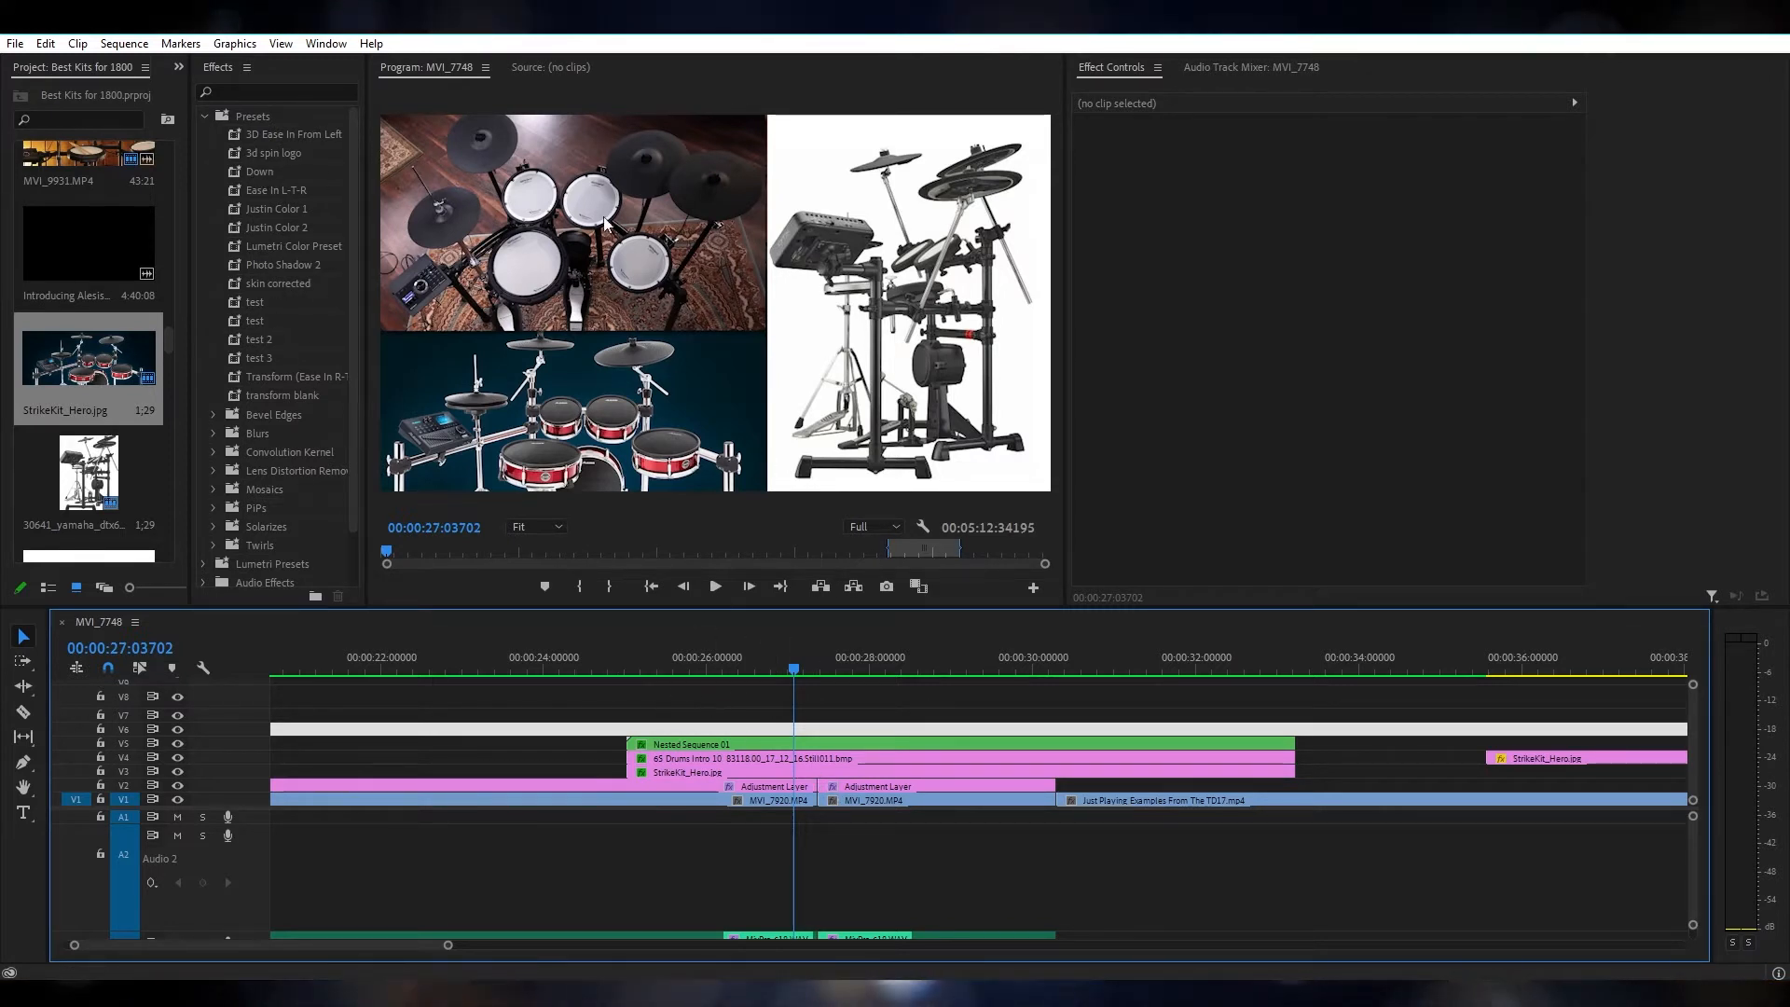
Step: Examine the Nested Sequence 01 clip's Basic 3D, Transform and Drop Shadow settings, its Swivel keyframes and its entrance animation
mouse_move(679, 664)
mouse_down()
mouse_move(654, 663)
mouse_move(669, 656)
mouse_up()
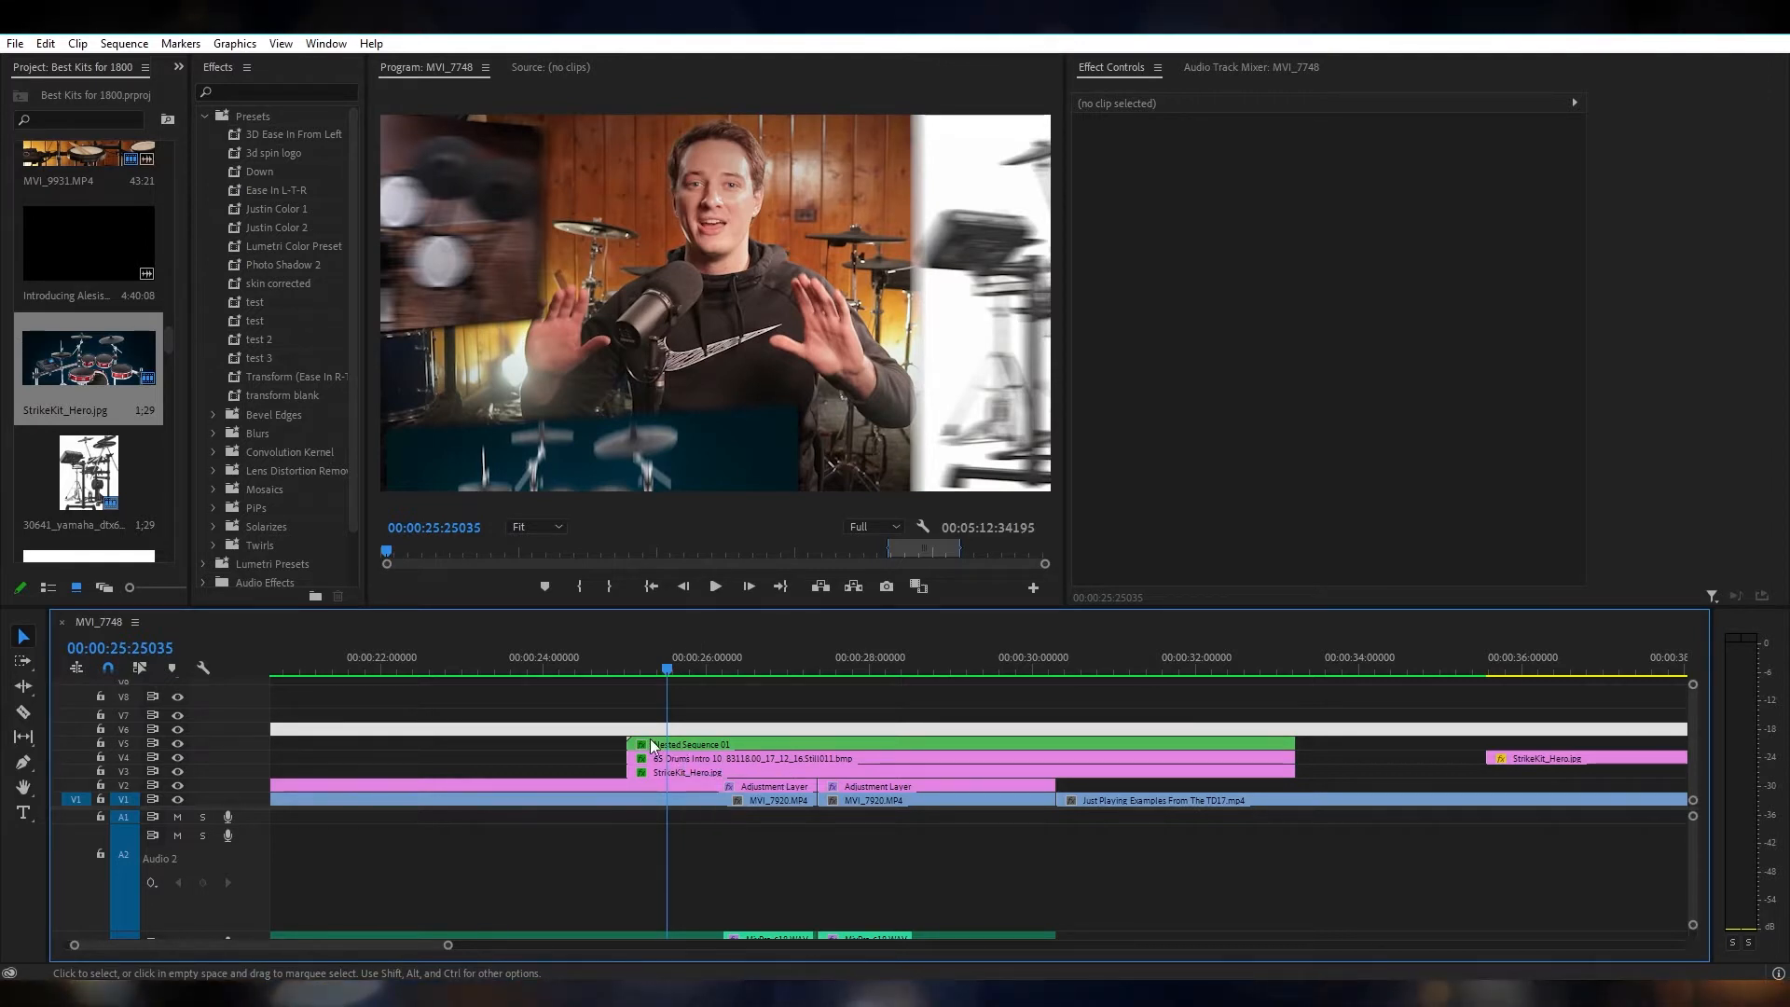
click(704, 747)
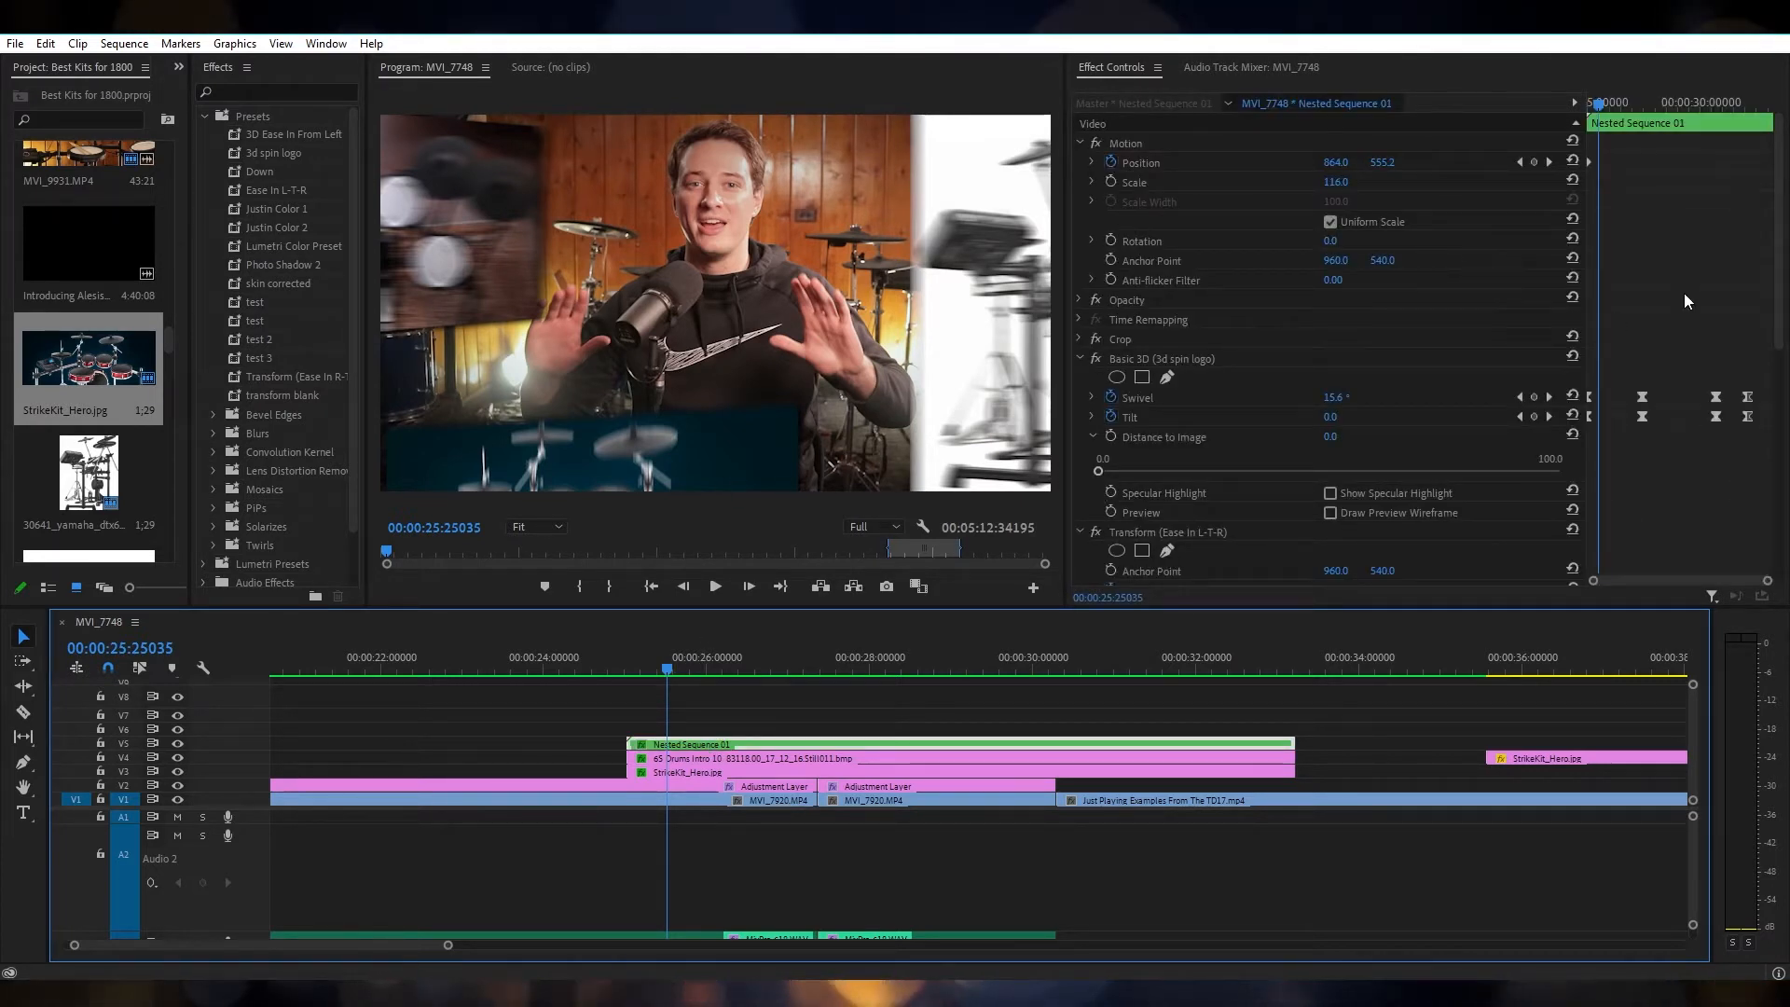
scroll(1684, 293, down, 3)
click(1342, 208)
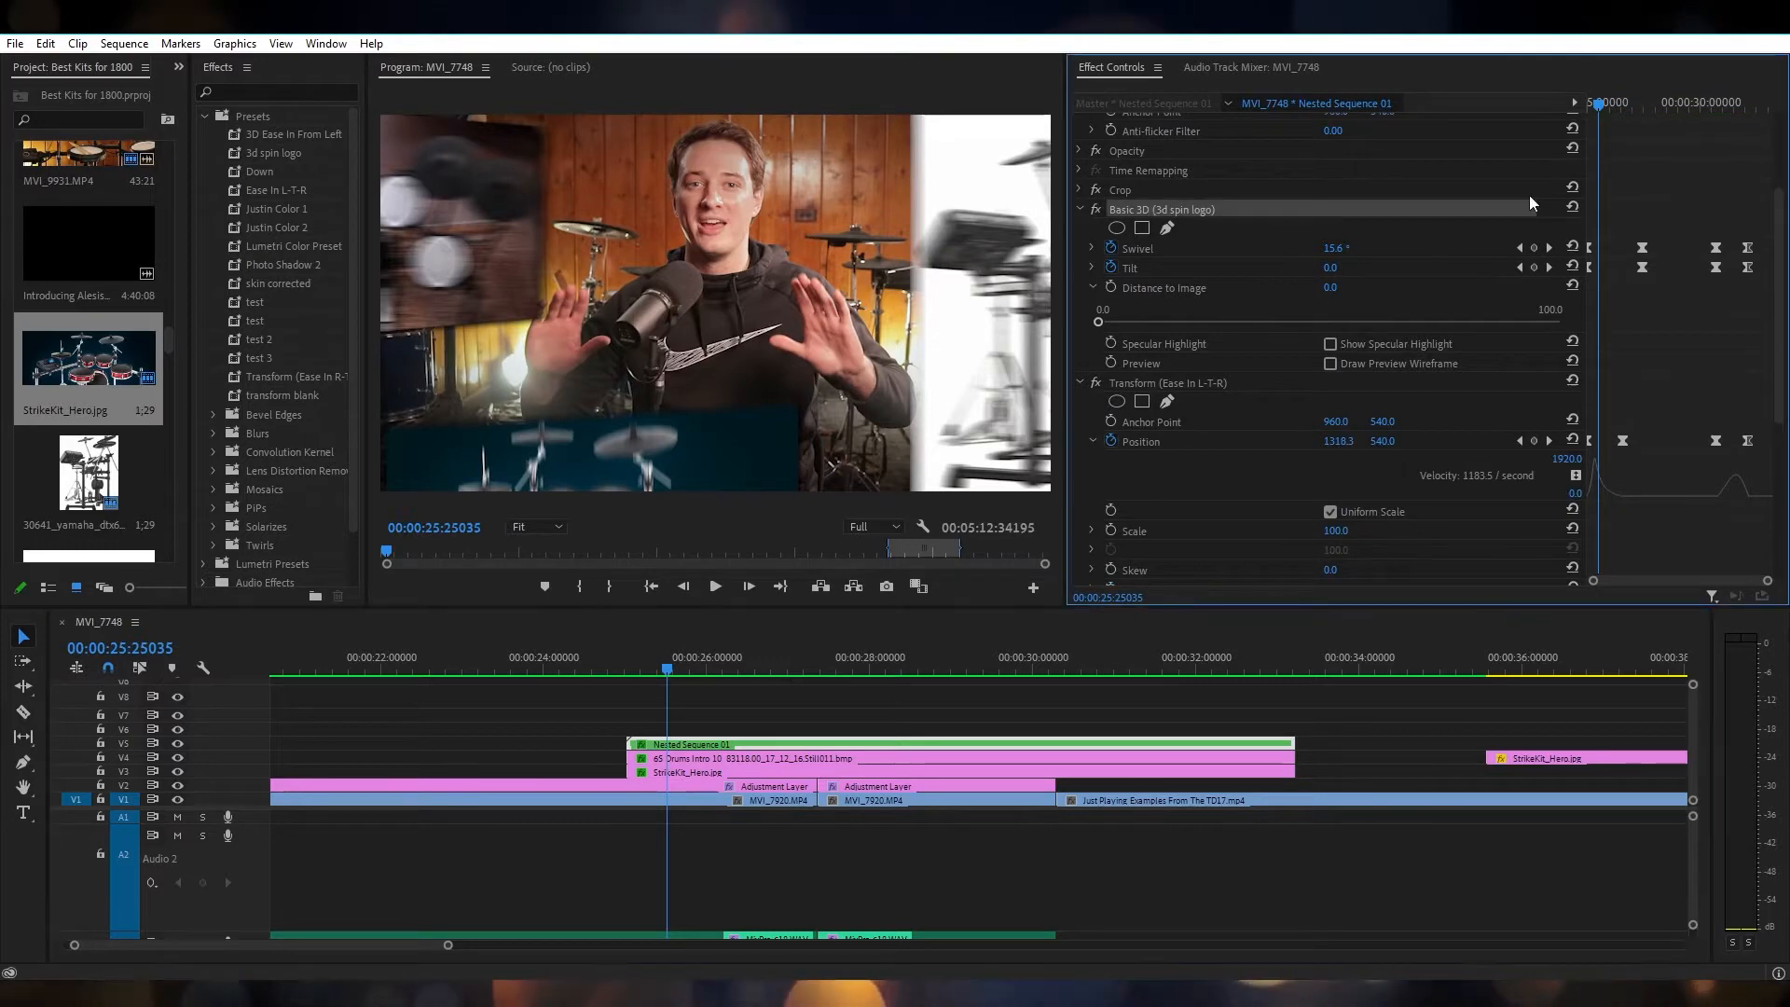
click(1520, 248)
click(1548, 249)
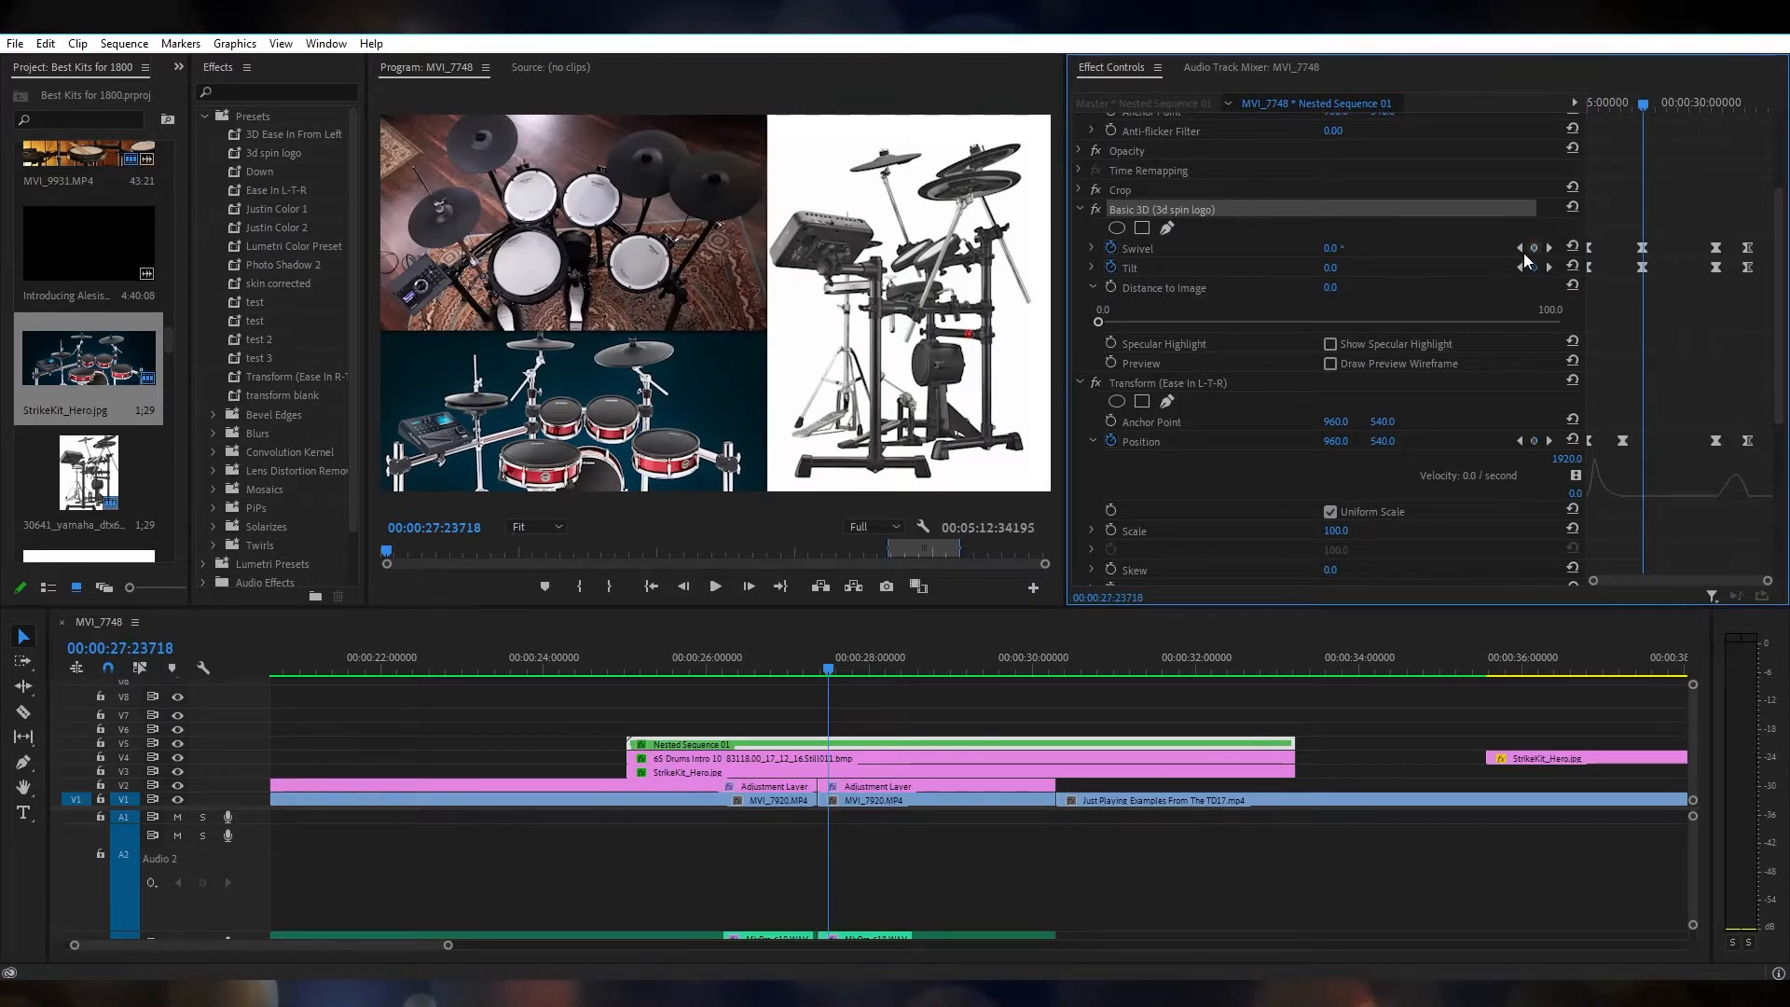
click(1520, 248)
scroll(1249, 403, down, 2)
scroll(1273, 423, down, 2)
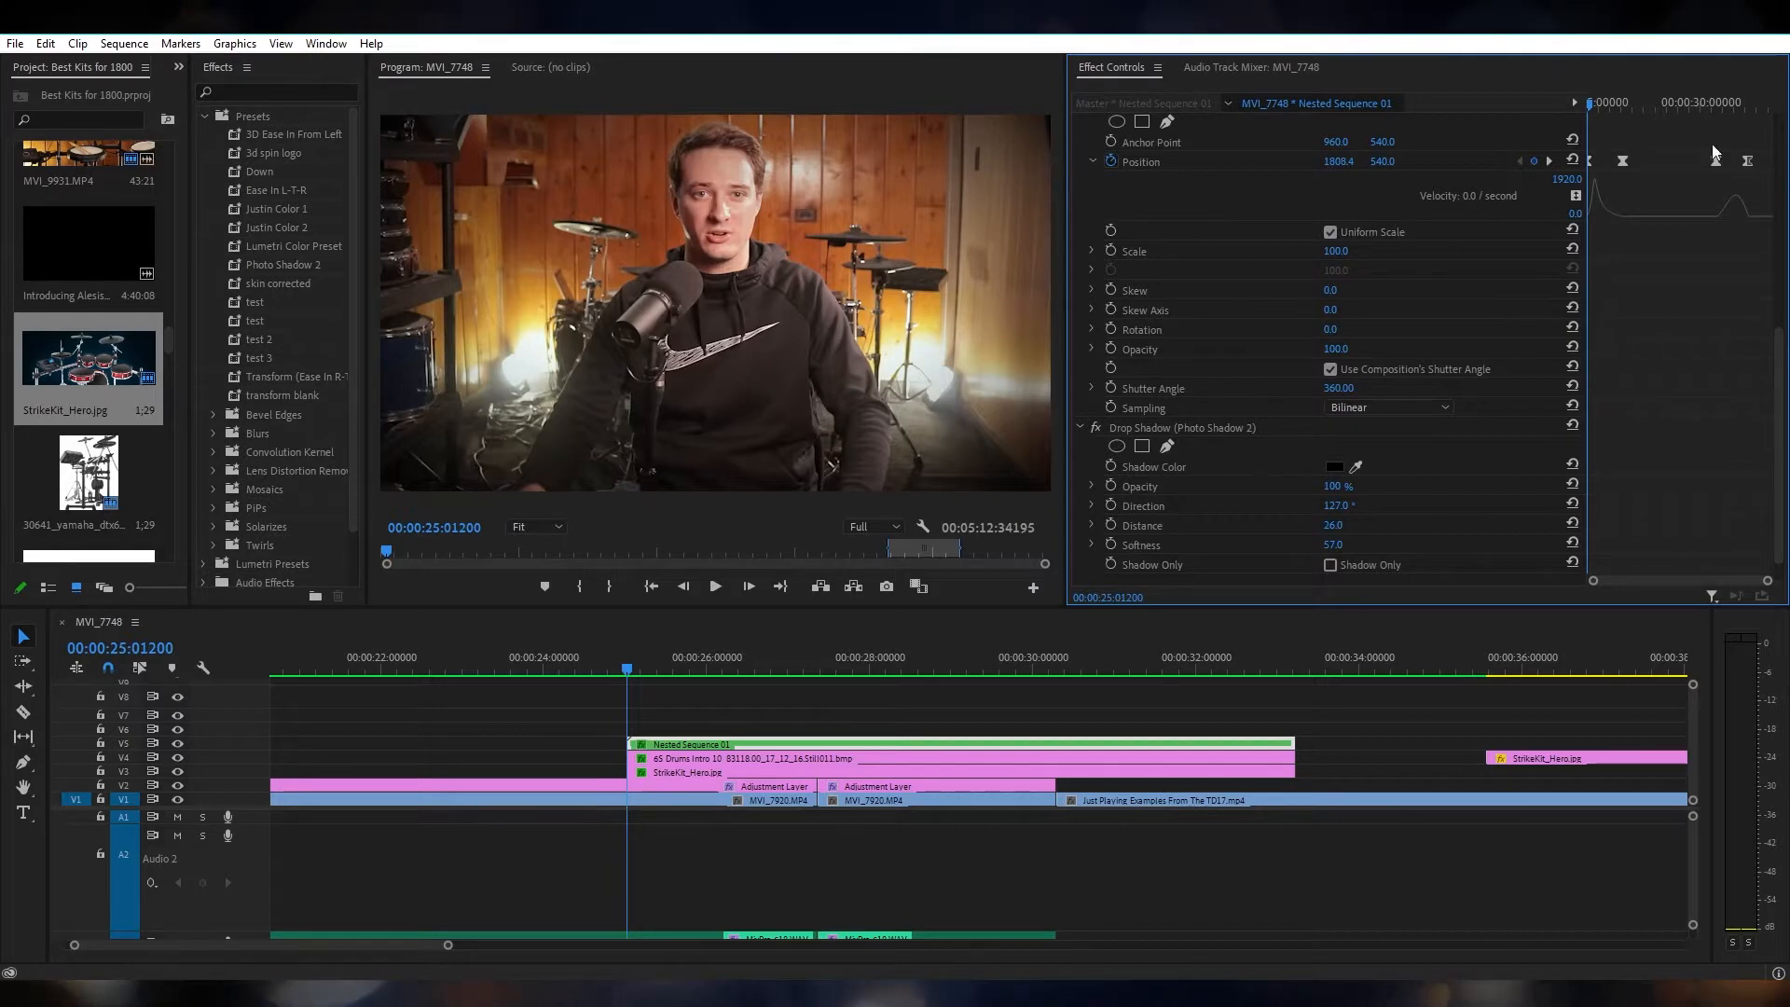
key(space)
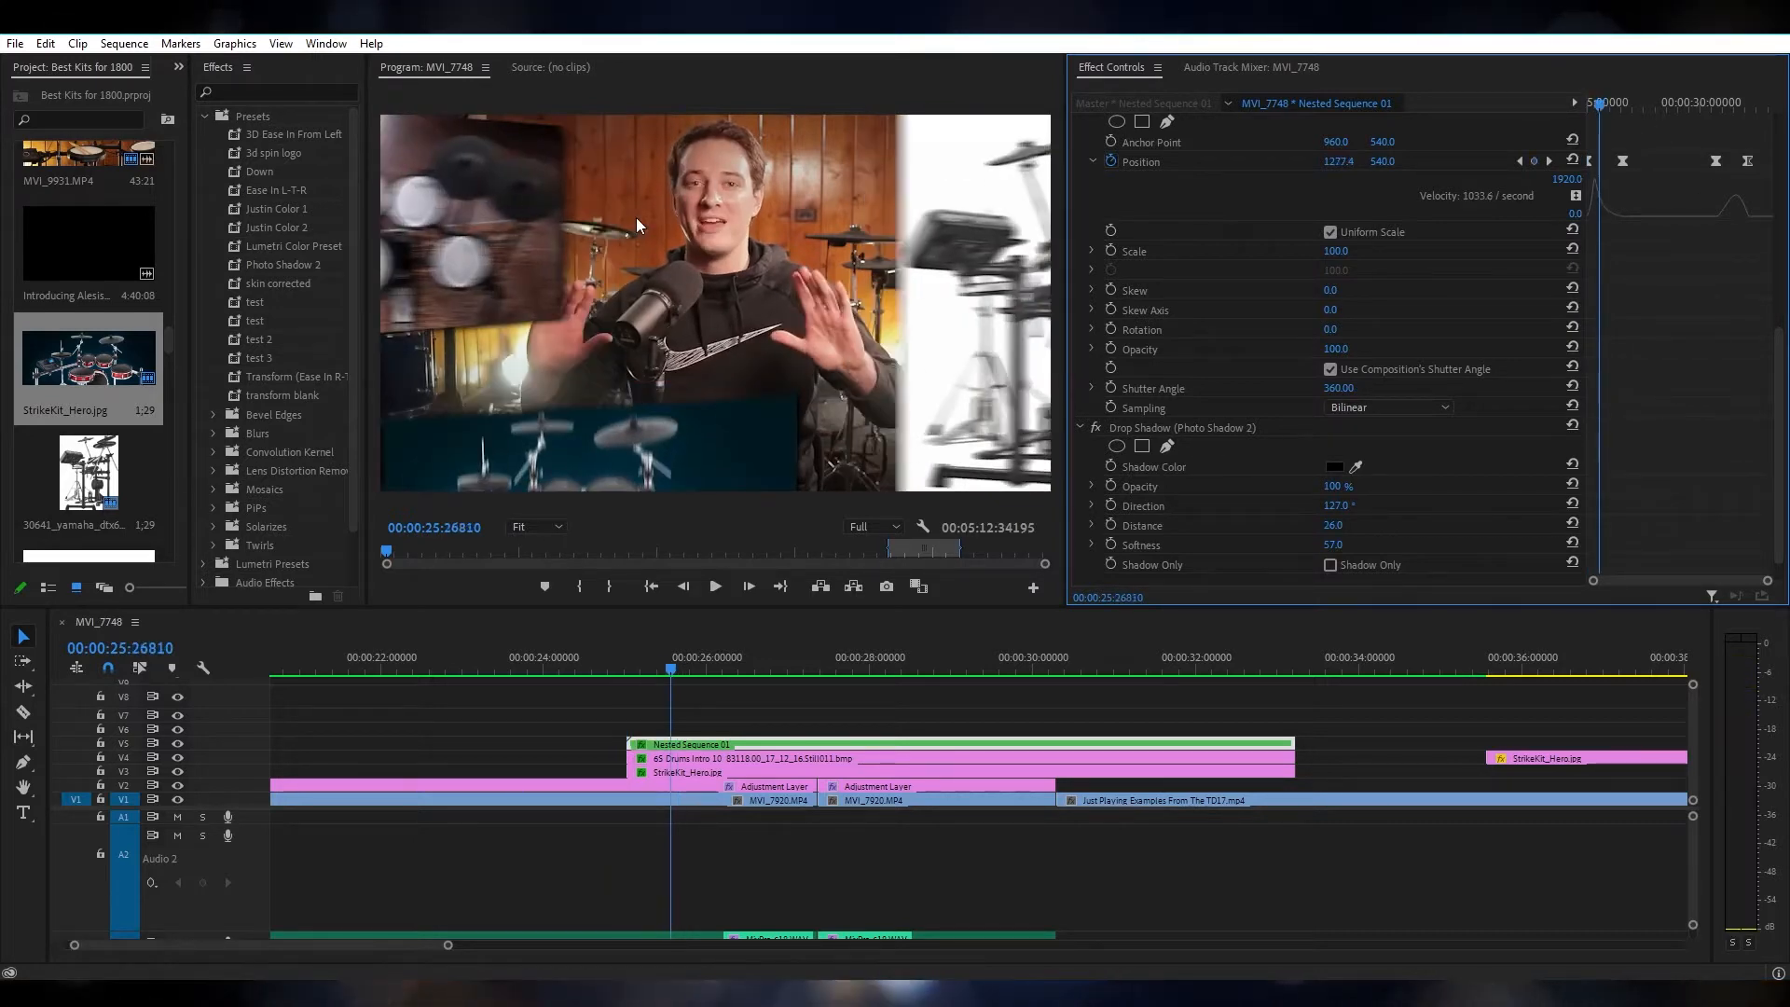
scroll(1584, 375, down, 1)
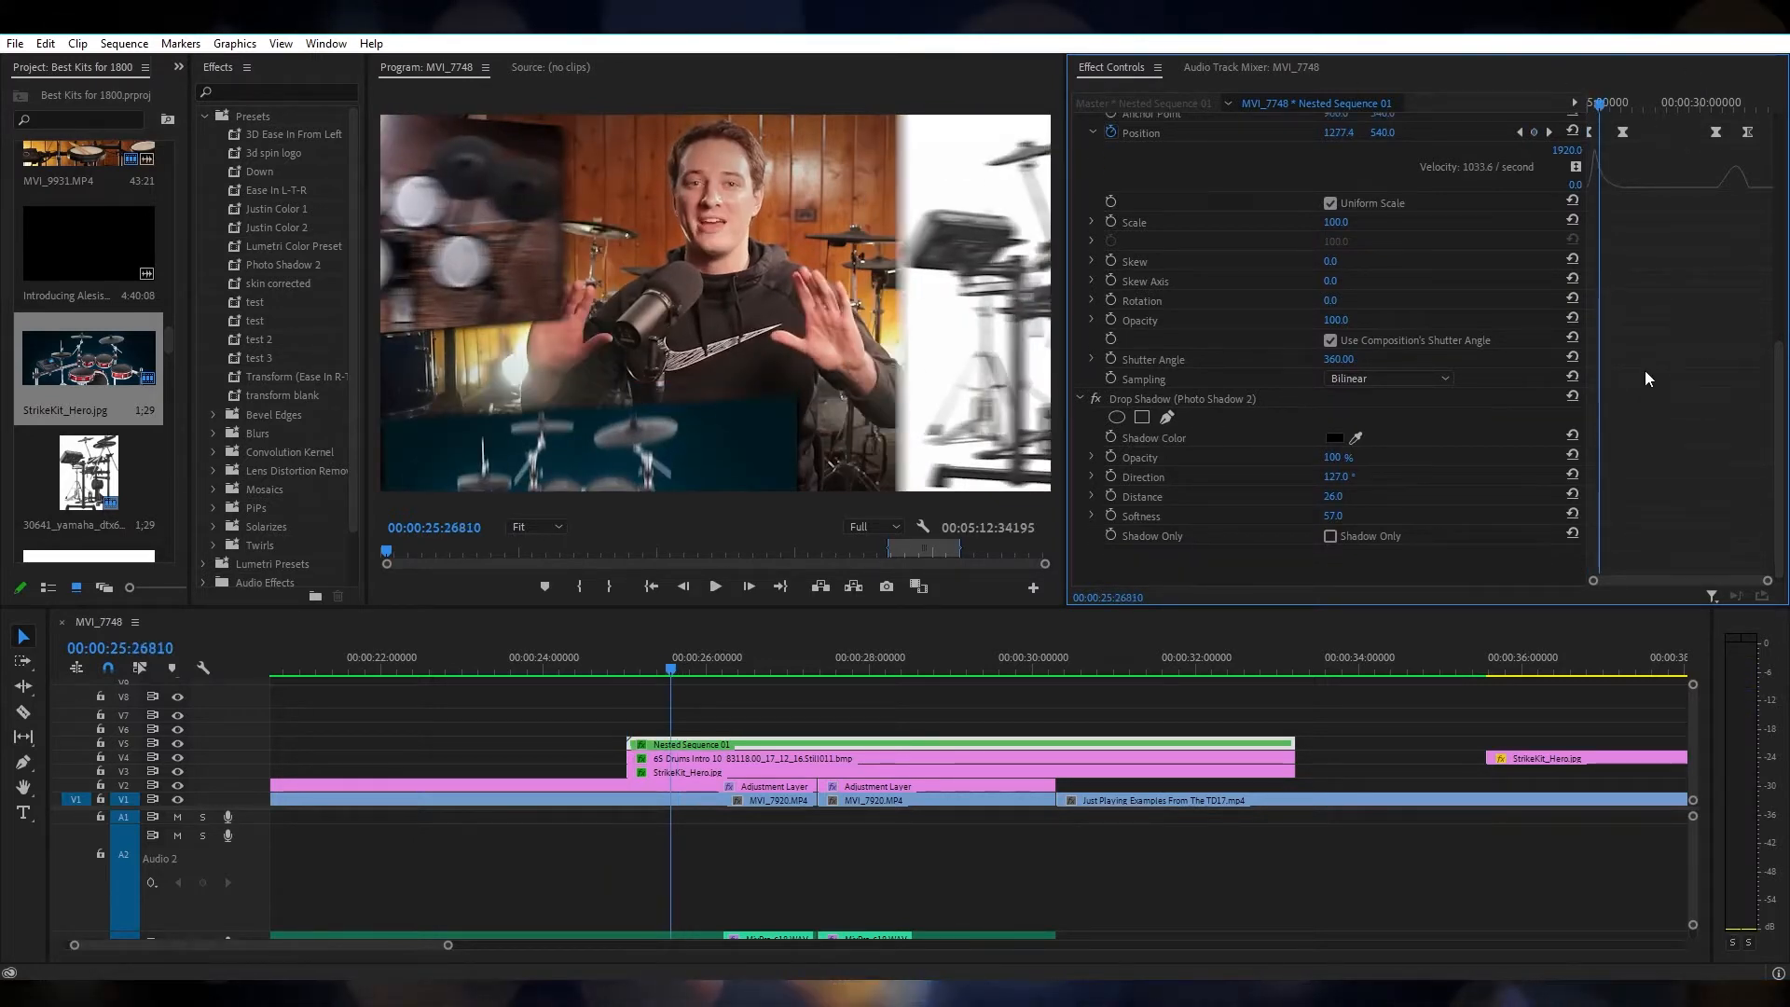
Step: Save the nested sequence's Basic 3D, Transform and Drop Shadow effects together as a Scale-type preset named "test 4"
click(1212, 399)
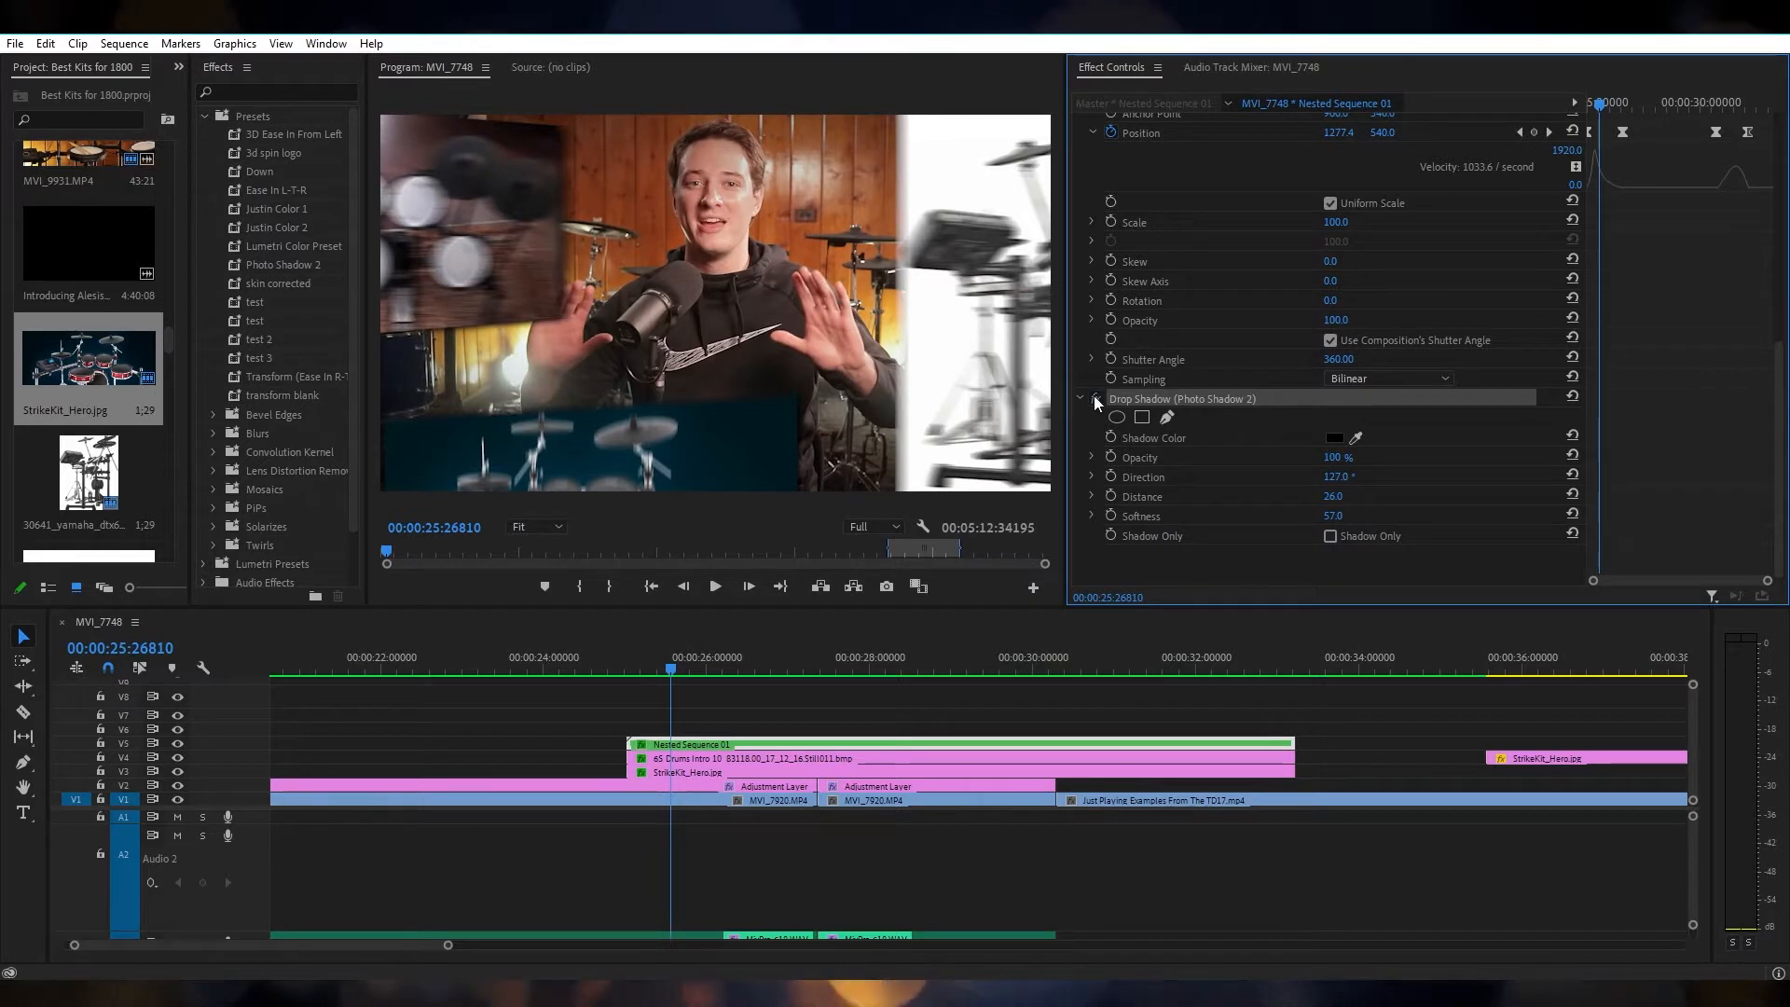
scroll(1249, 461, up, 1)
scroll(1221, 522, up, 1)
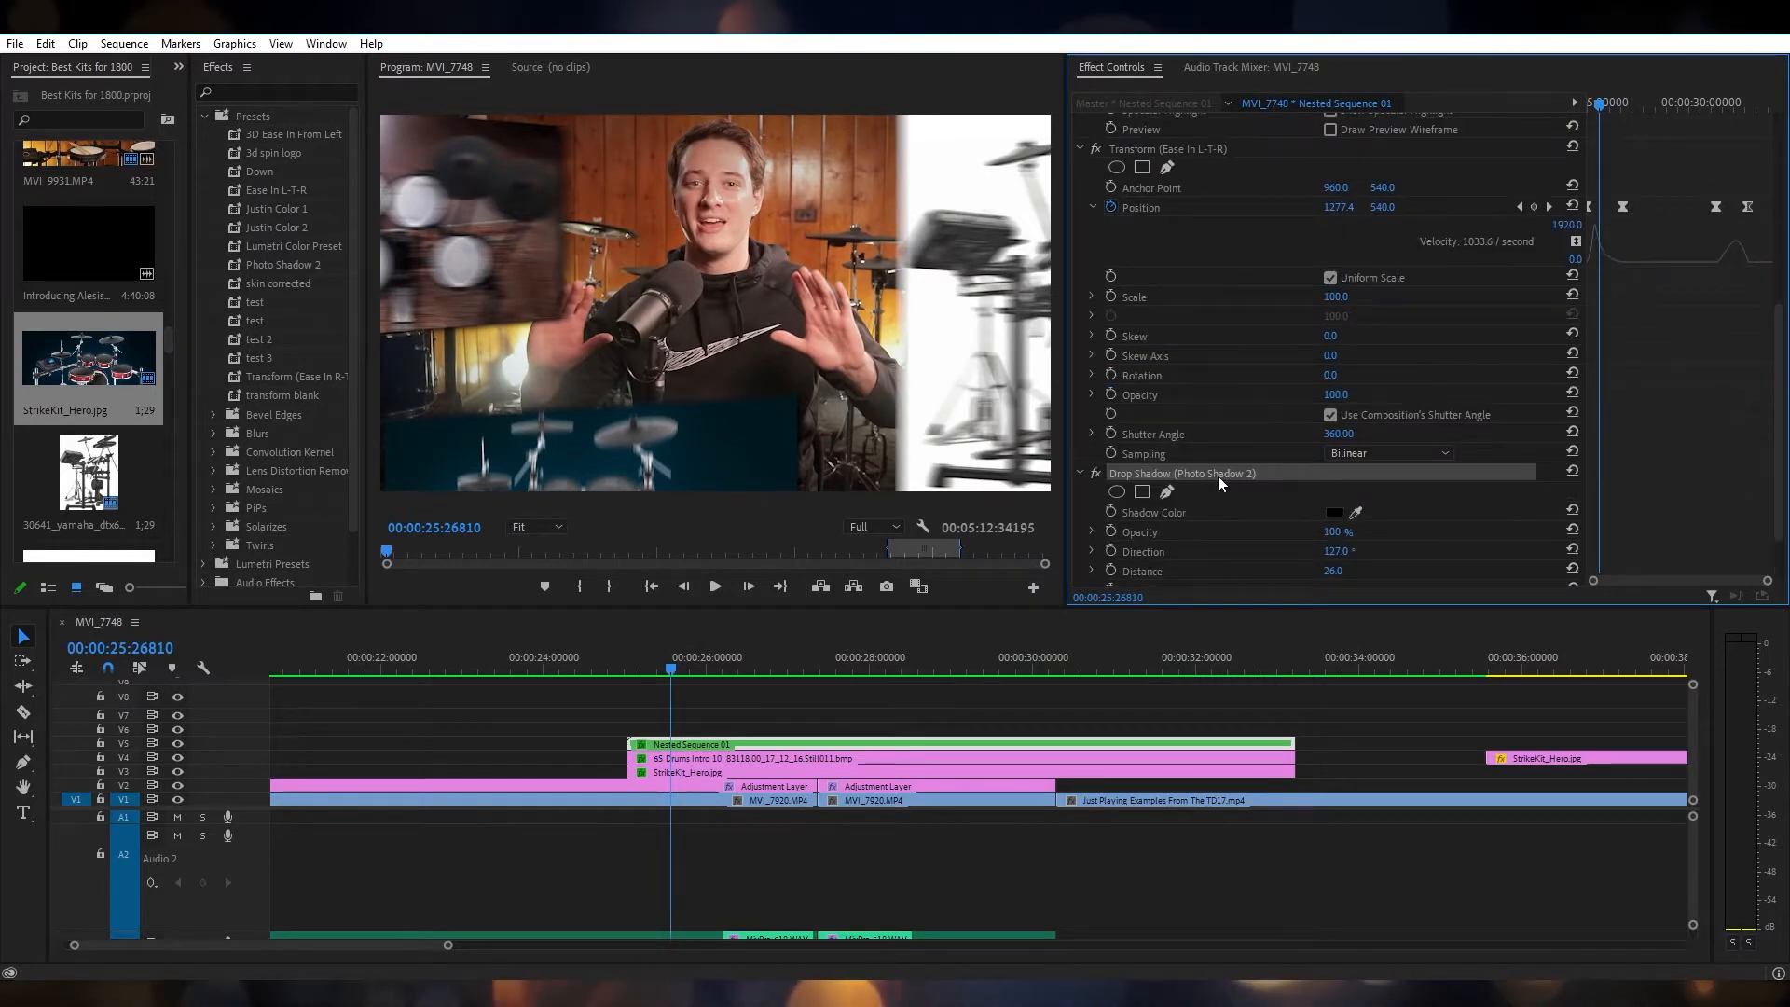
scroll(1217, 475, up, 3)
click(1215, 284)
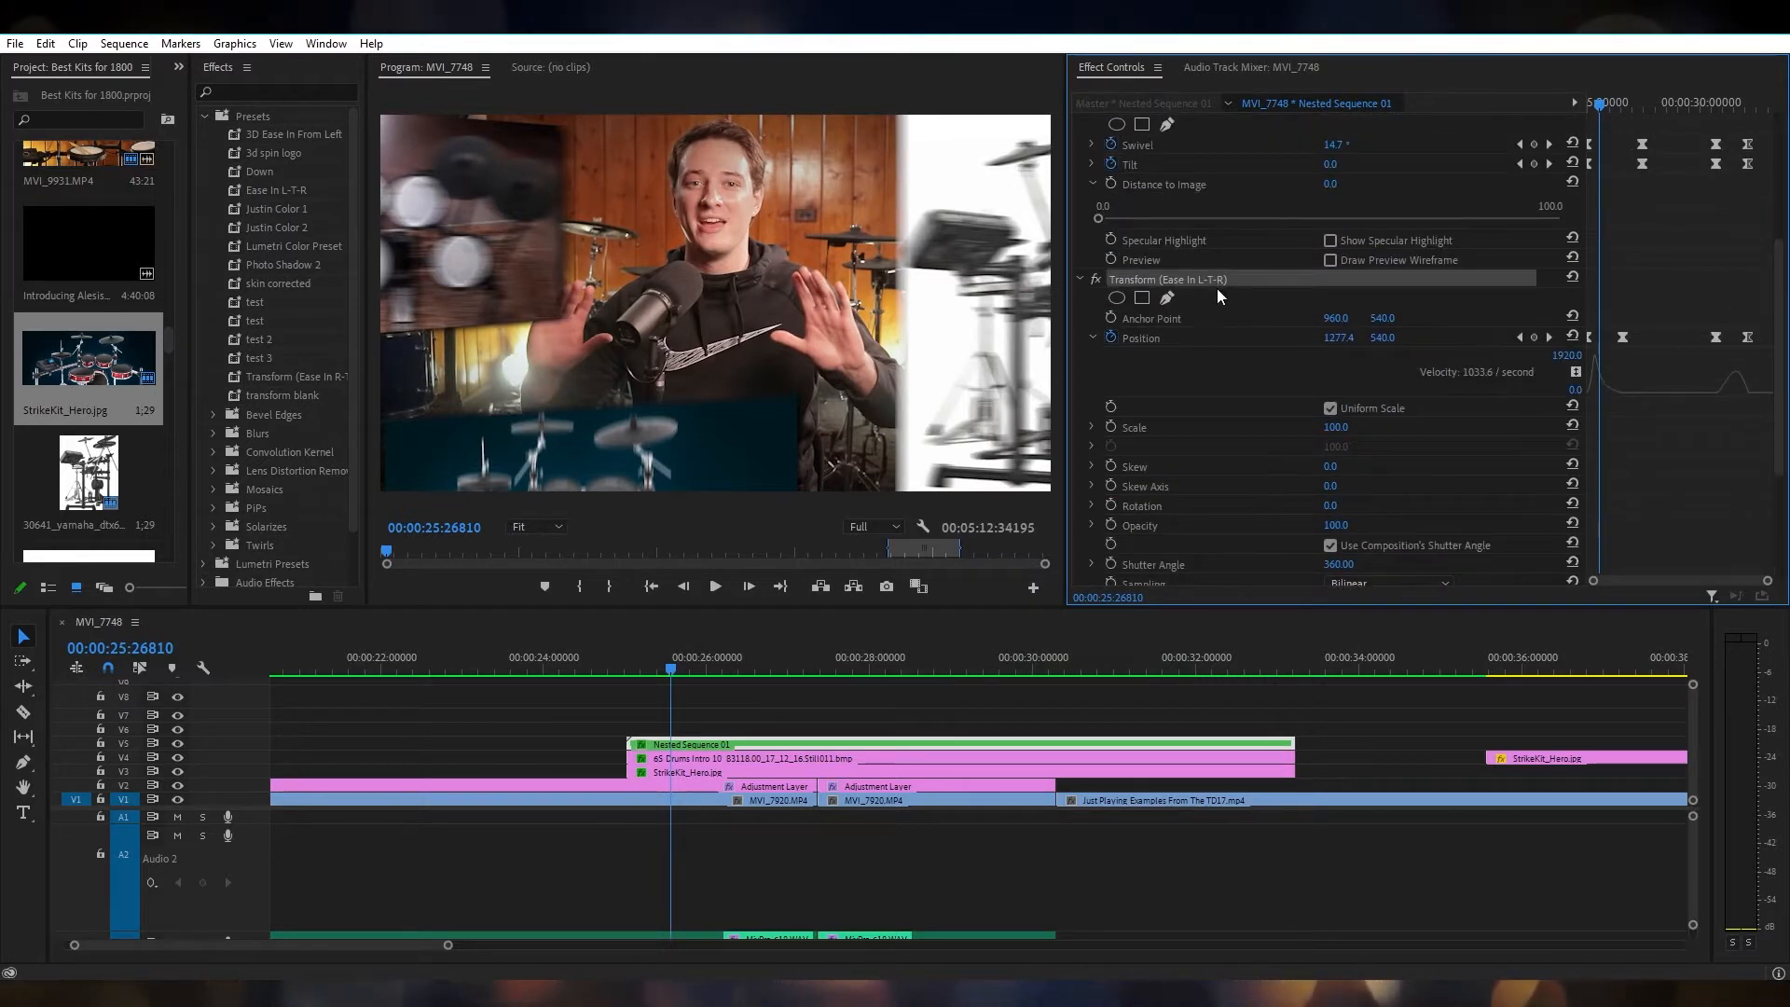
scroll(1219, 294, up, 5)
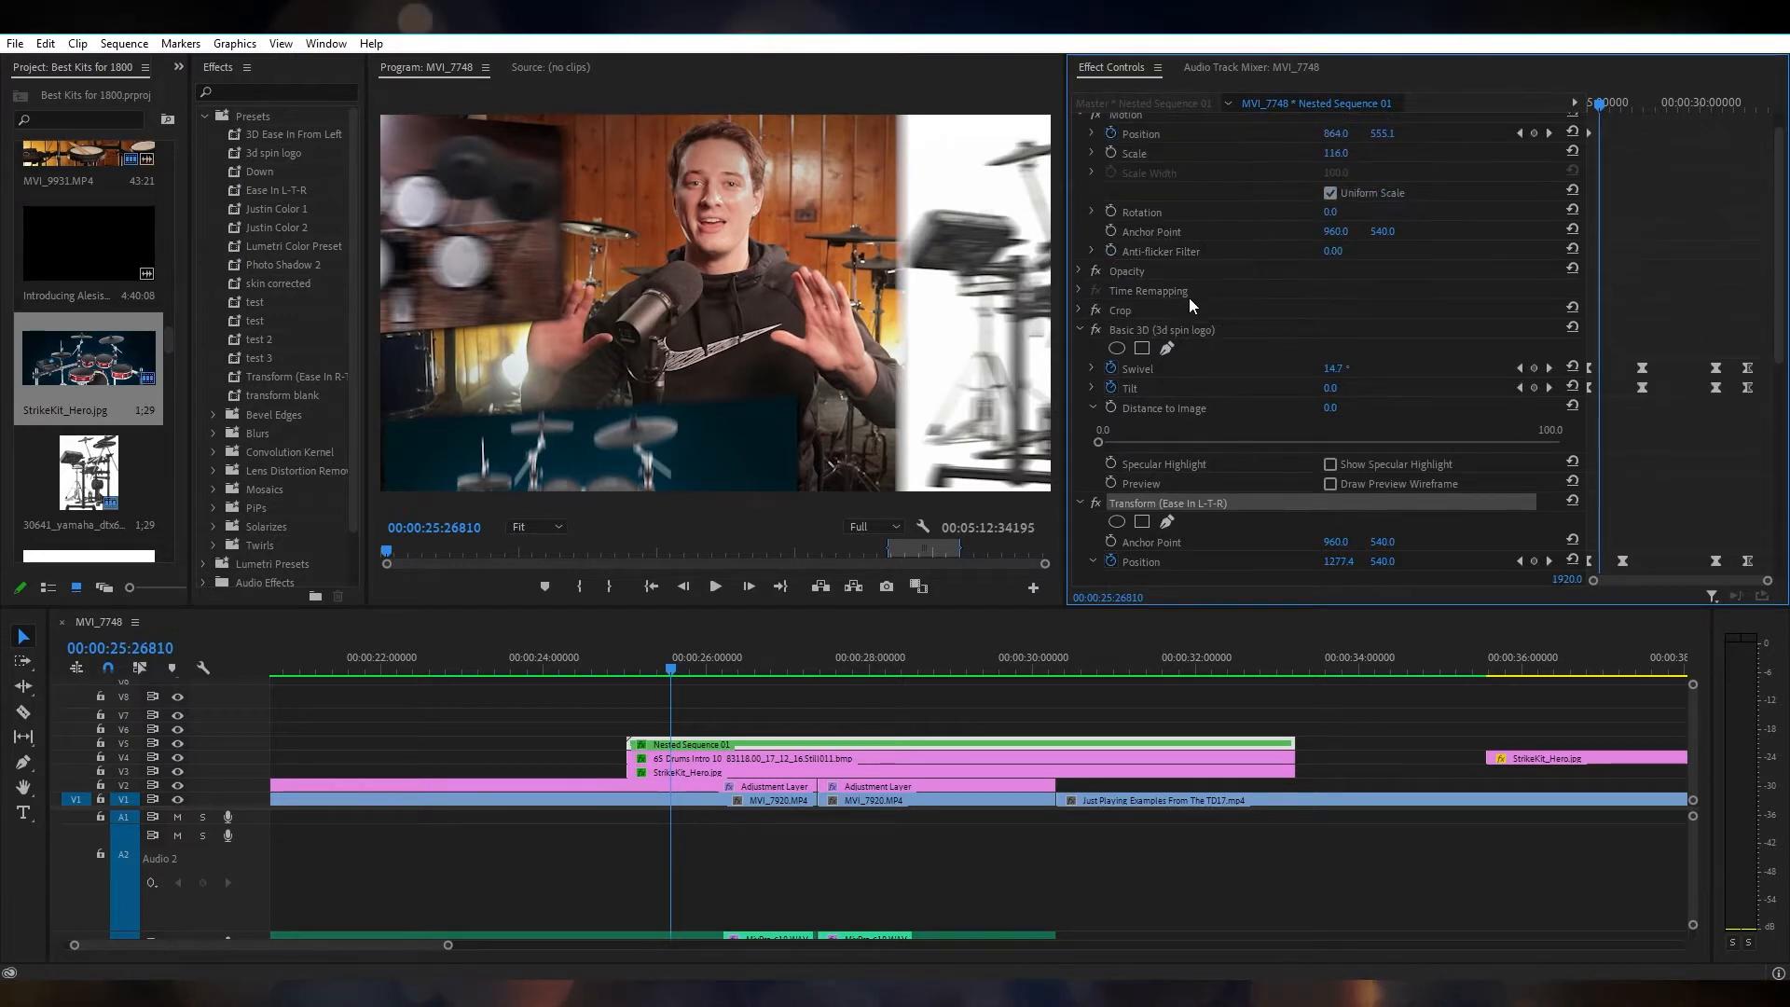
click(1170, 330)
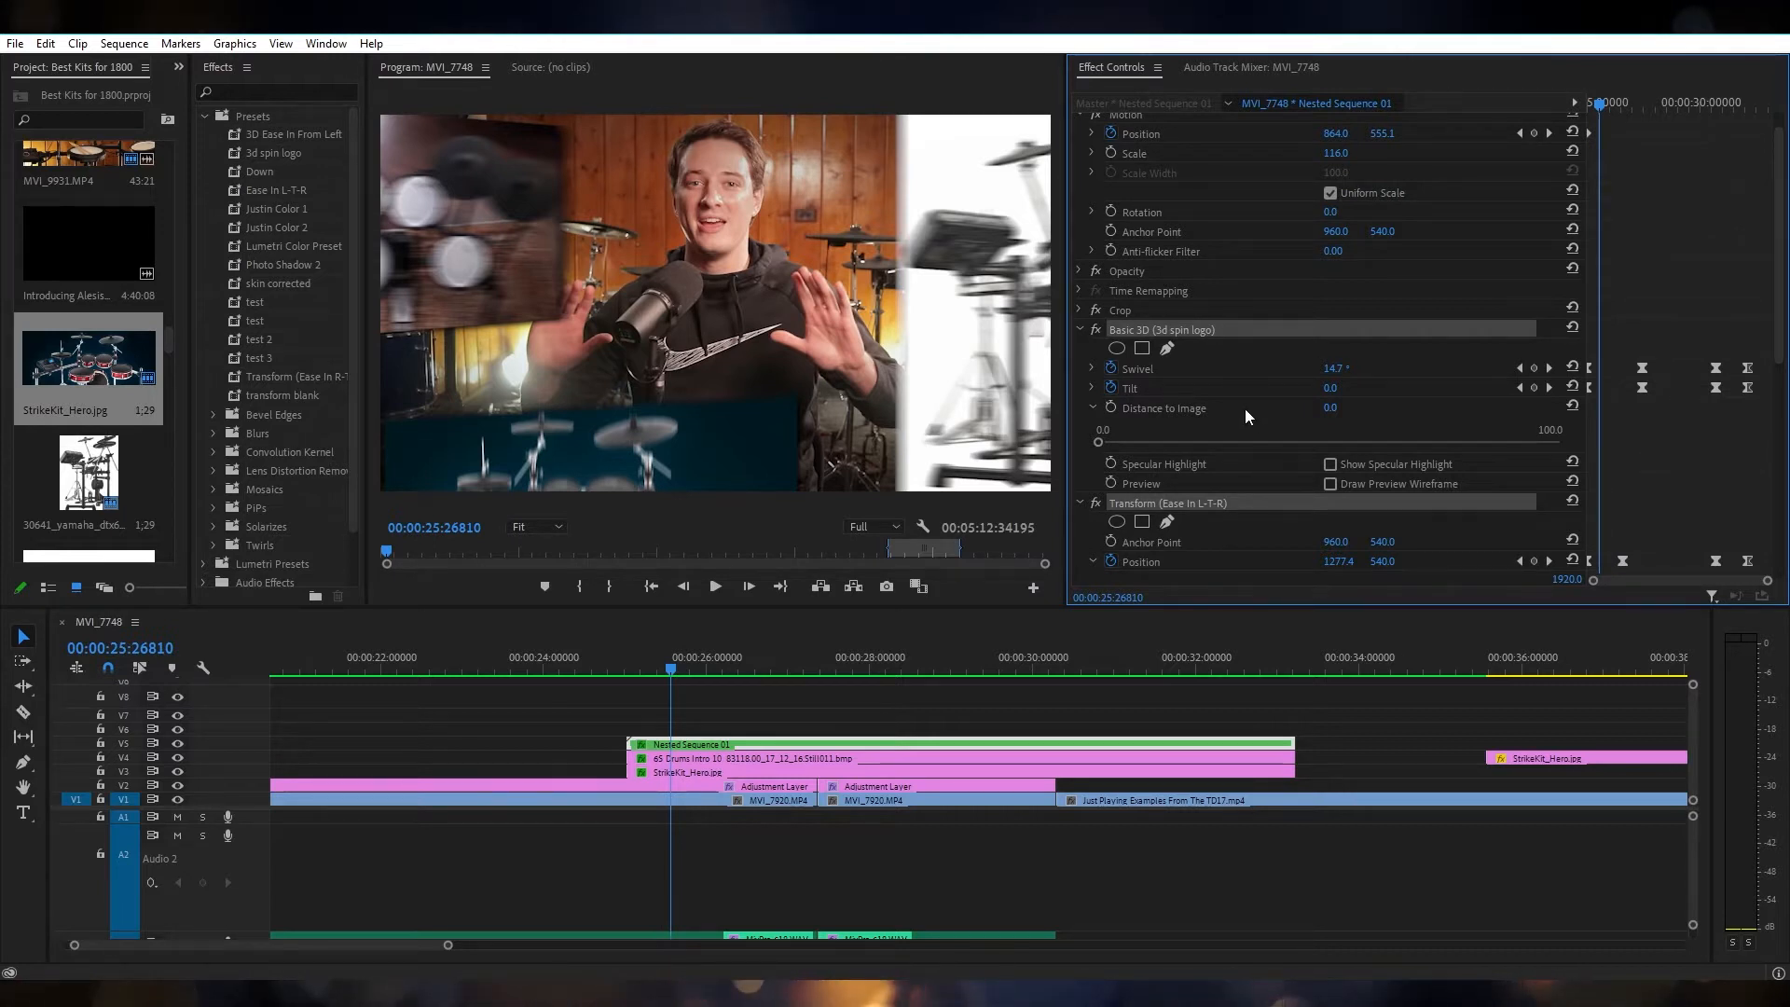
scroll(1244, 407, down, 7)
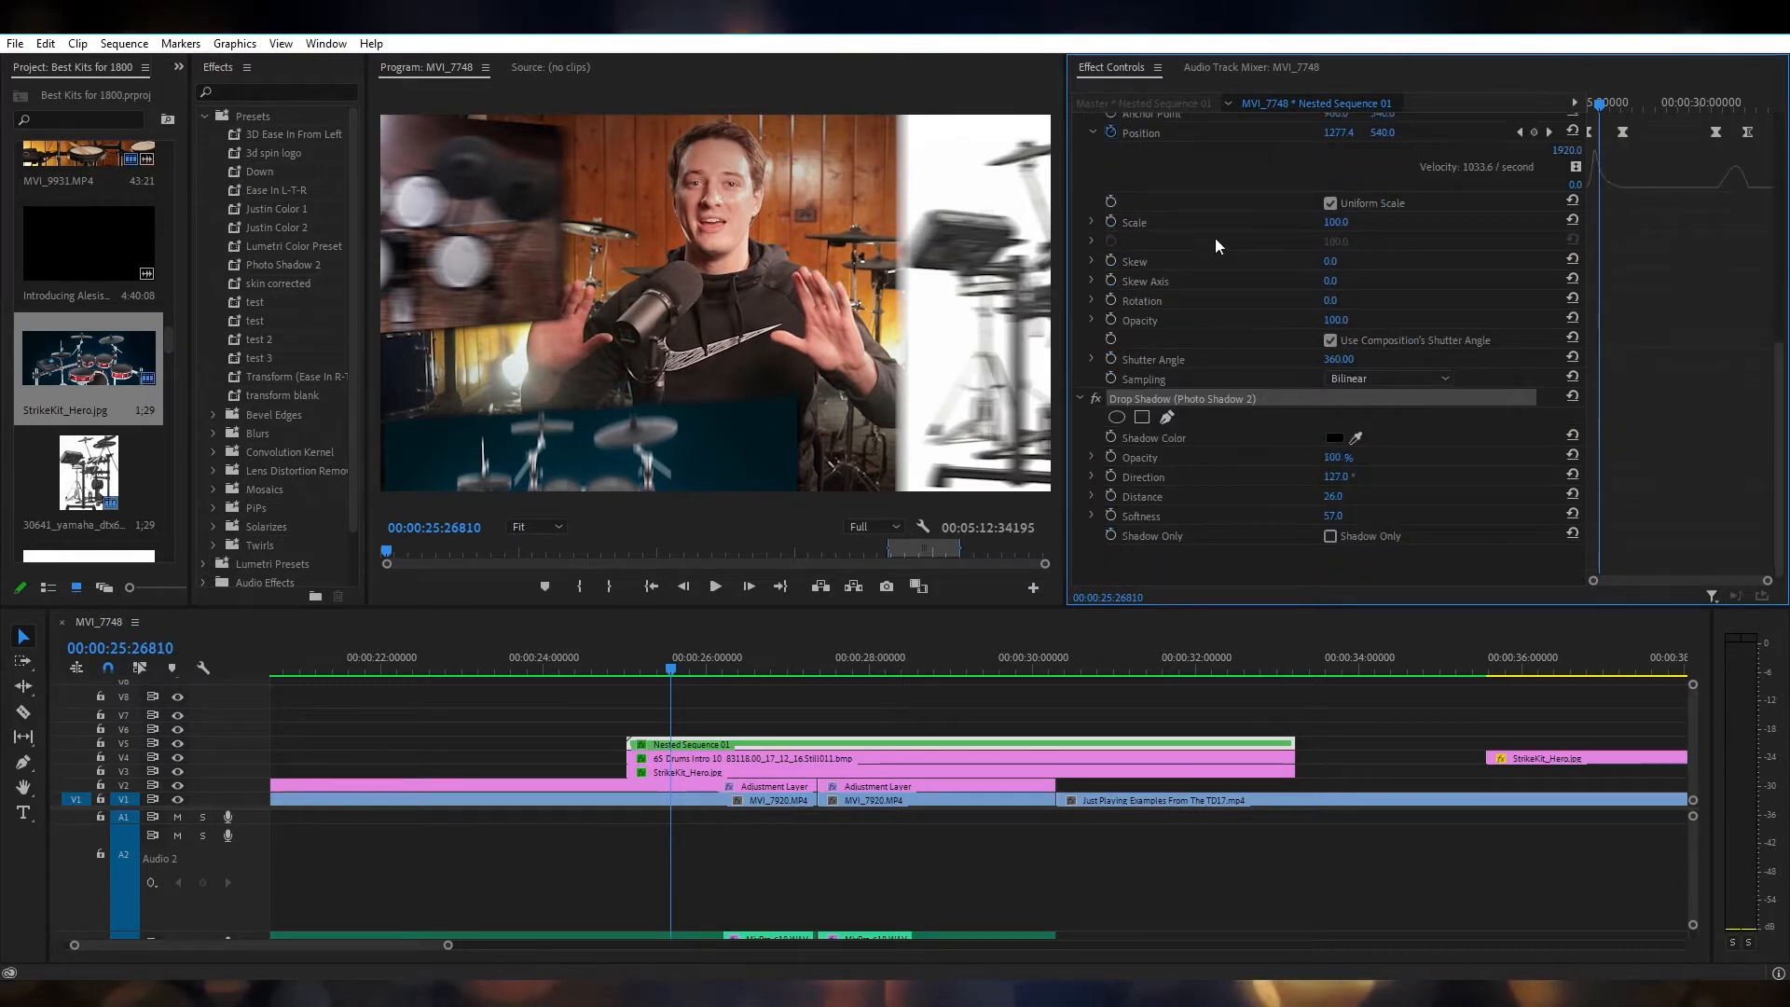
scroll(1266, 485, up, 2)
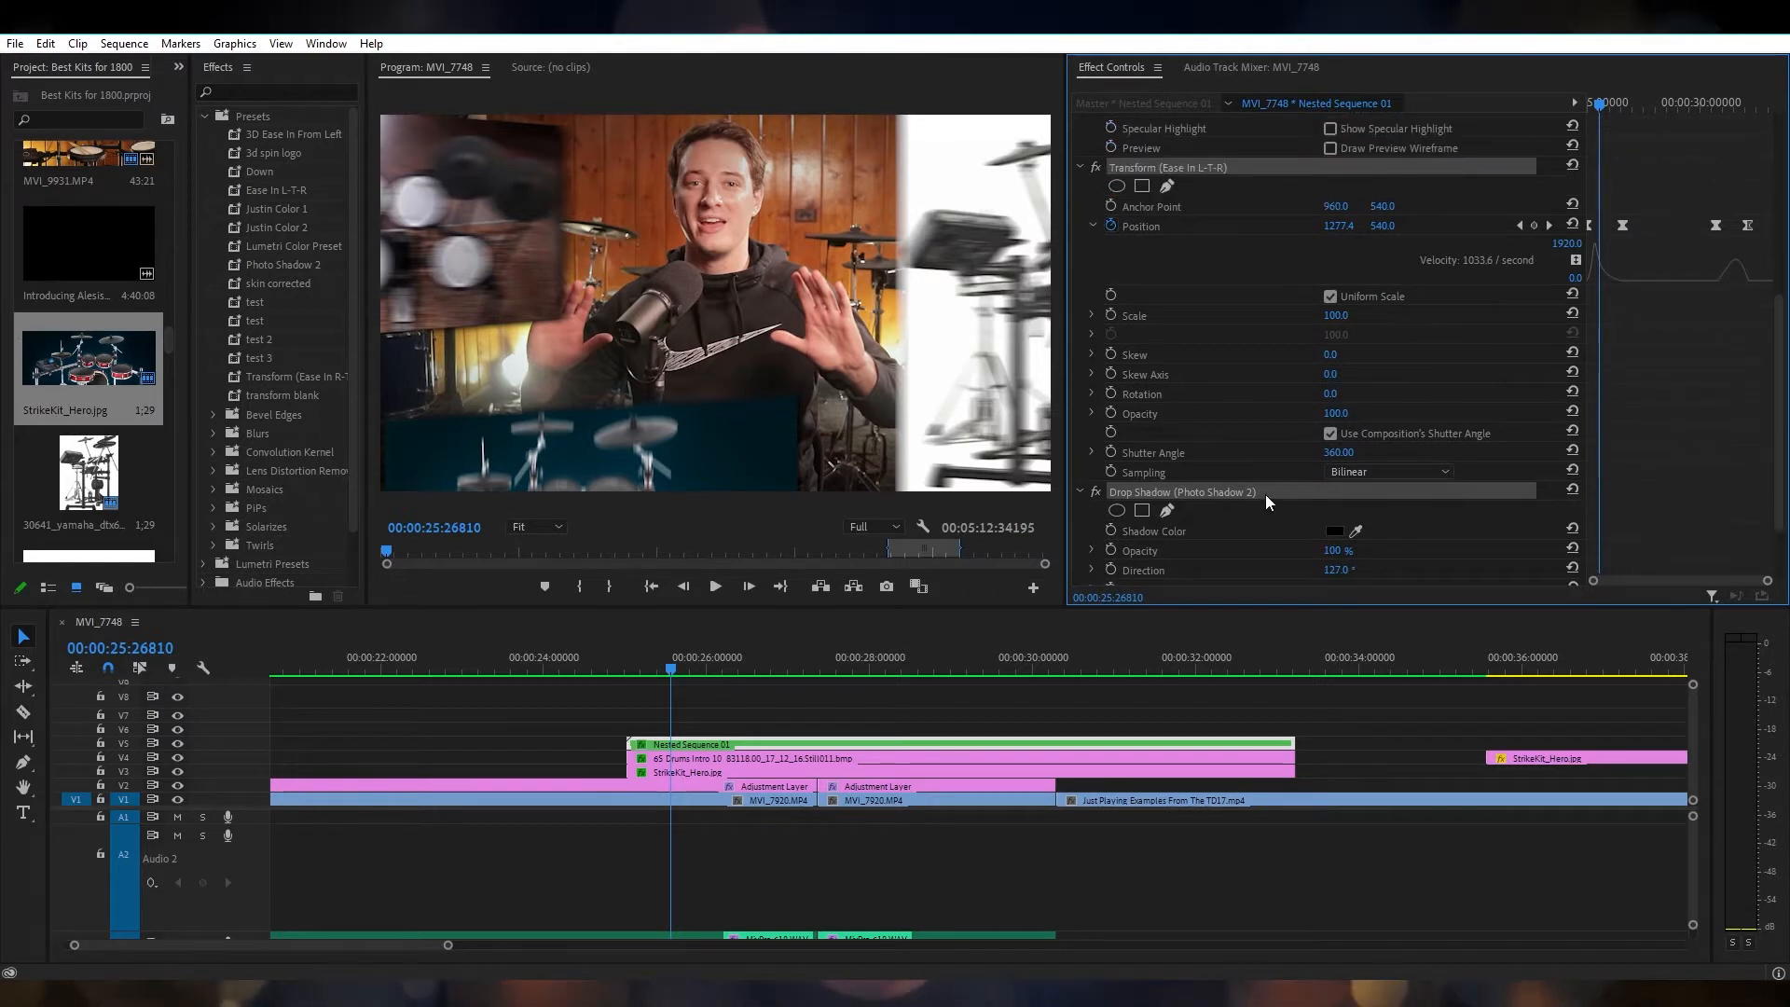
right_click(1264, 490)
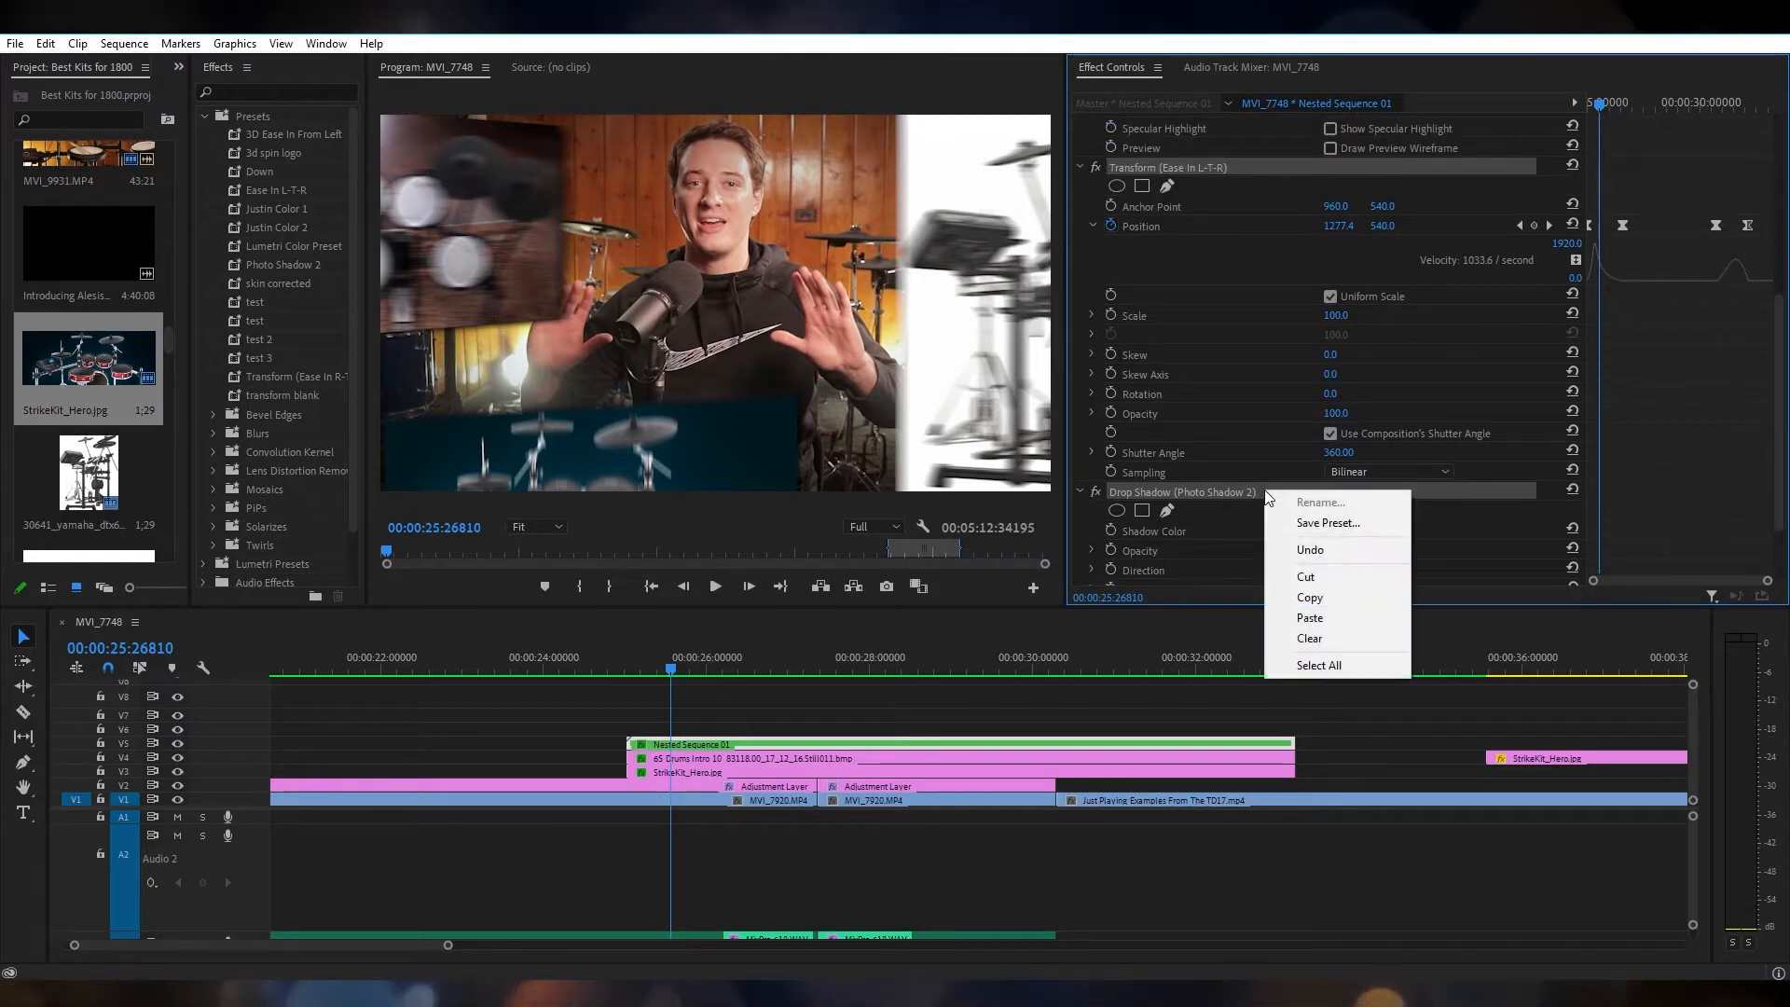
click(1315, 524)
text(test 4)
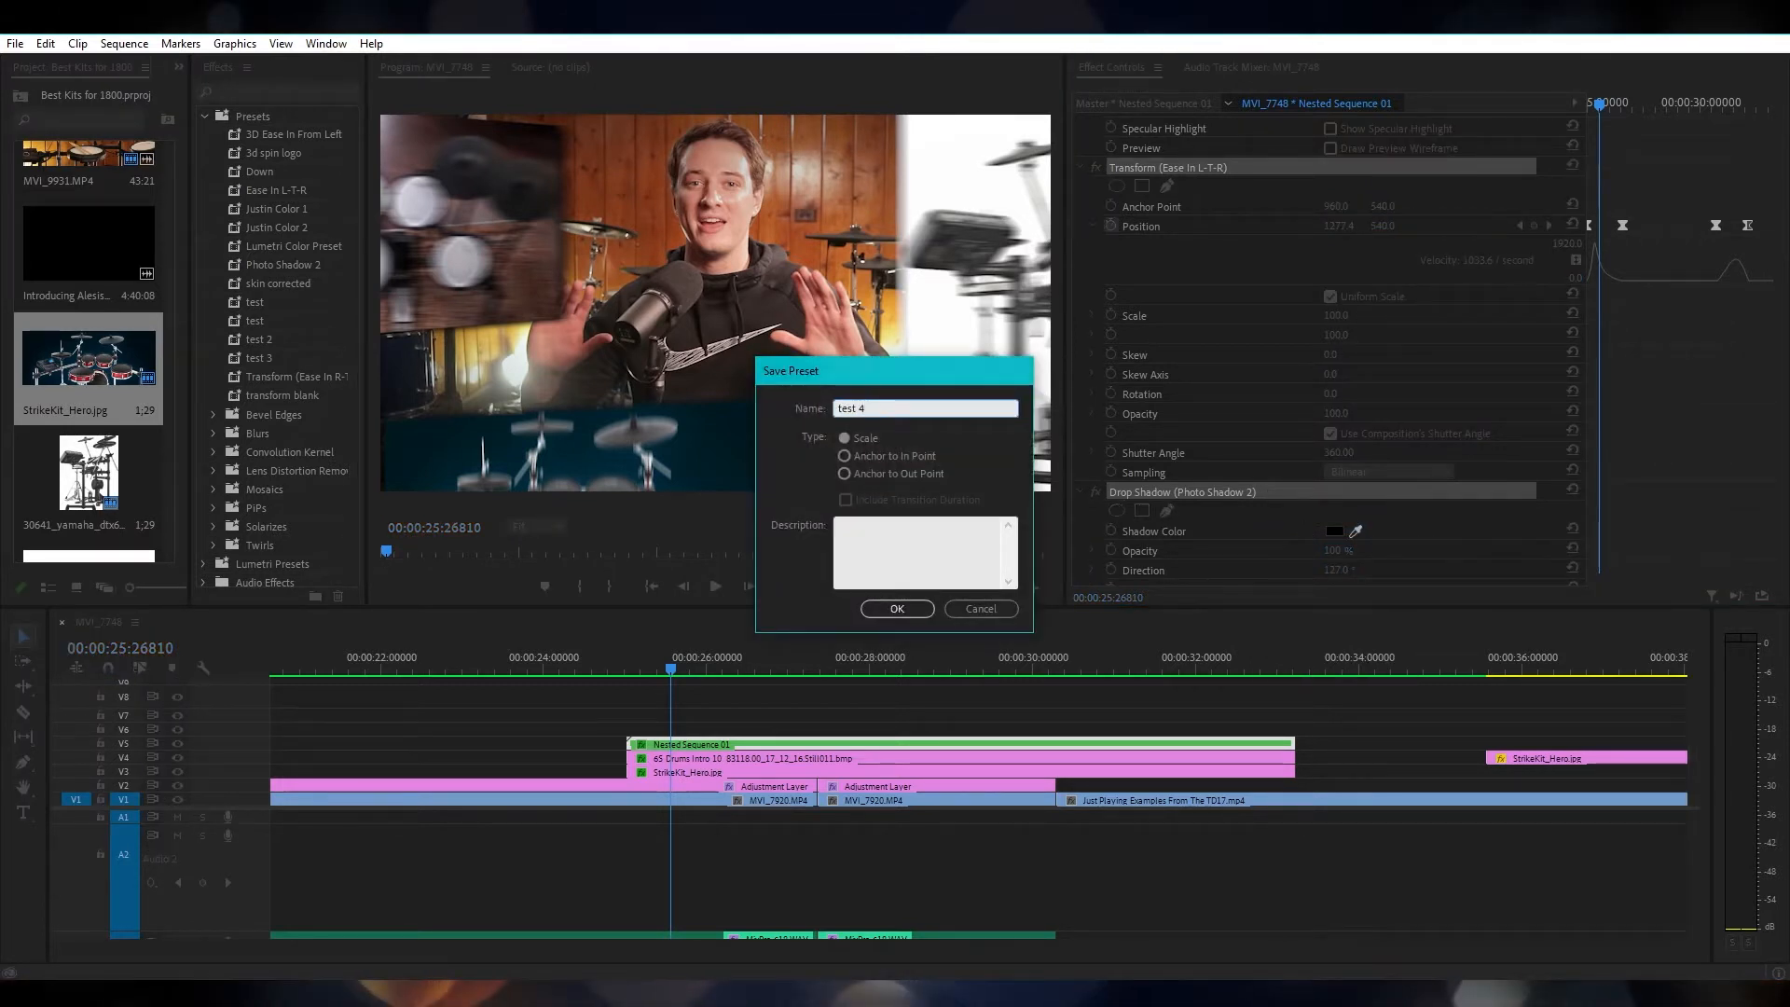
key(Return)
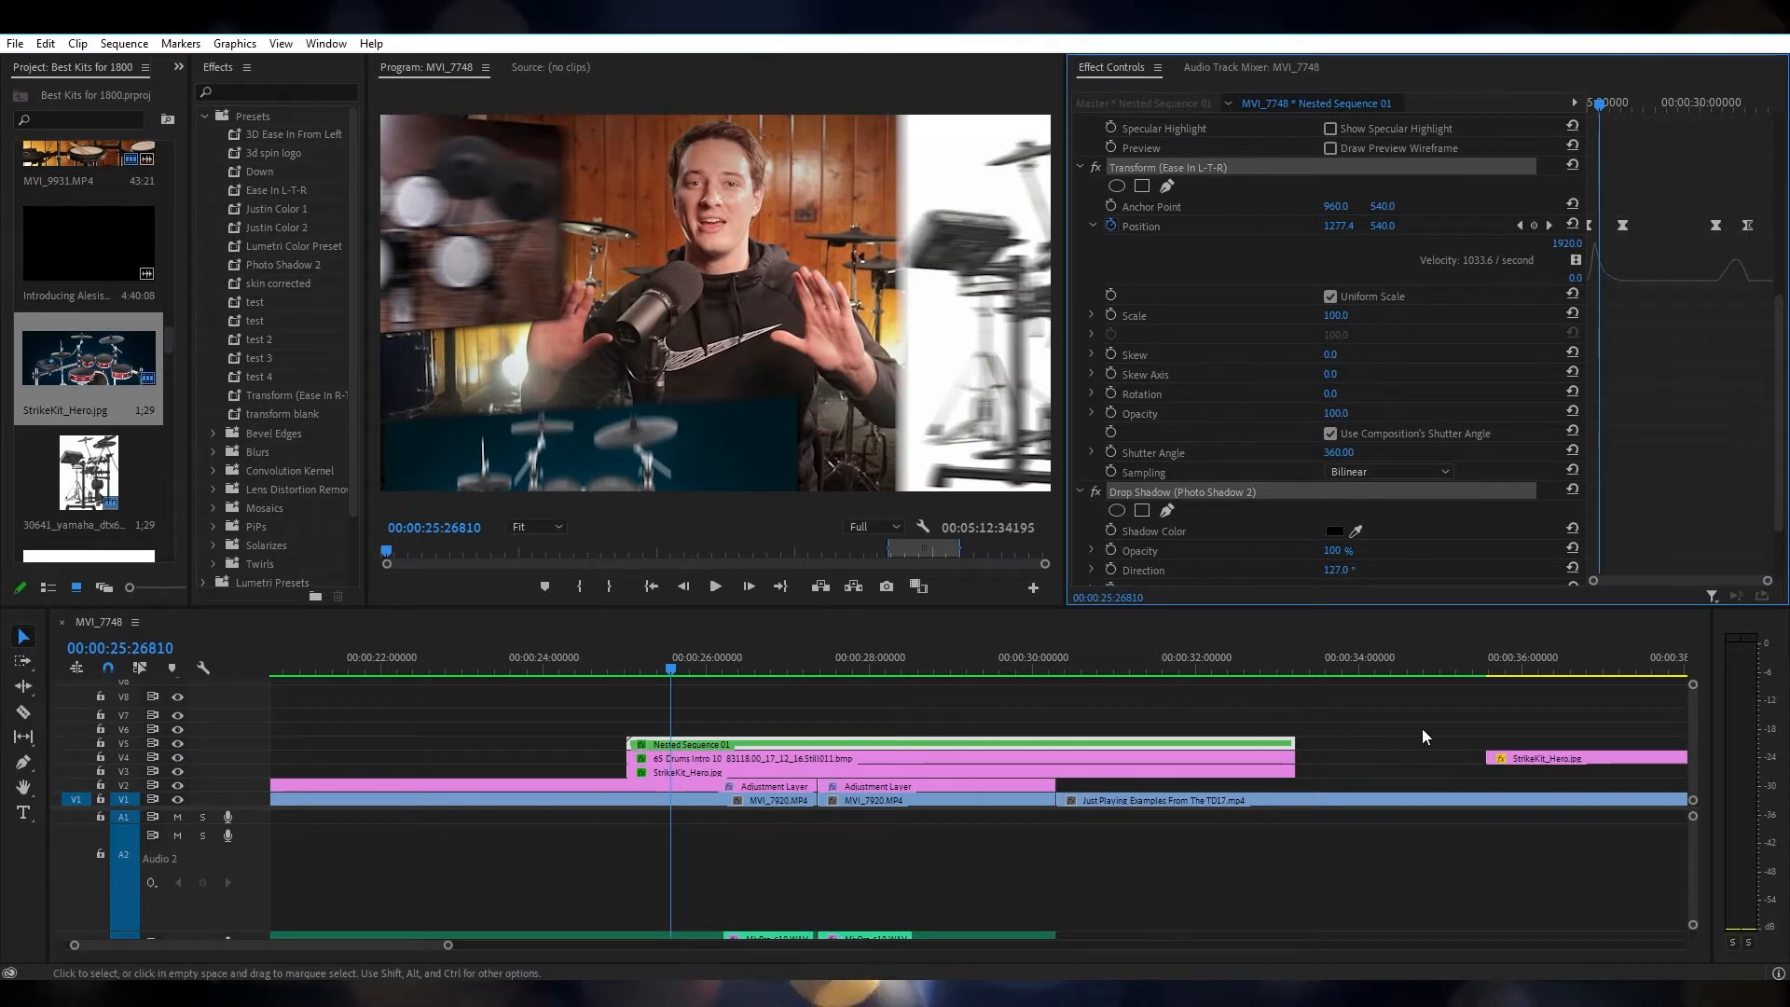
Step: Apply the test 4 preset to the separate StrikeKit_Hero.jpg clip on V4 and play back its entrance
scroll(1423, 729, down, 5)
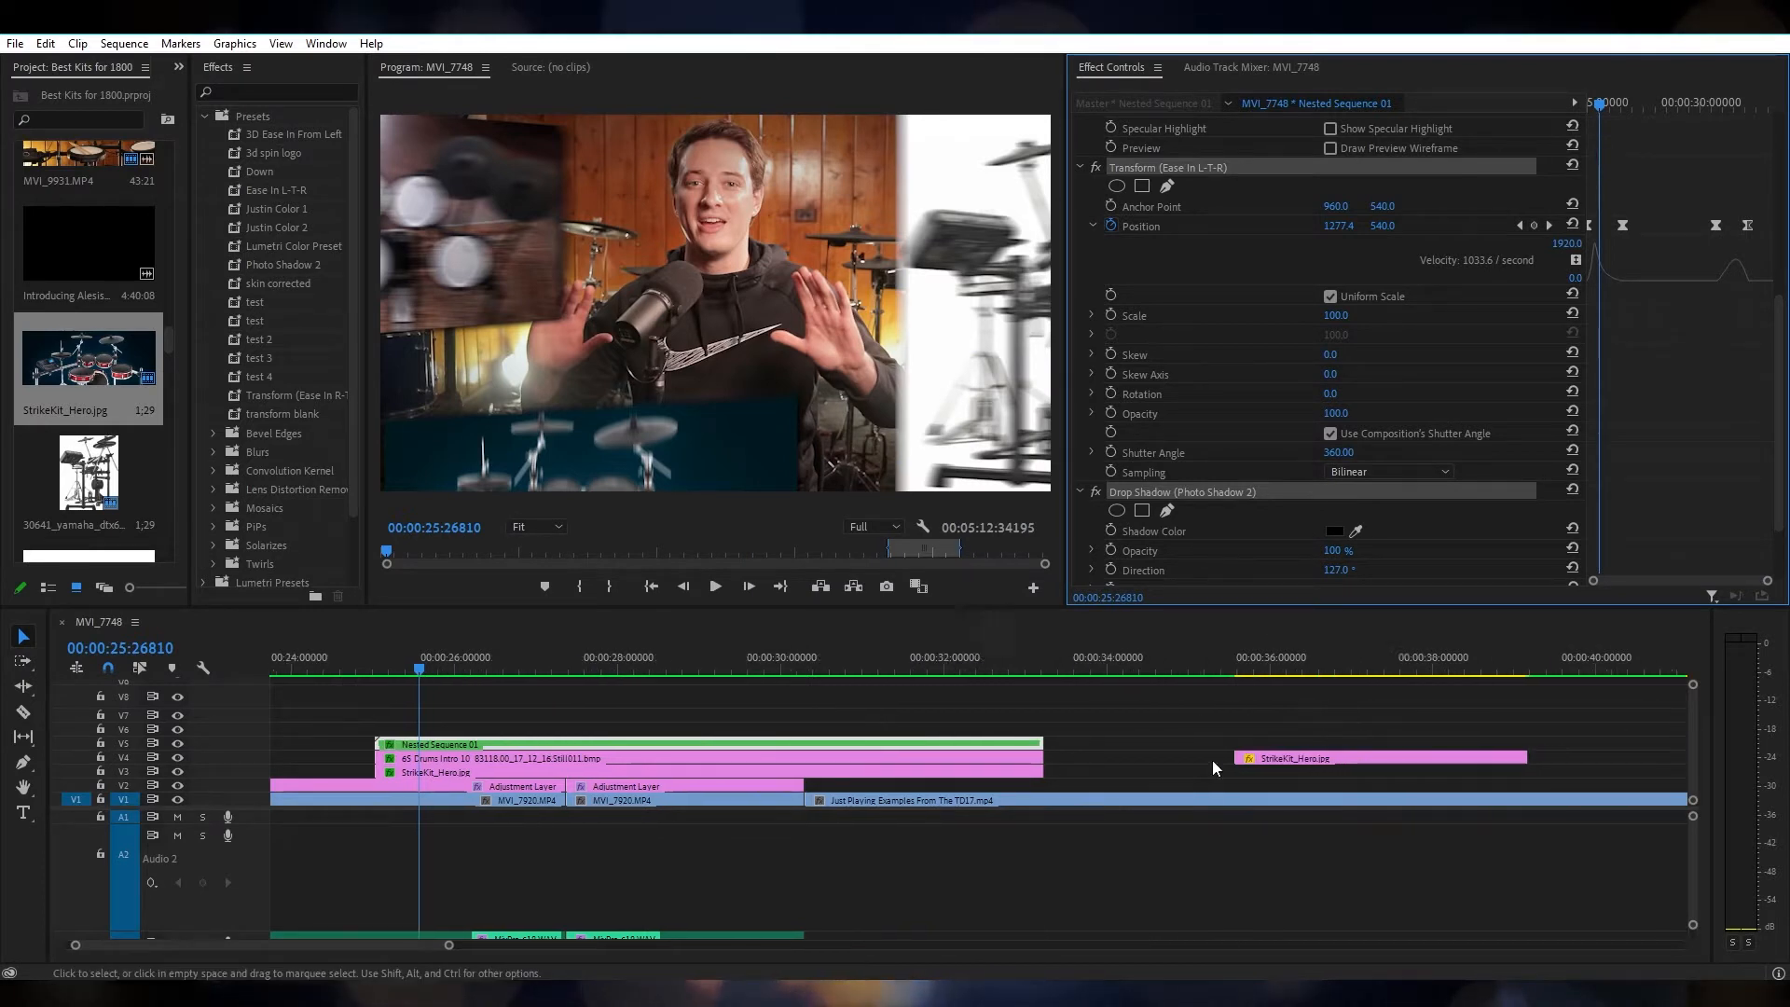
click(208, 120)
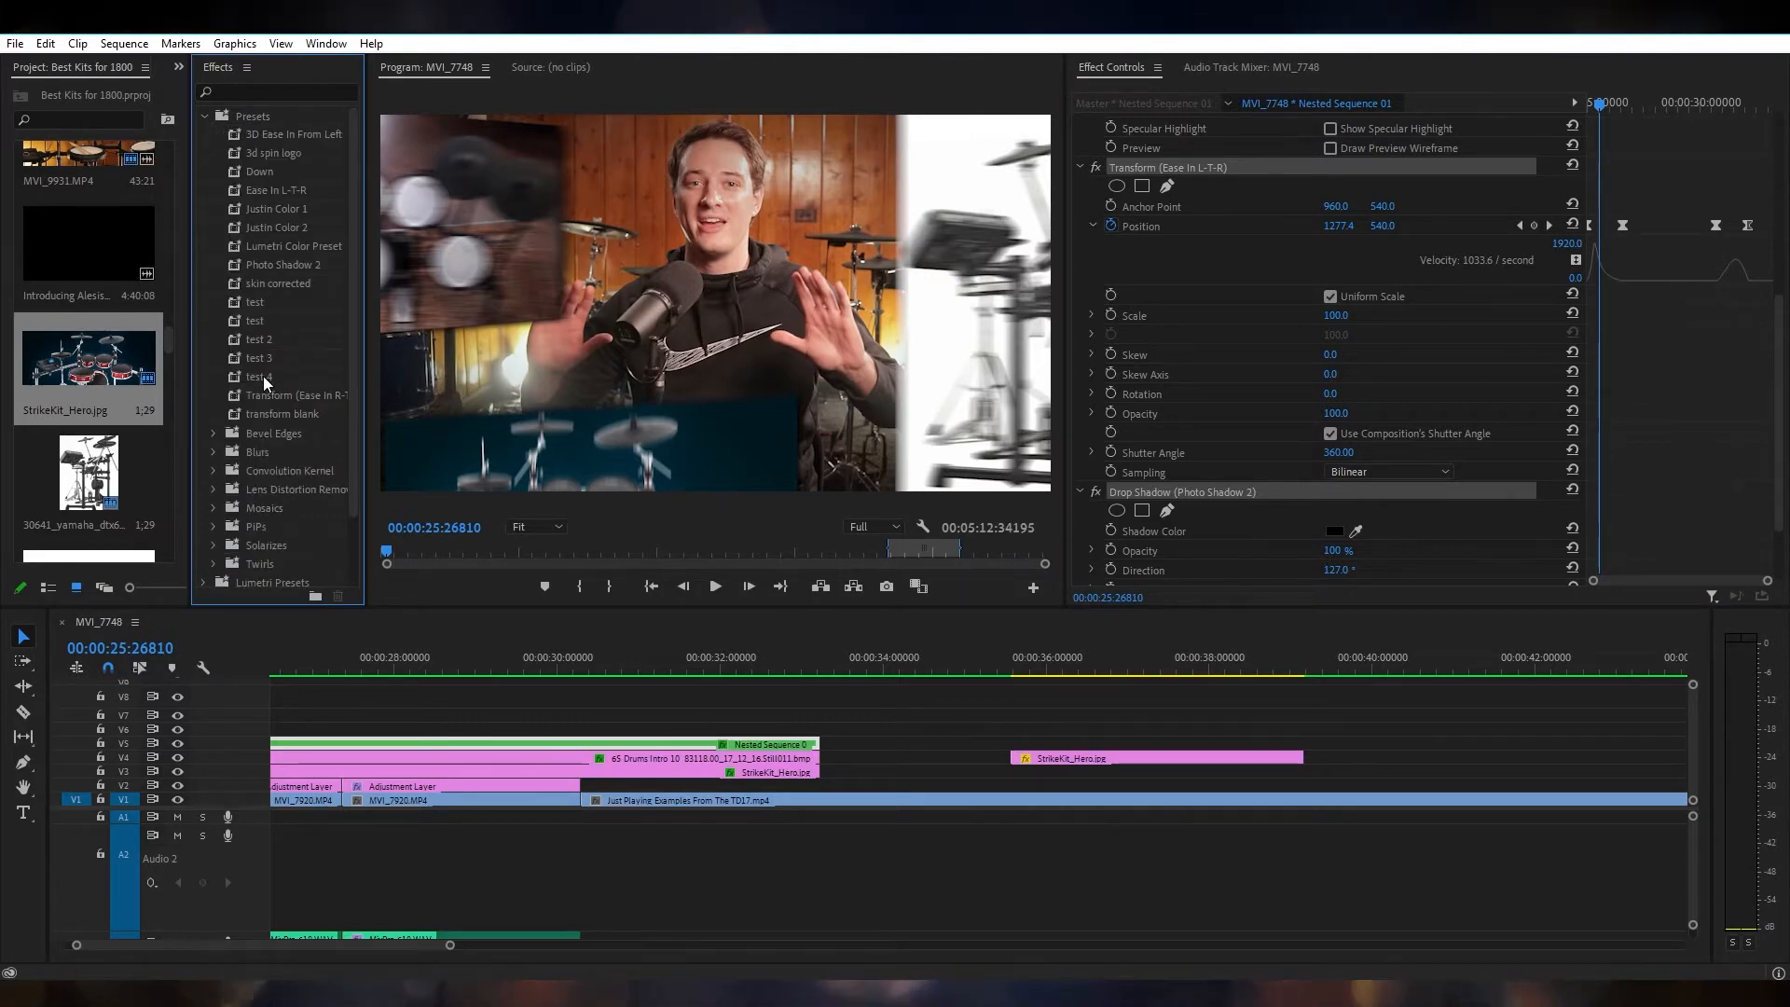
mouse_move(1012, 661)
mouse_down()
mouse_move(1050, 661)
mouse_move(988, 662)
mouse_move(1035, 662)
mouse_up()
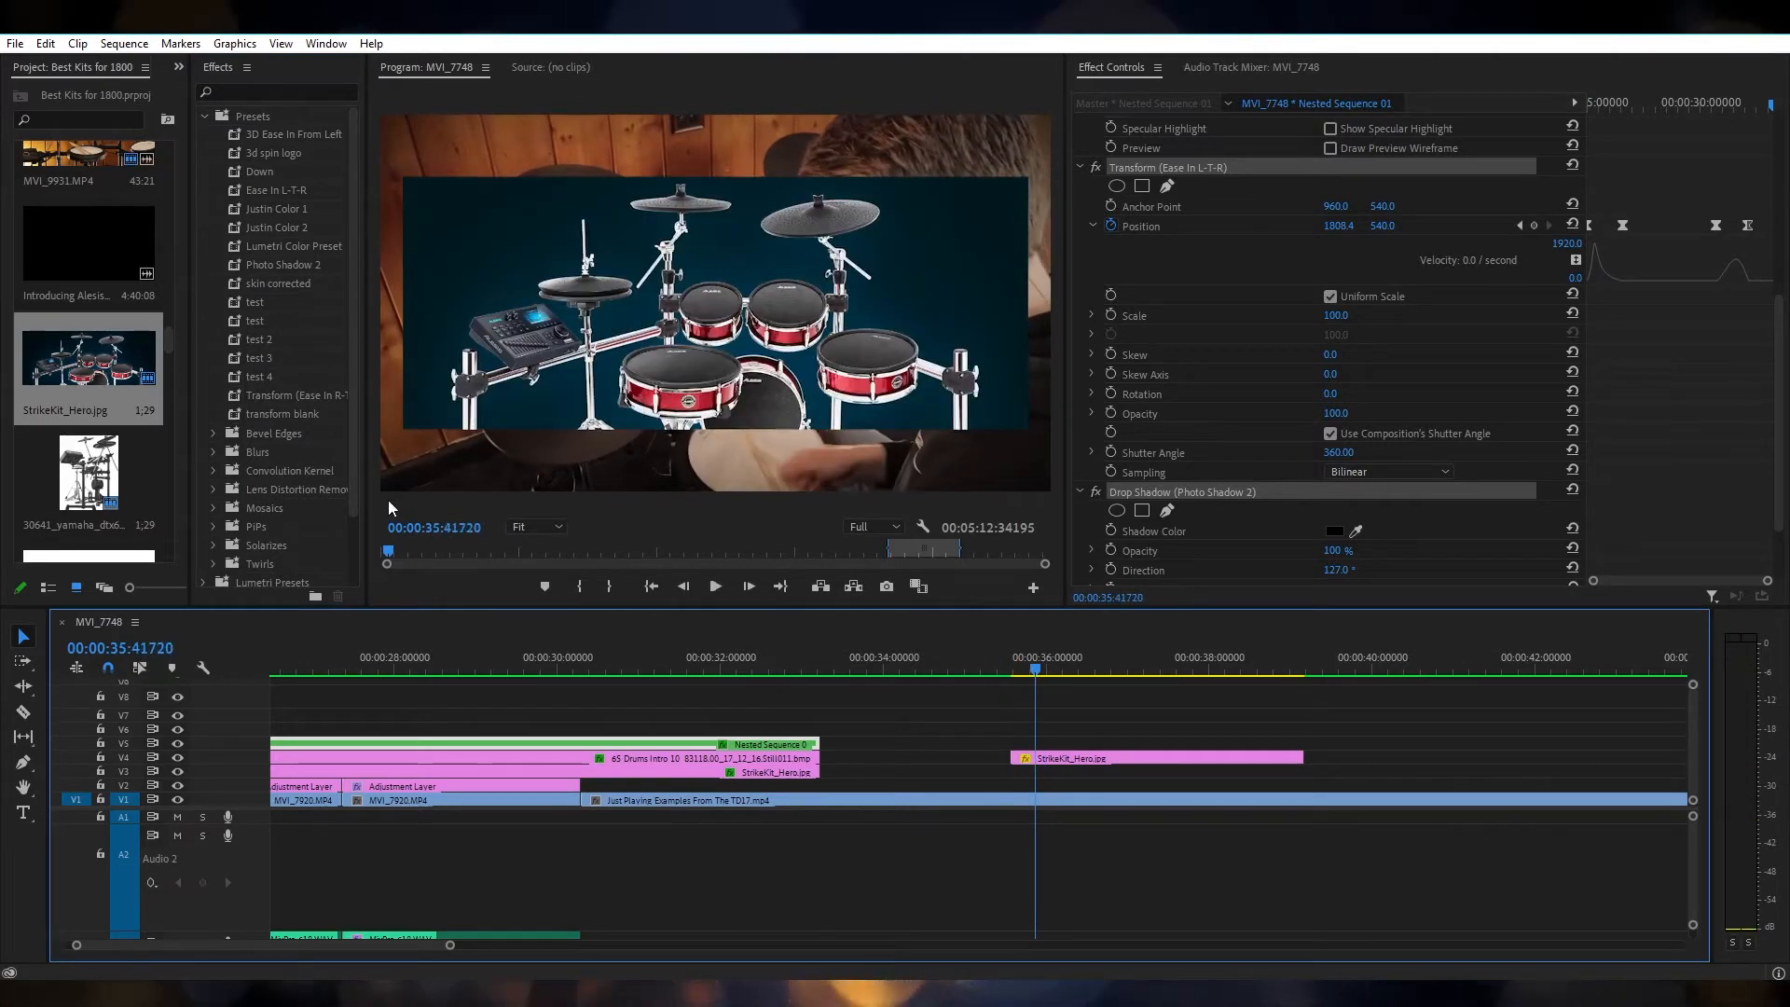
drag(265, 382, 1021, 757)
click(1000, 669)
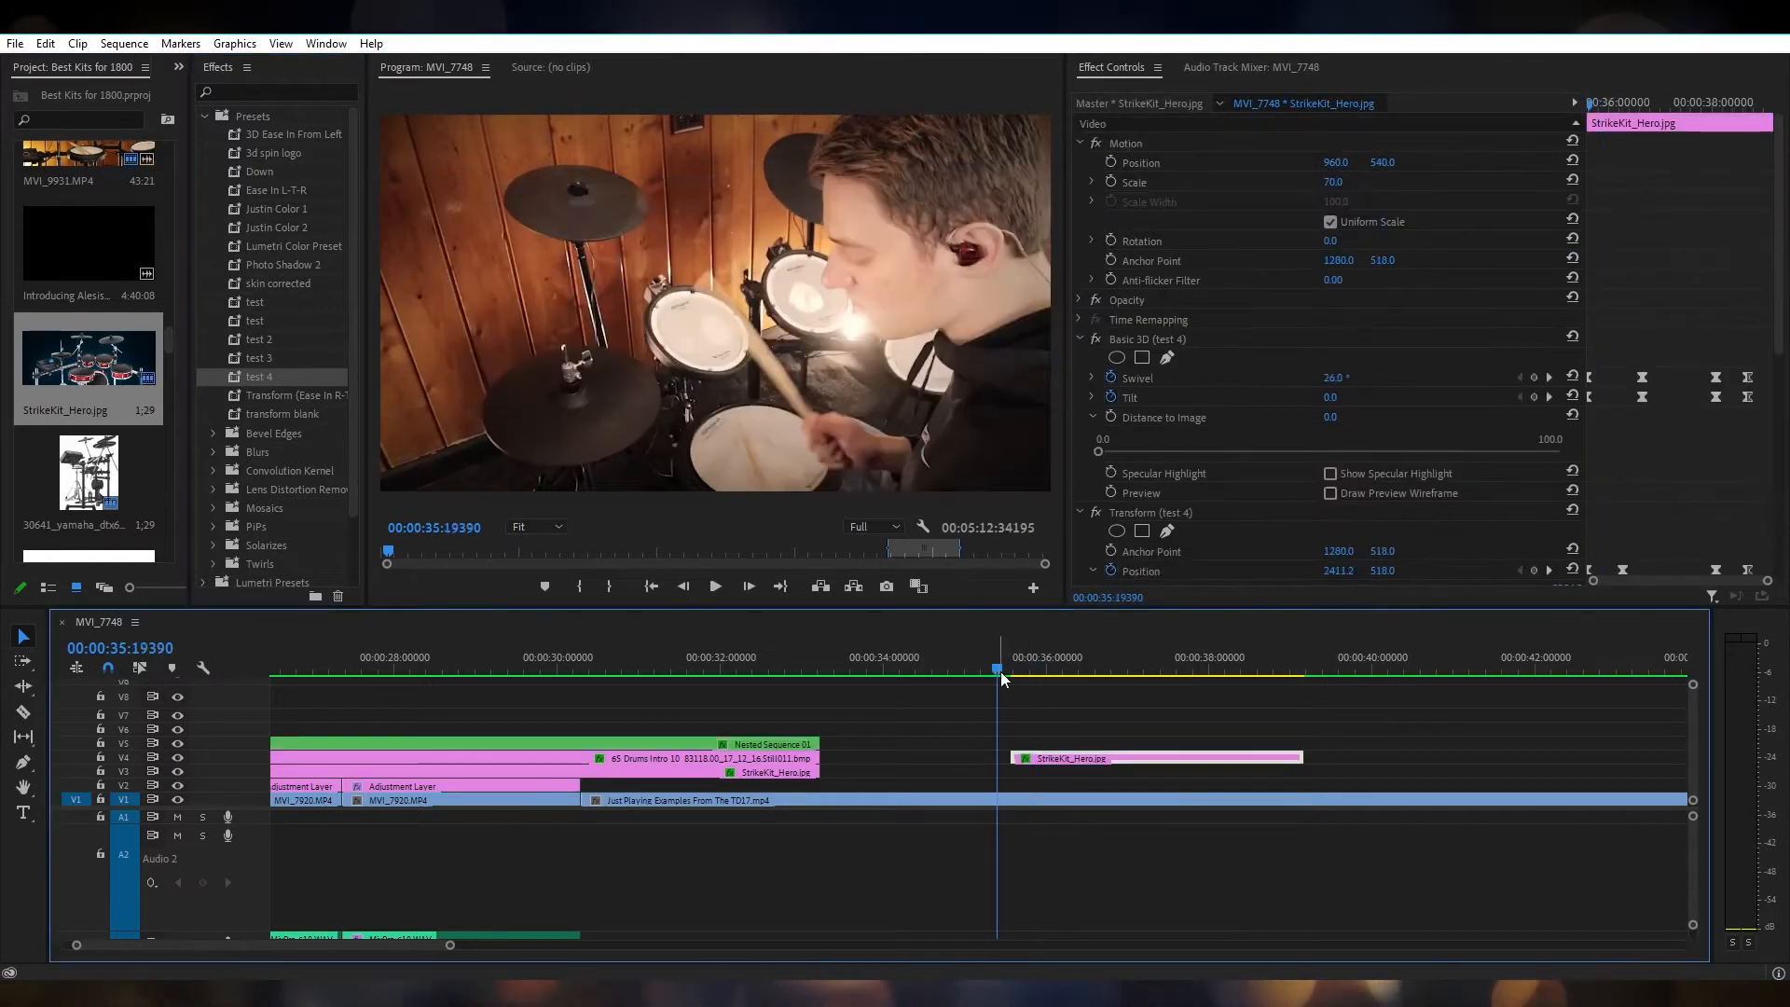
key(space)
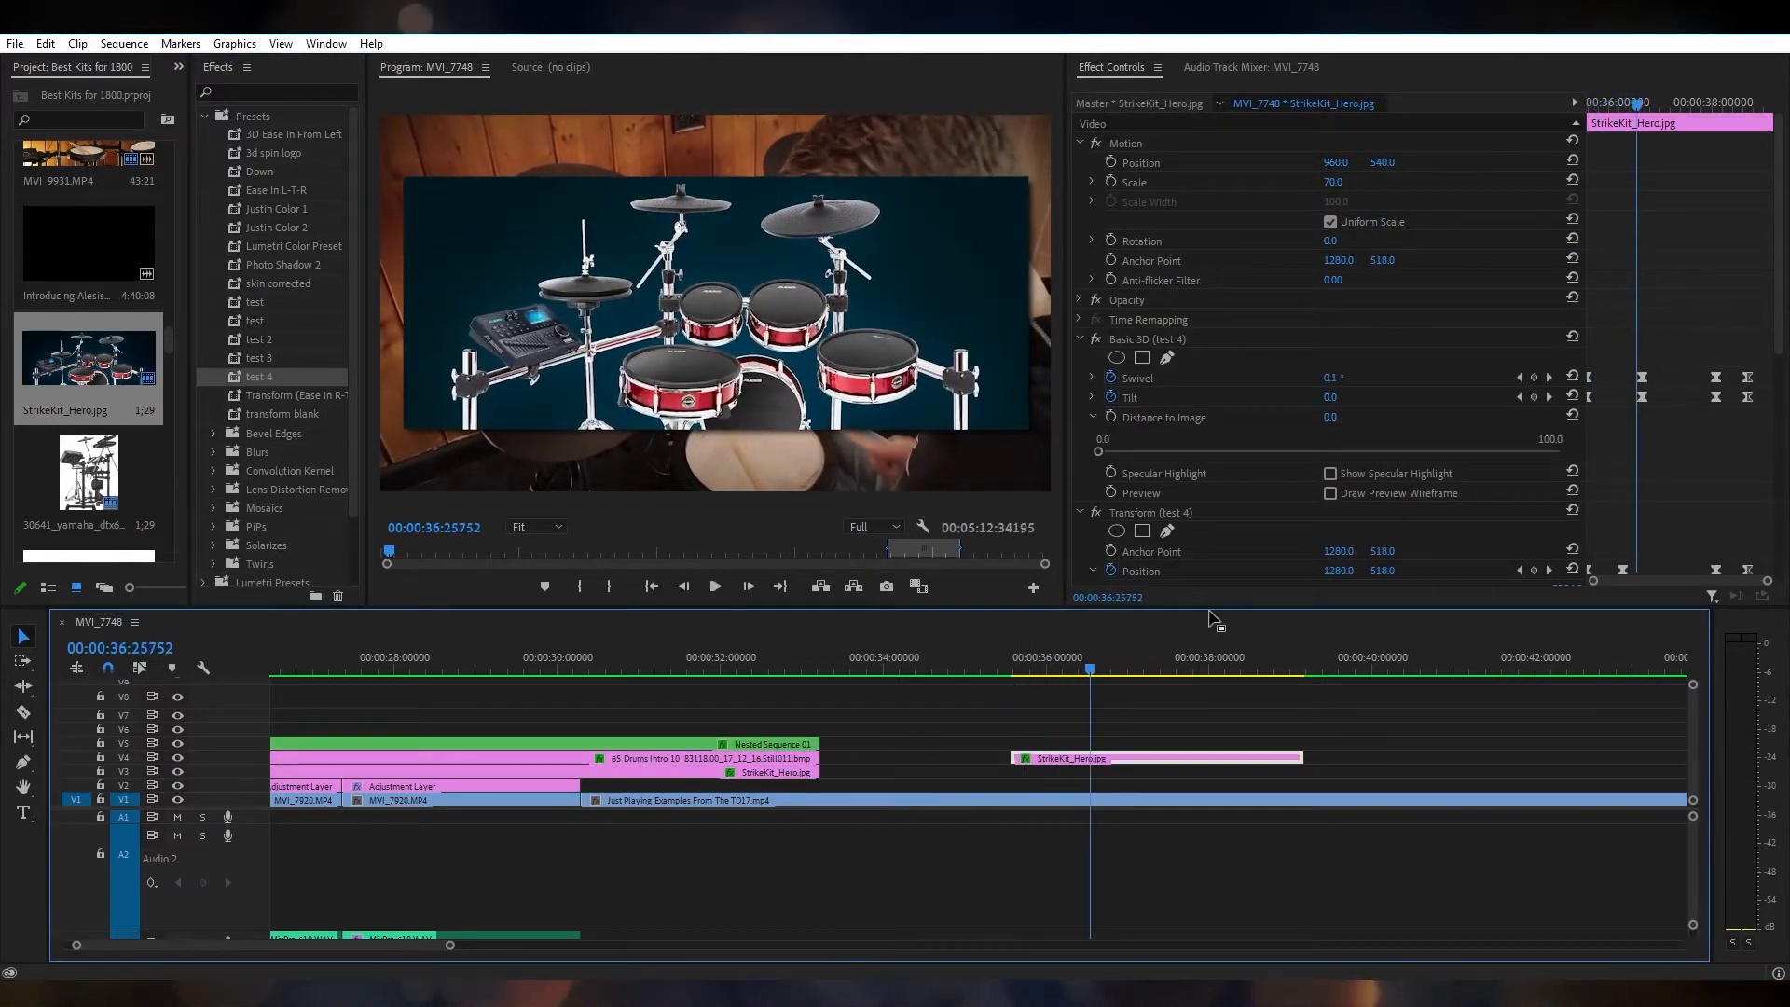
Step: Extend the StrikeKit_Hero.jpg clip's end to about 00:00:40 and set its first Transform Position keyframe to 3997.2 horizontally, previewing the entrance
scroll(1629, 457, down, 5)
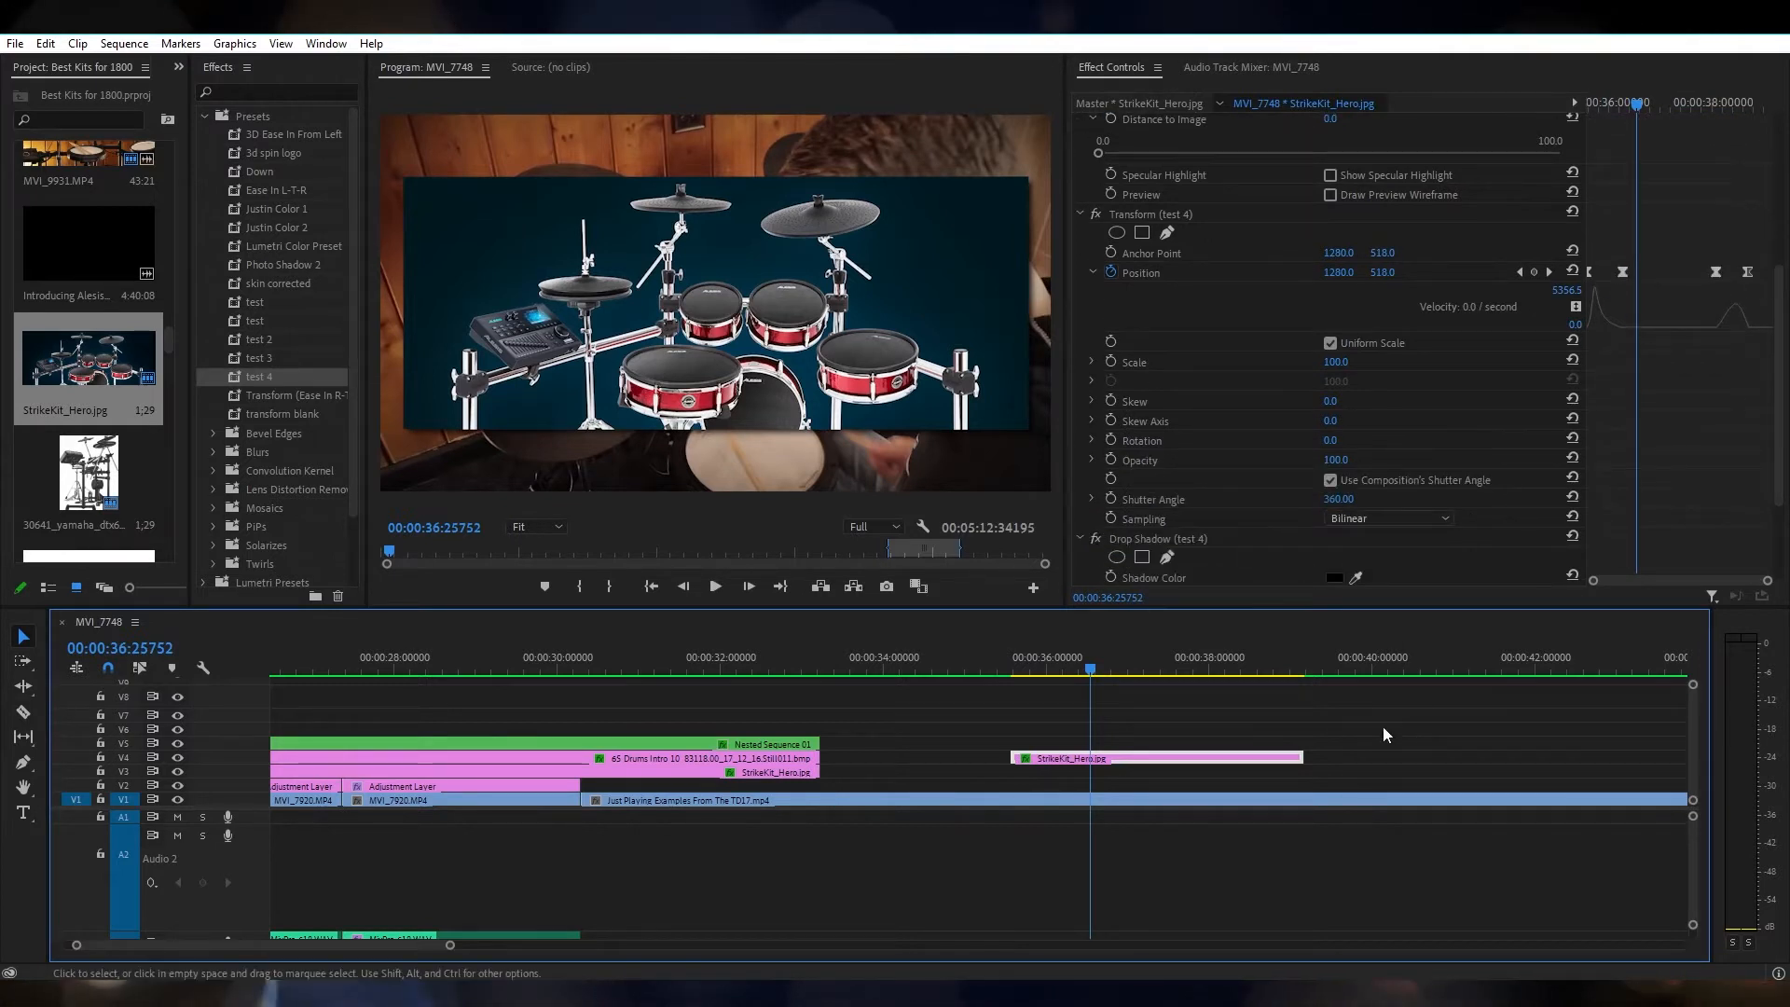
drag(1302, 757, 1377, 757)
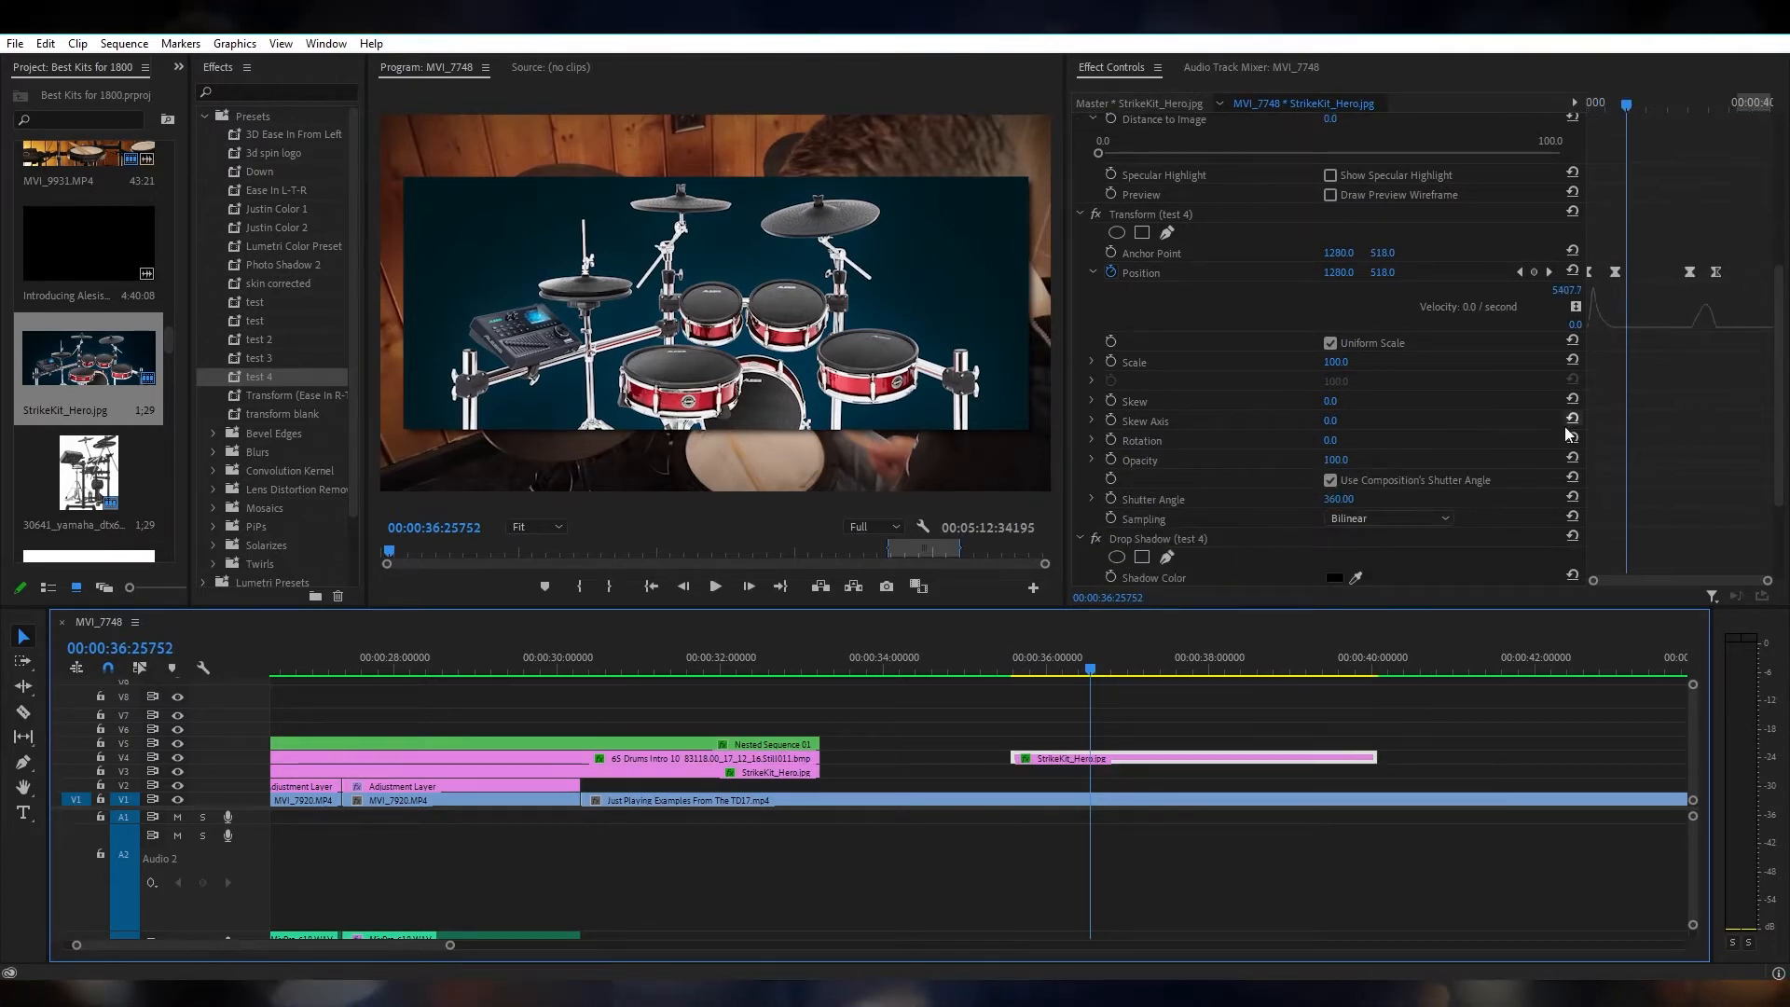
click(1524, 276)
click(1523, 276)
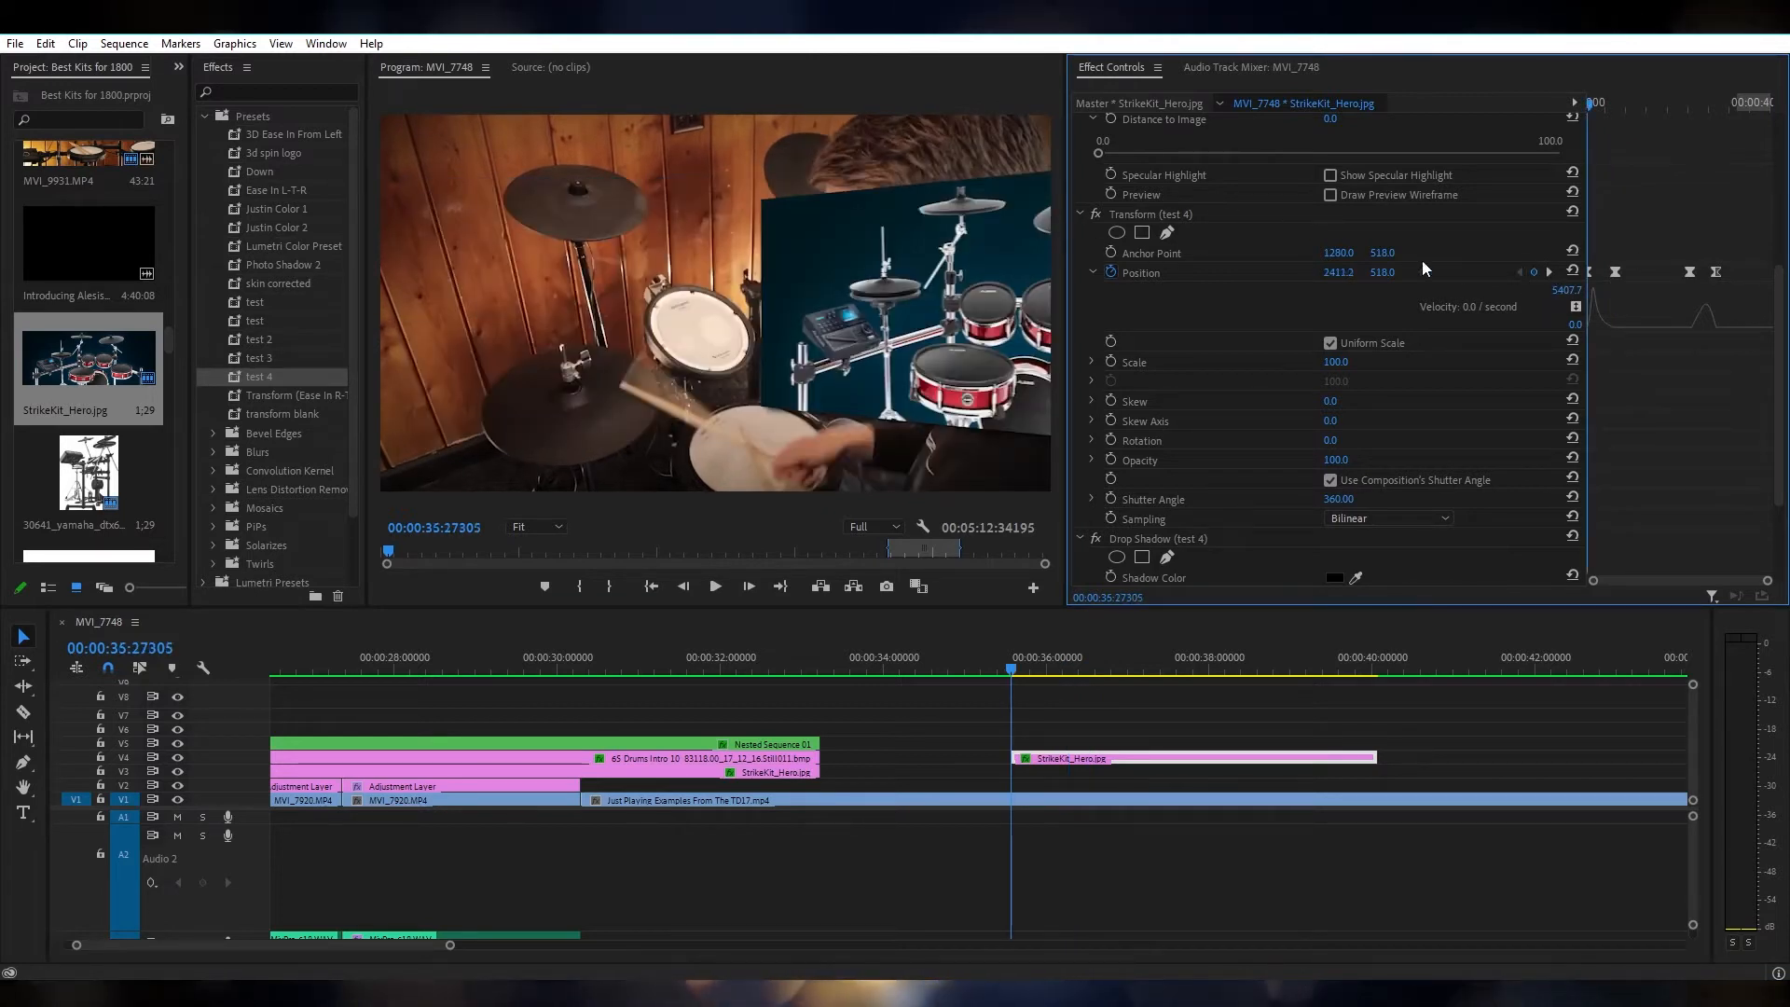
drag(1329, 276, 1435, 276)
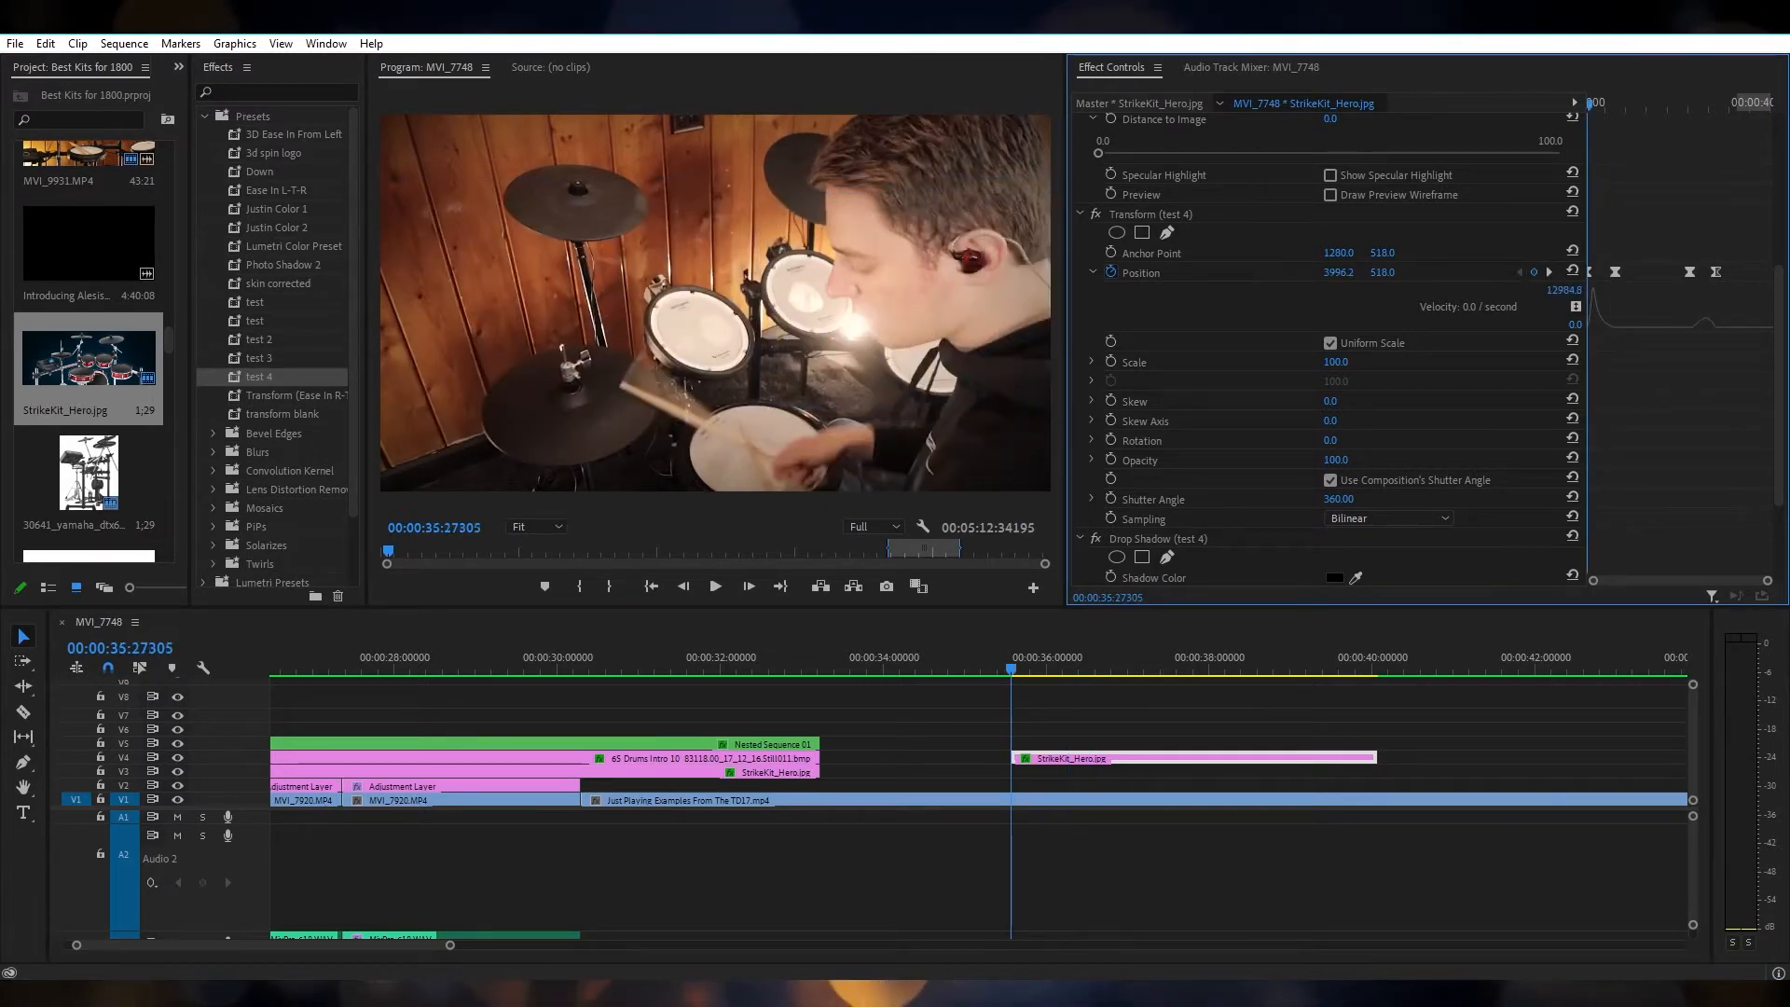
key(space)
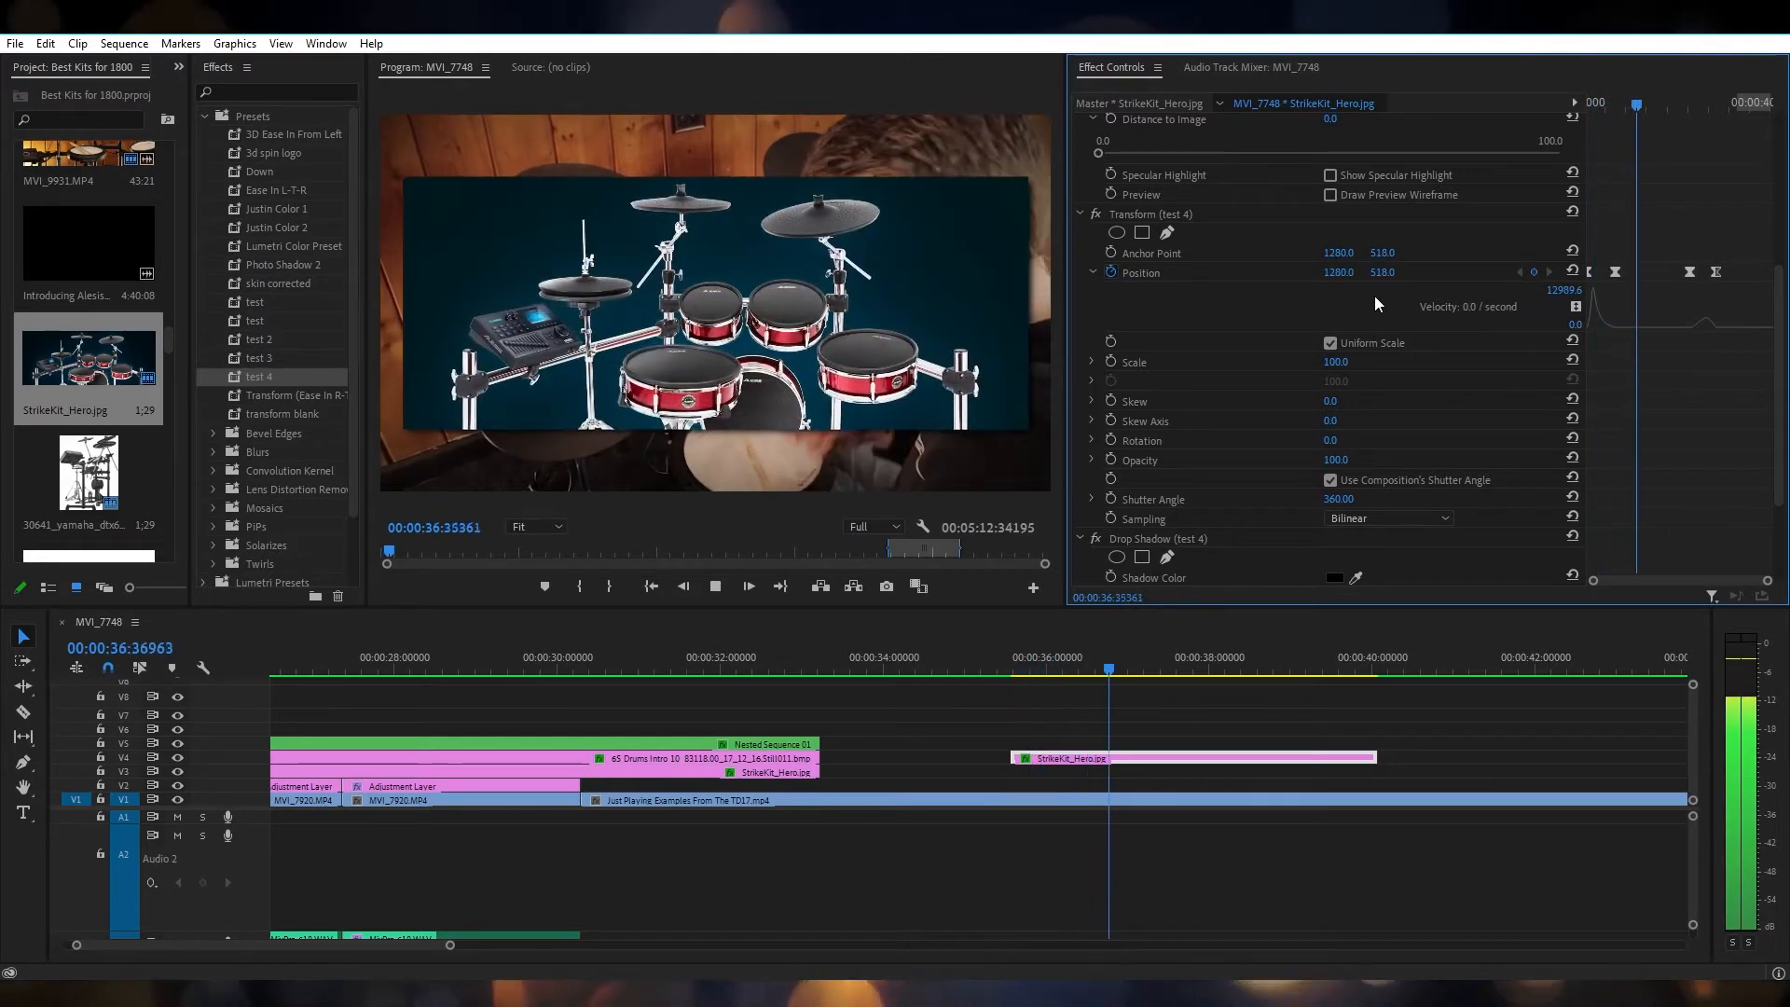
key(Up)
key(space)
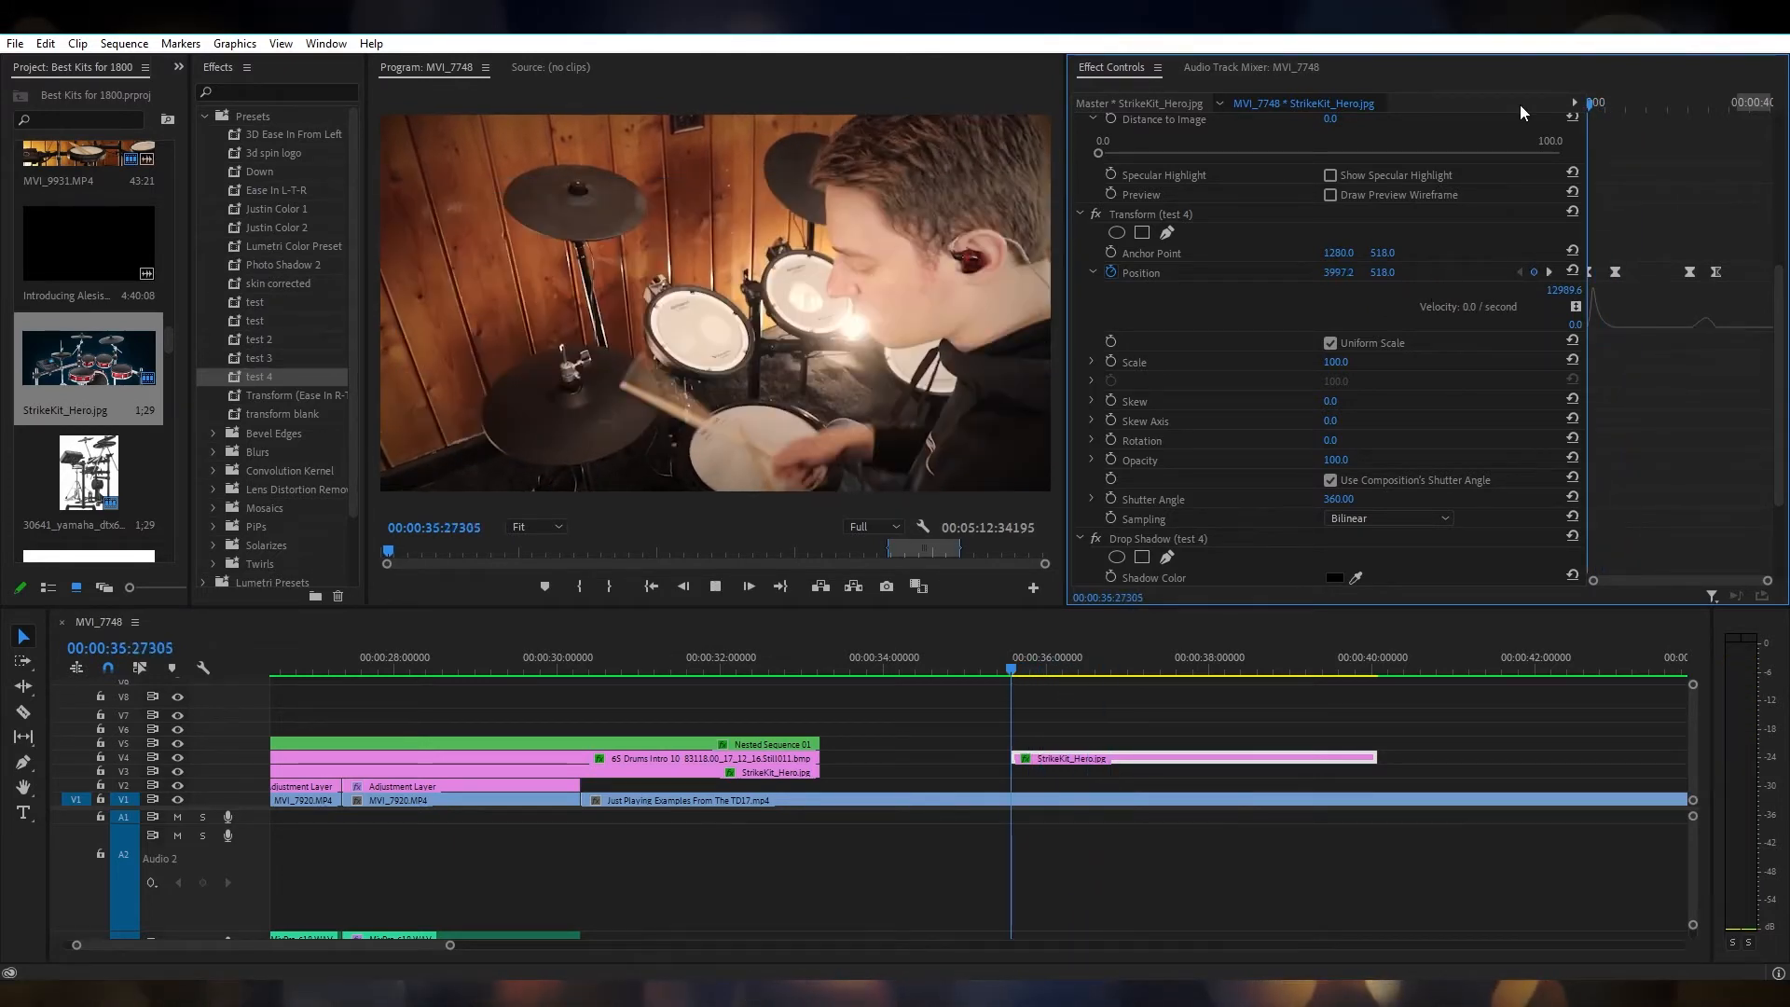
key(space)
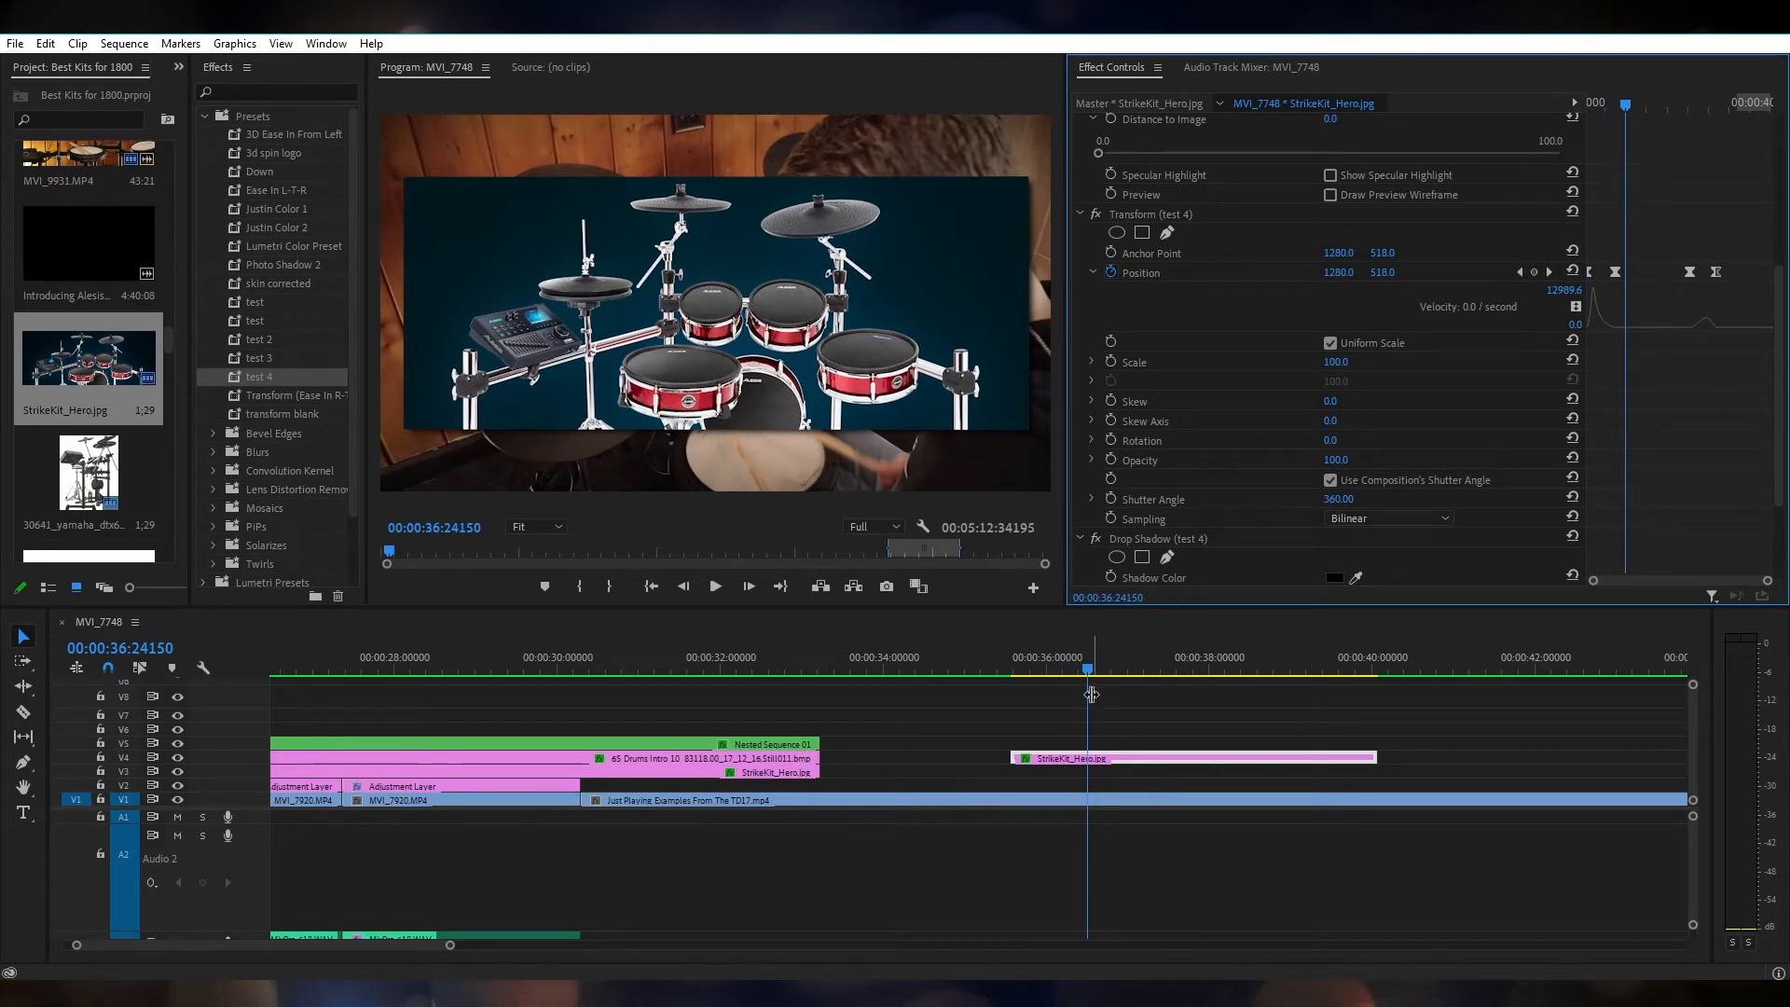
Step: Enlarge the effect keyframe view and shift the StrikeKit_Hero.jpg clip's second Transform Position keyframe slightly earlier
scroll(1249, 476, down, 3)
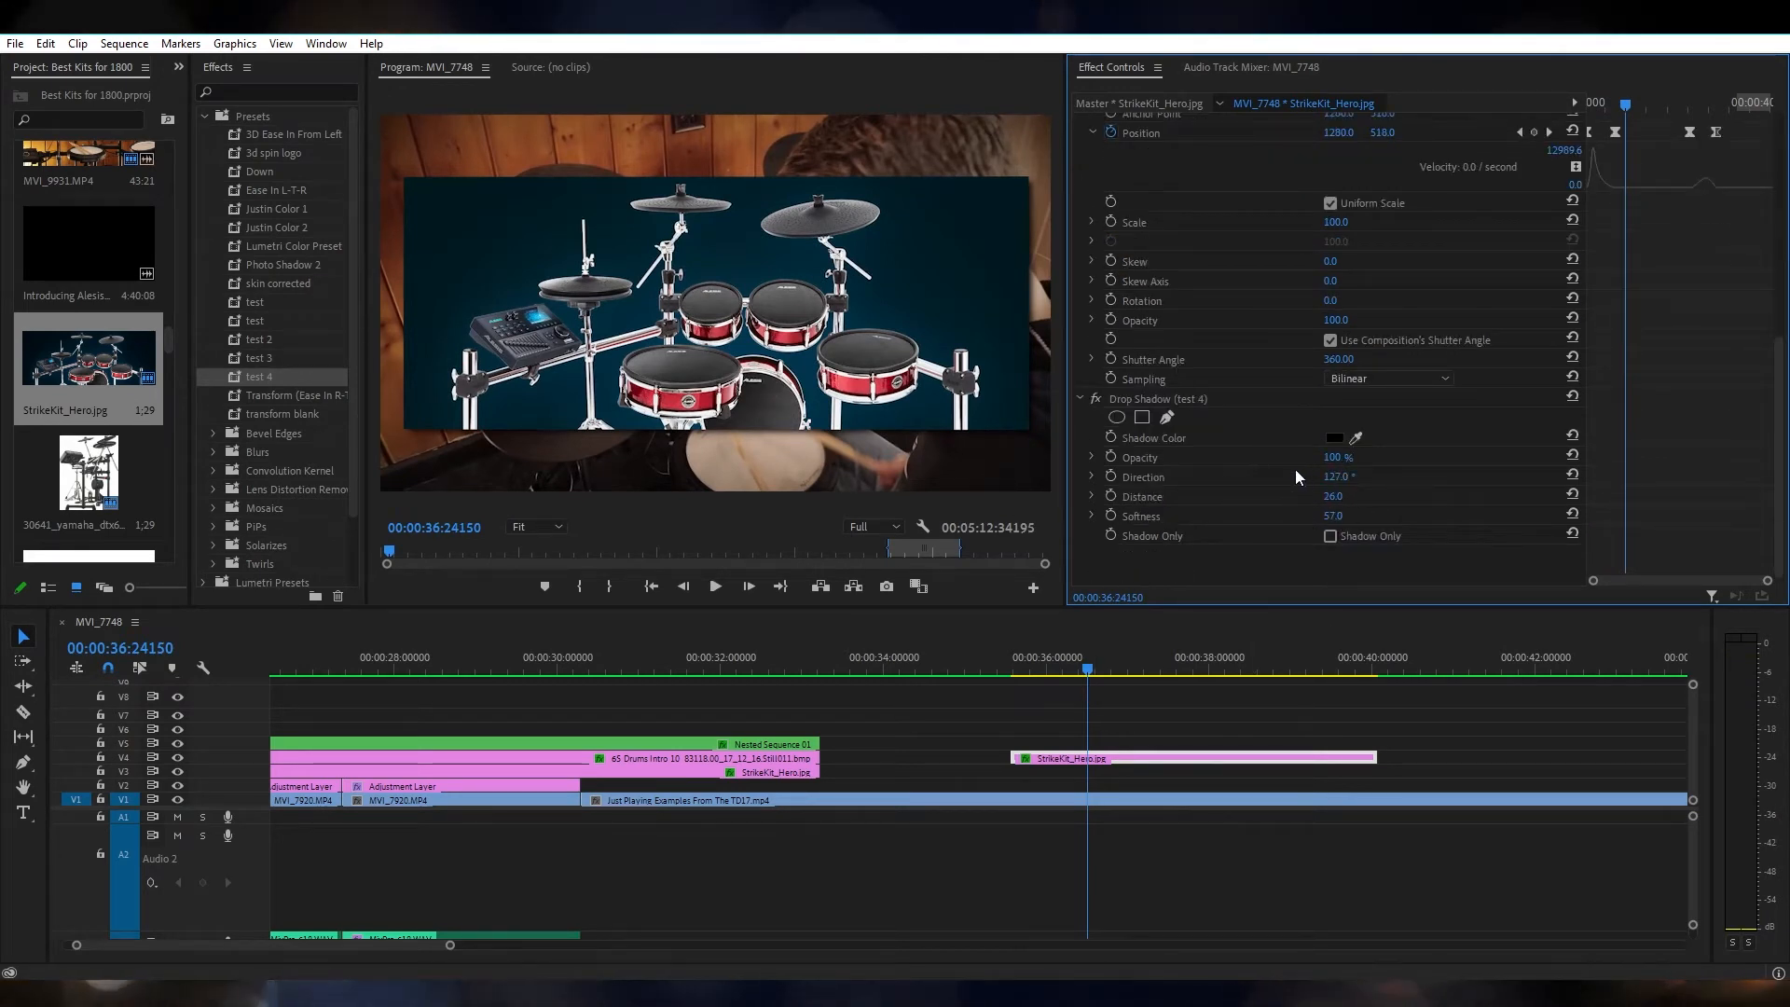
scroll(1277, 401, up, 2)
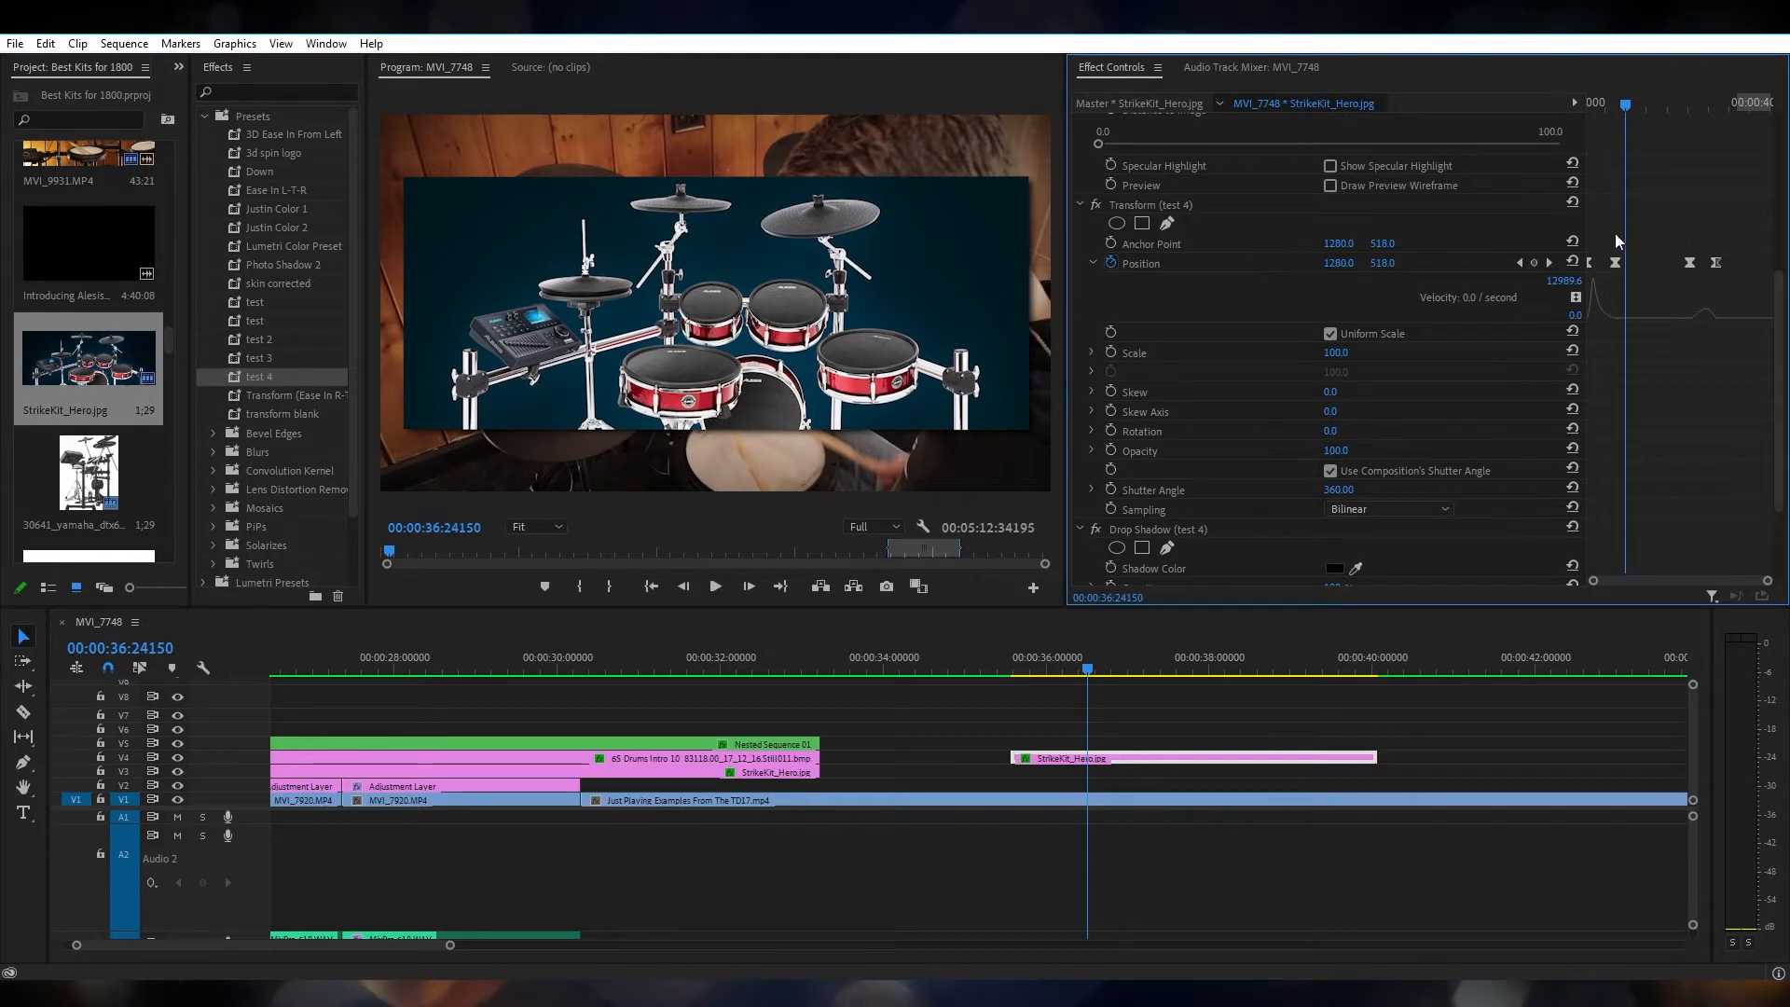
scroll(1622, 233, up, 3)
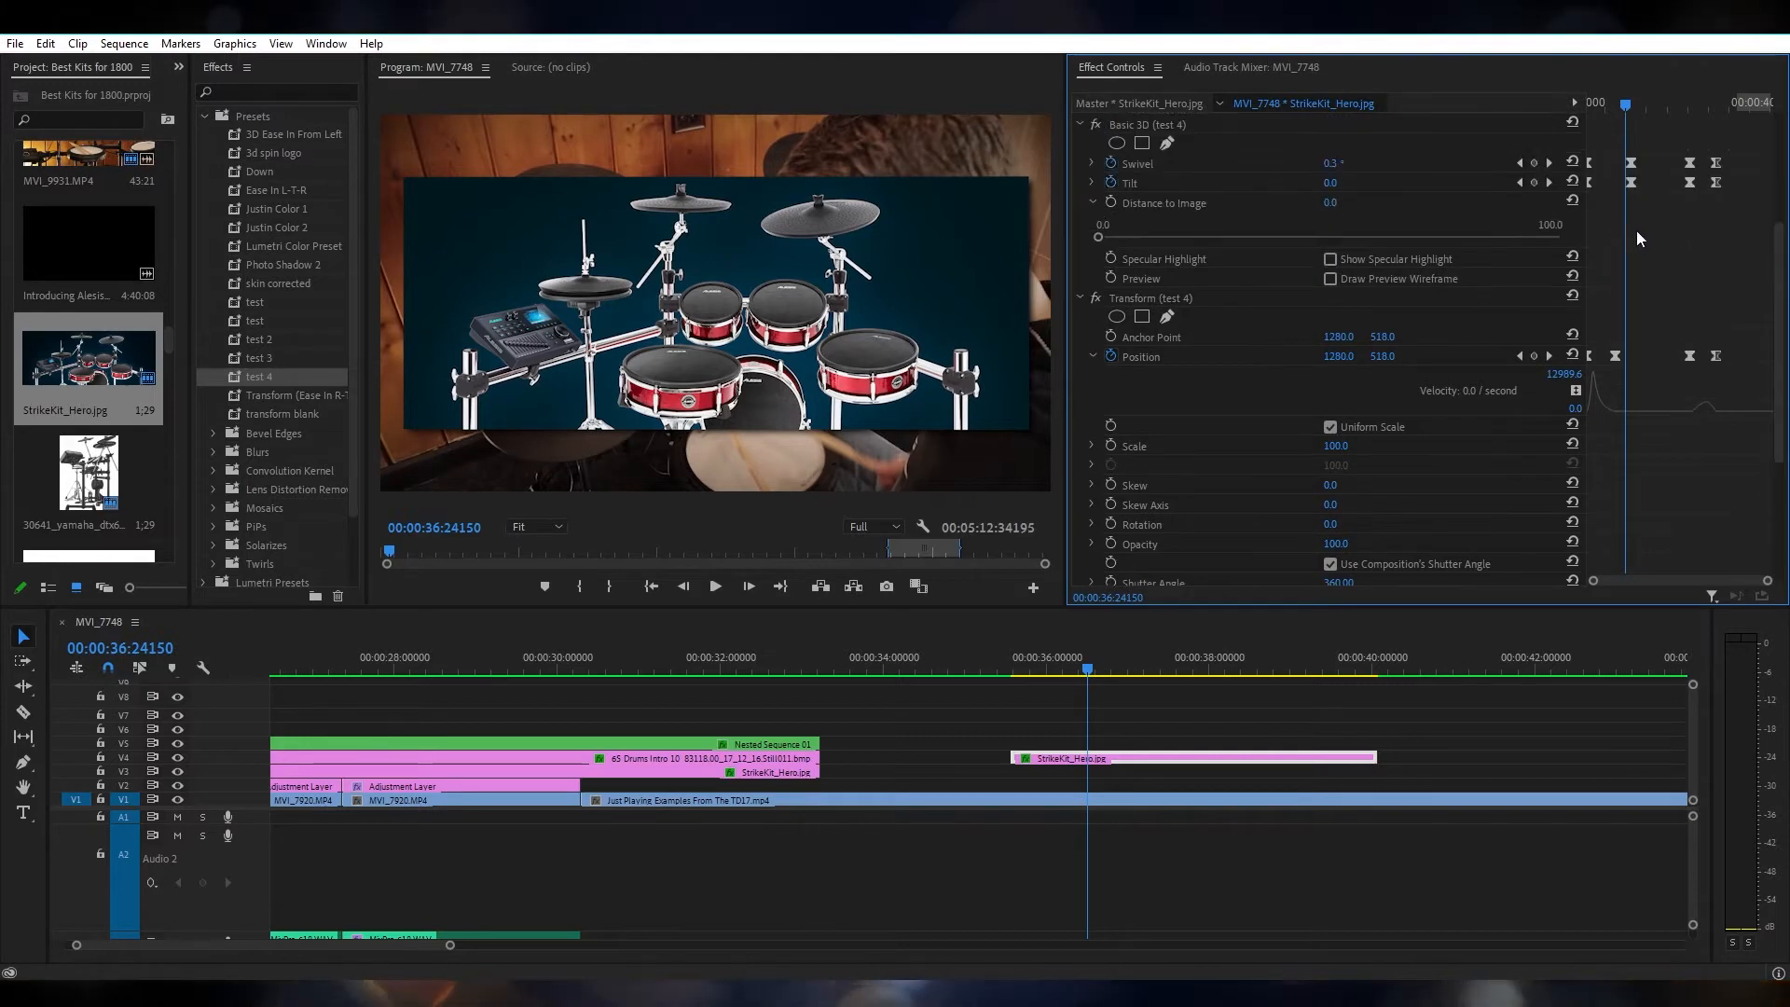
double_click(1109, 72)
click(659, 356)
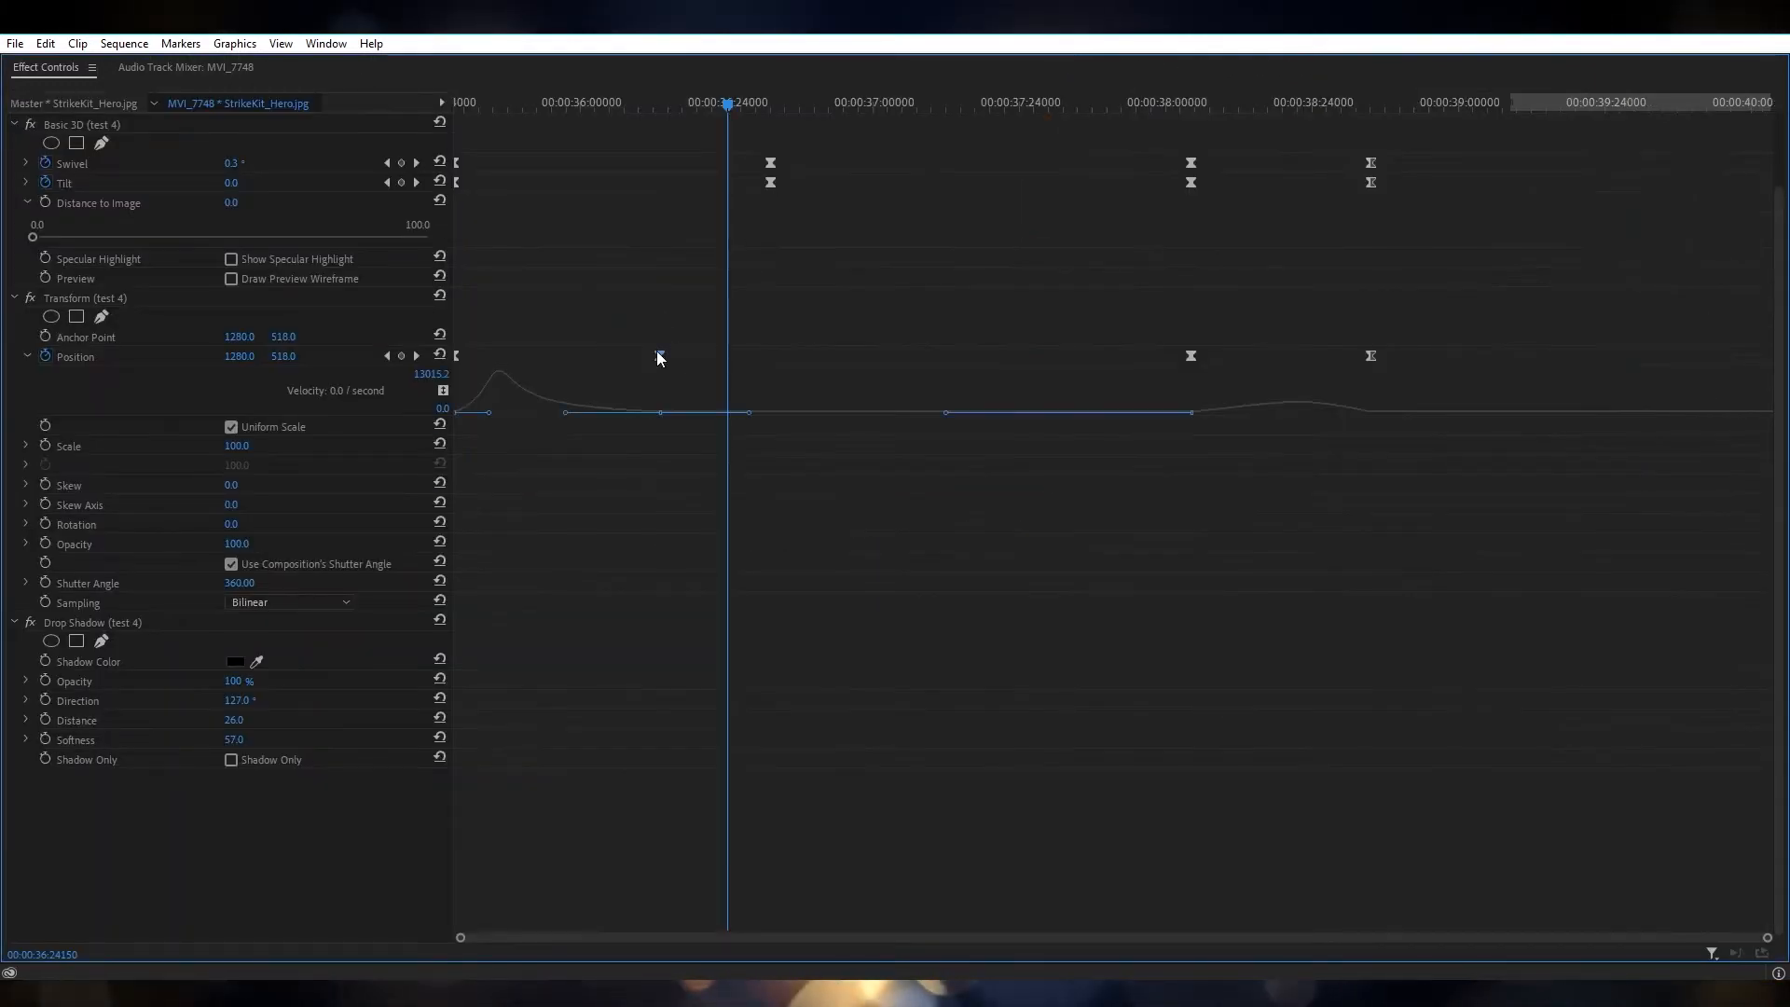
click(585, 419)
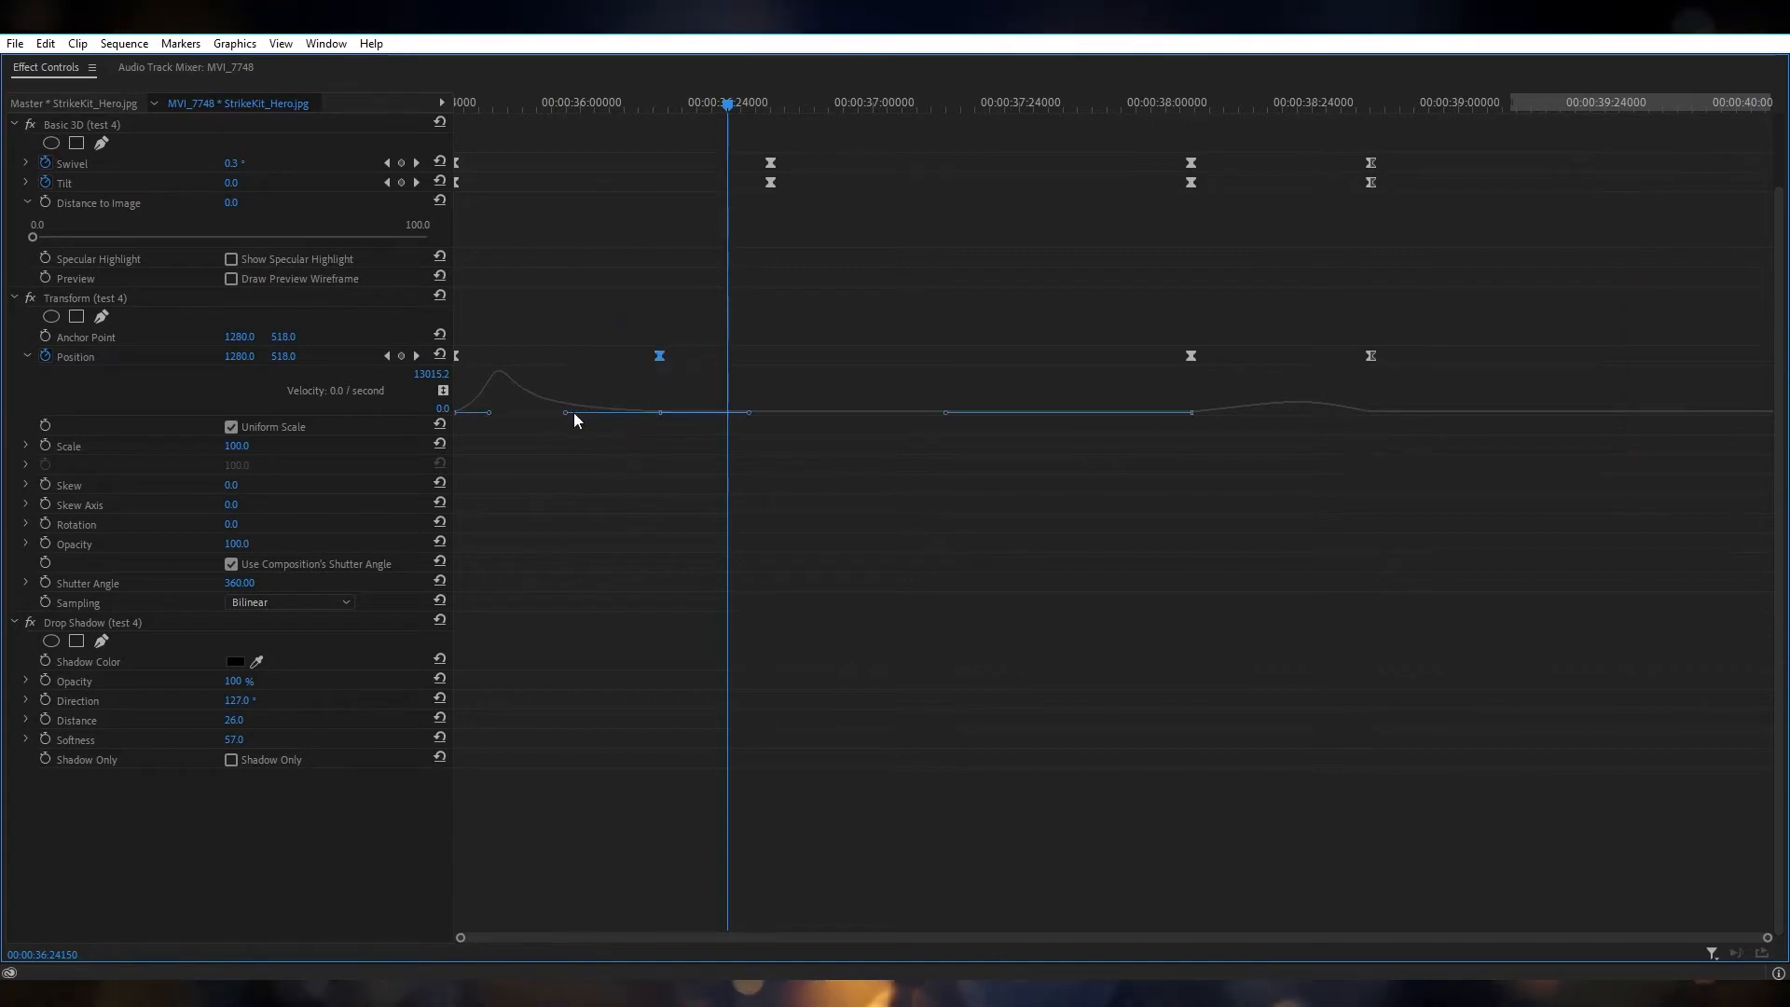
drag(659, 357, 654, 356)
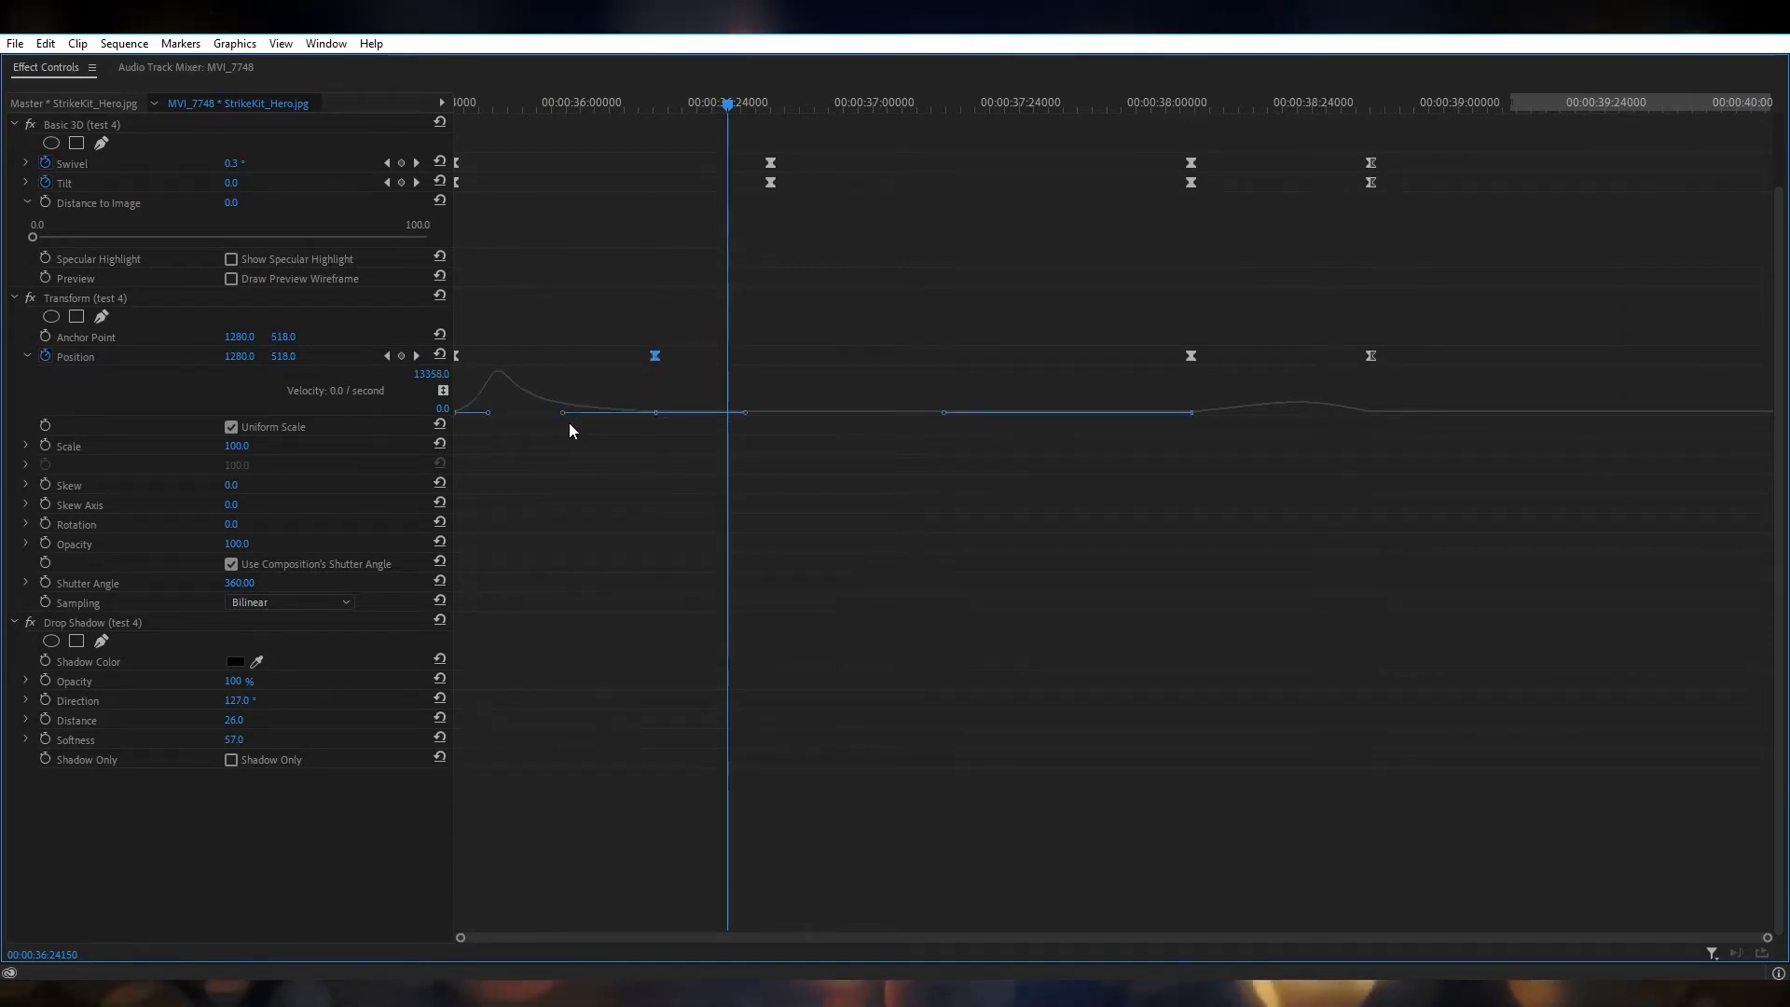
Step: Shorten the incoming velocity handle of the clip's second Transform Position keyframe, restore the normal panel layout, and play back the entrance
drag(564, 417, 579, 419)
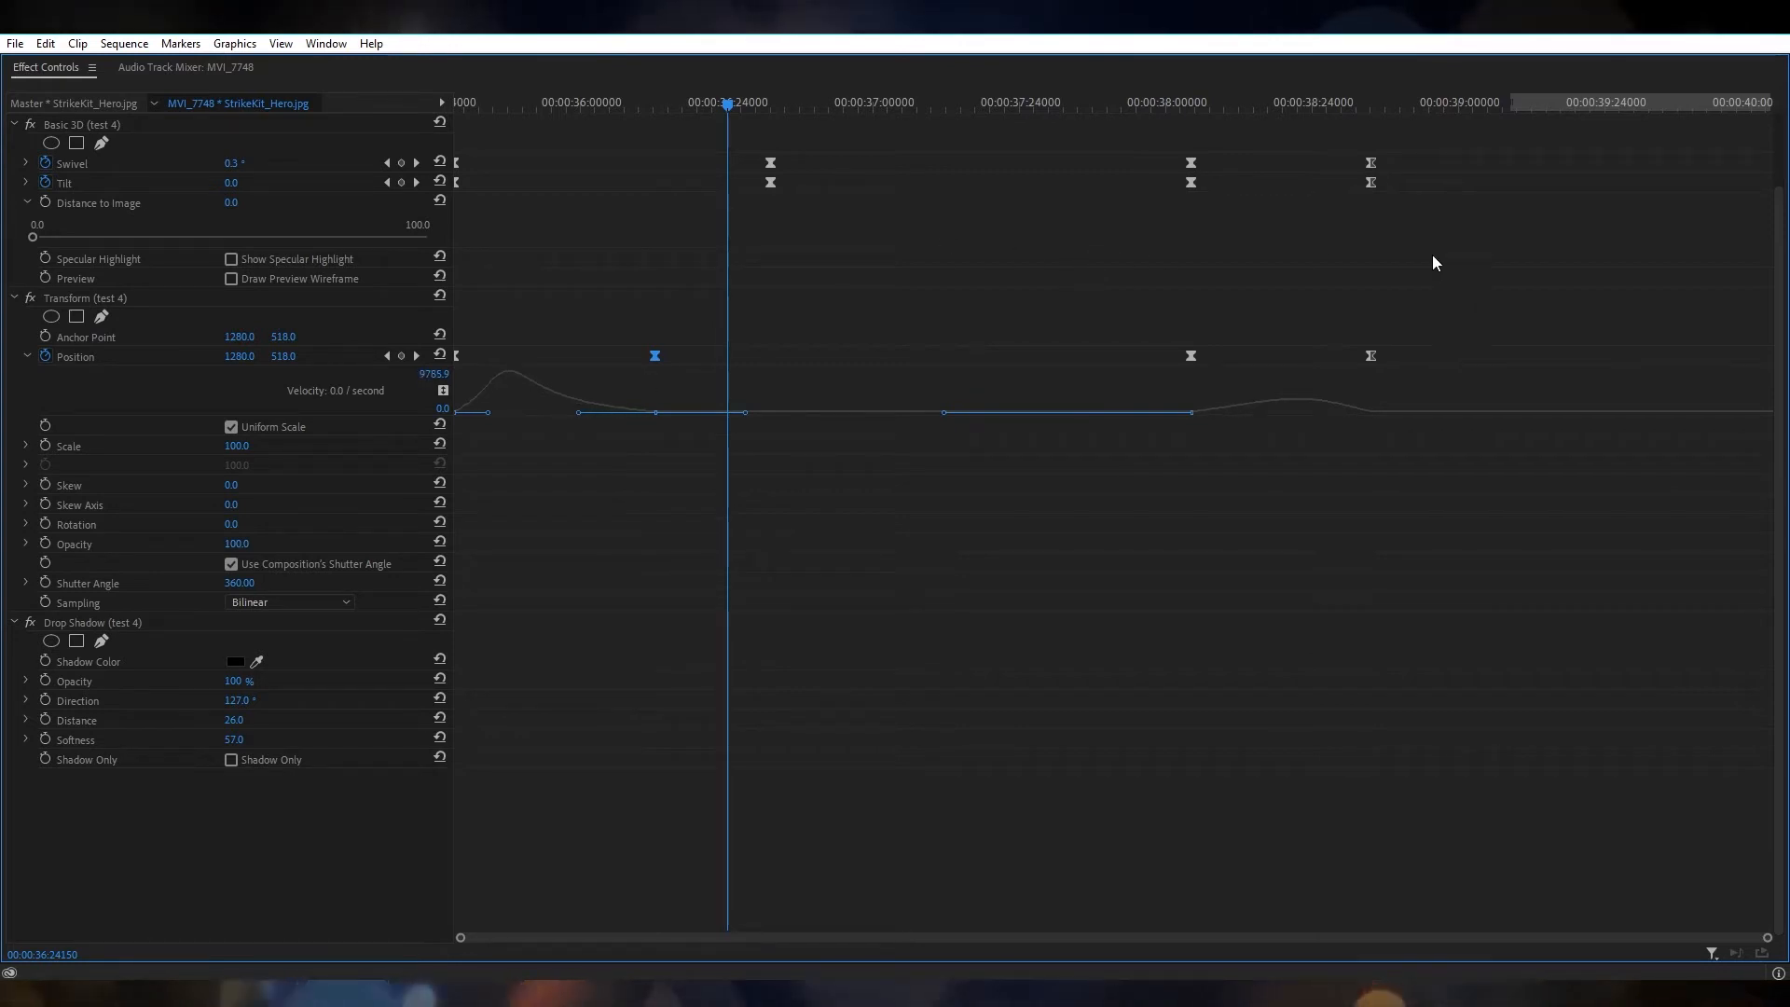
double_click(78, 75)
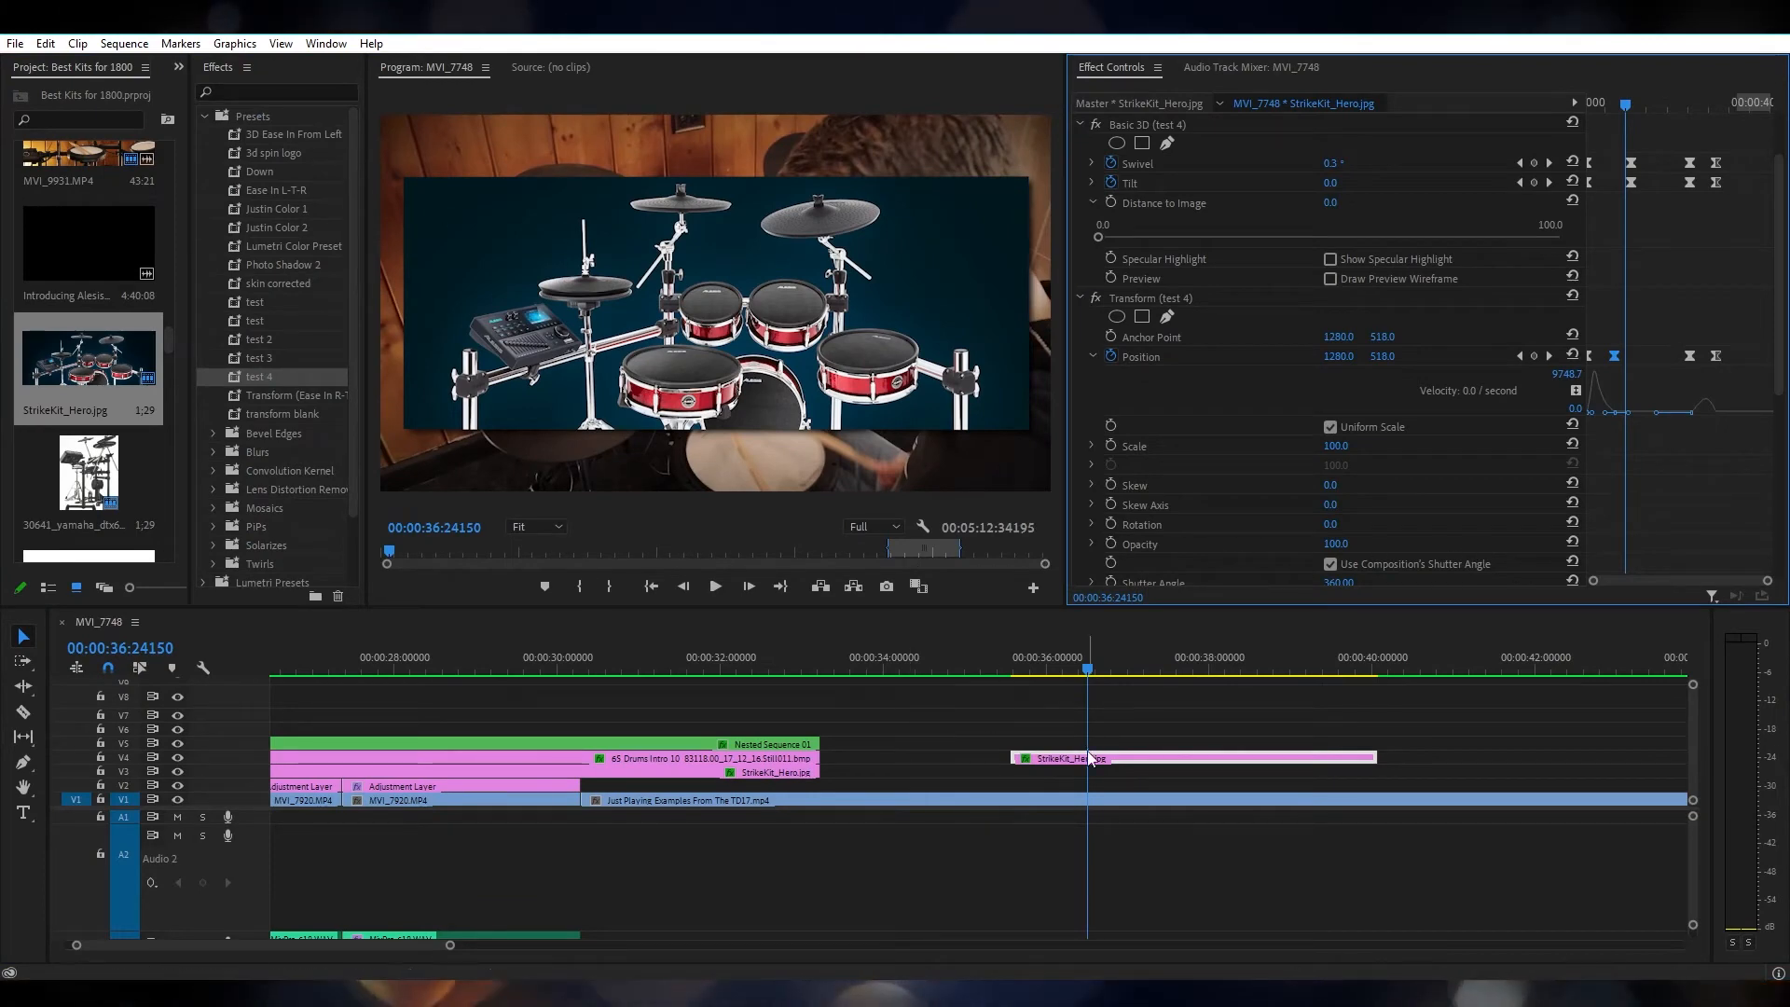
click(999, 667)
key(space)
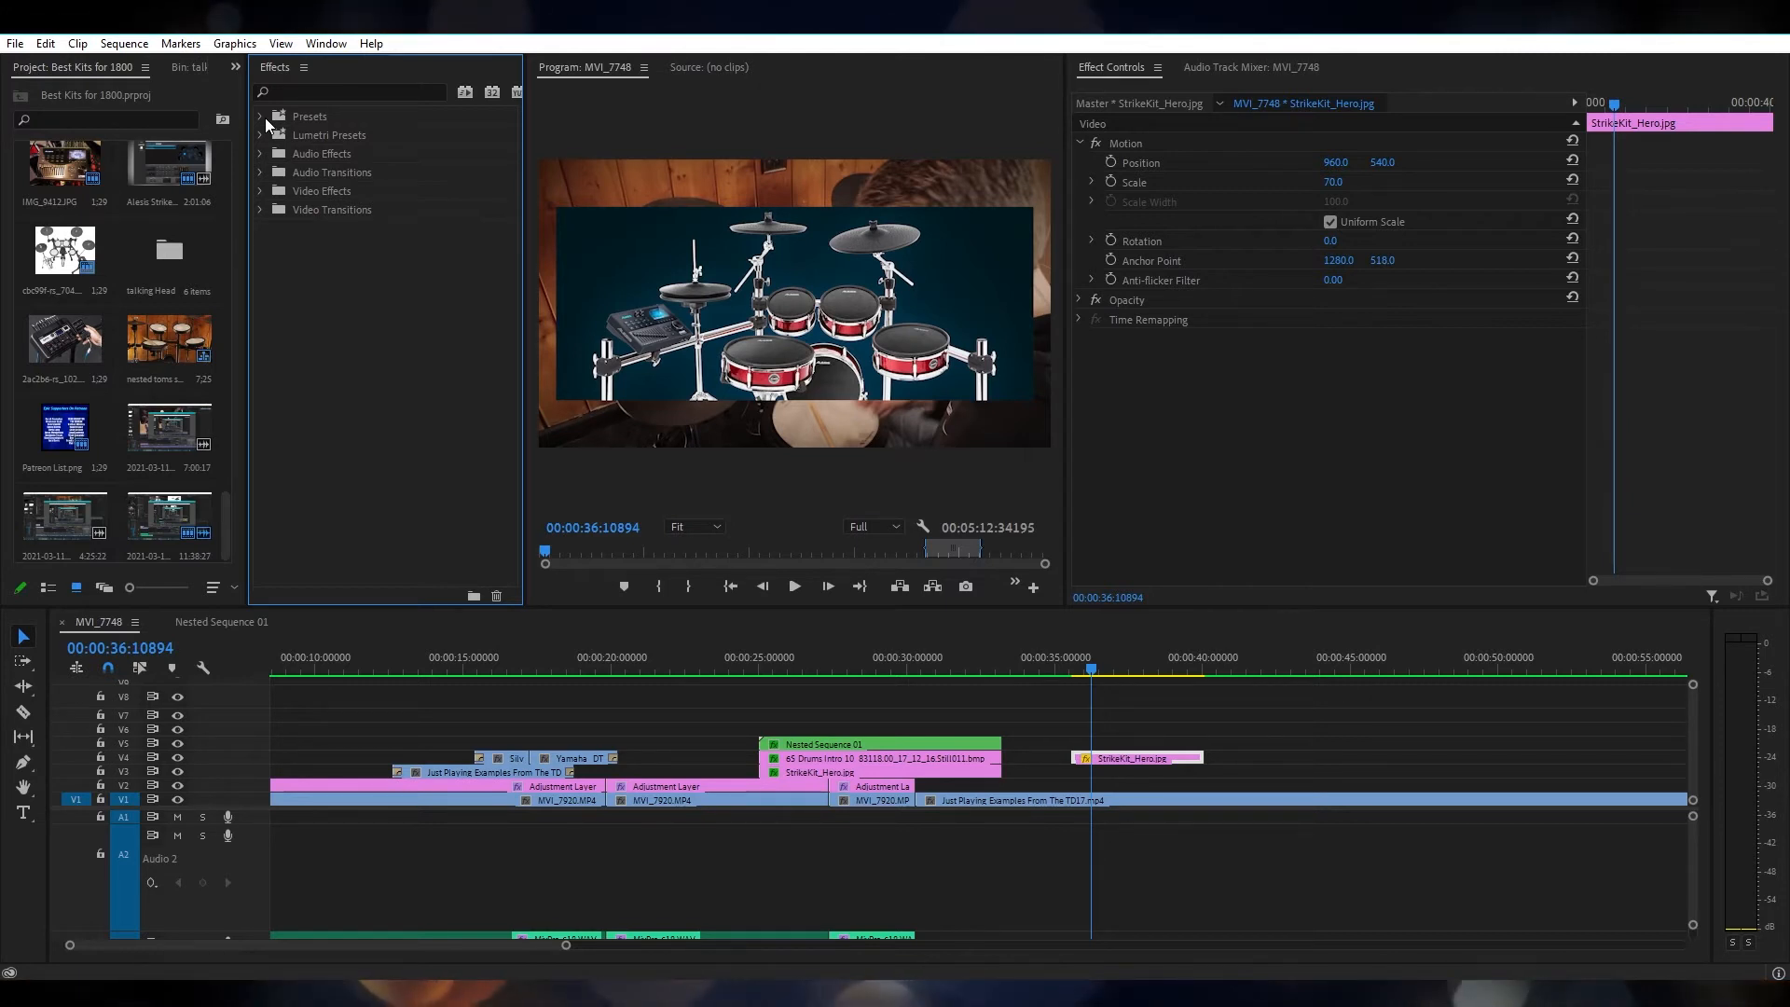
Step: Try the standard Drop Shadow video effect on the StrikeKit_Hero.jpg clip, and remove it
click(264, 118)
click(265, 118)
click(298, 91)
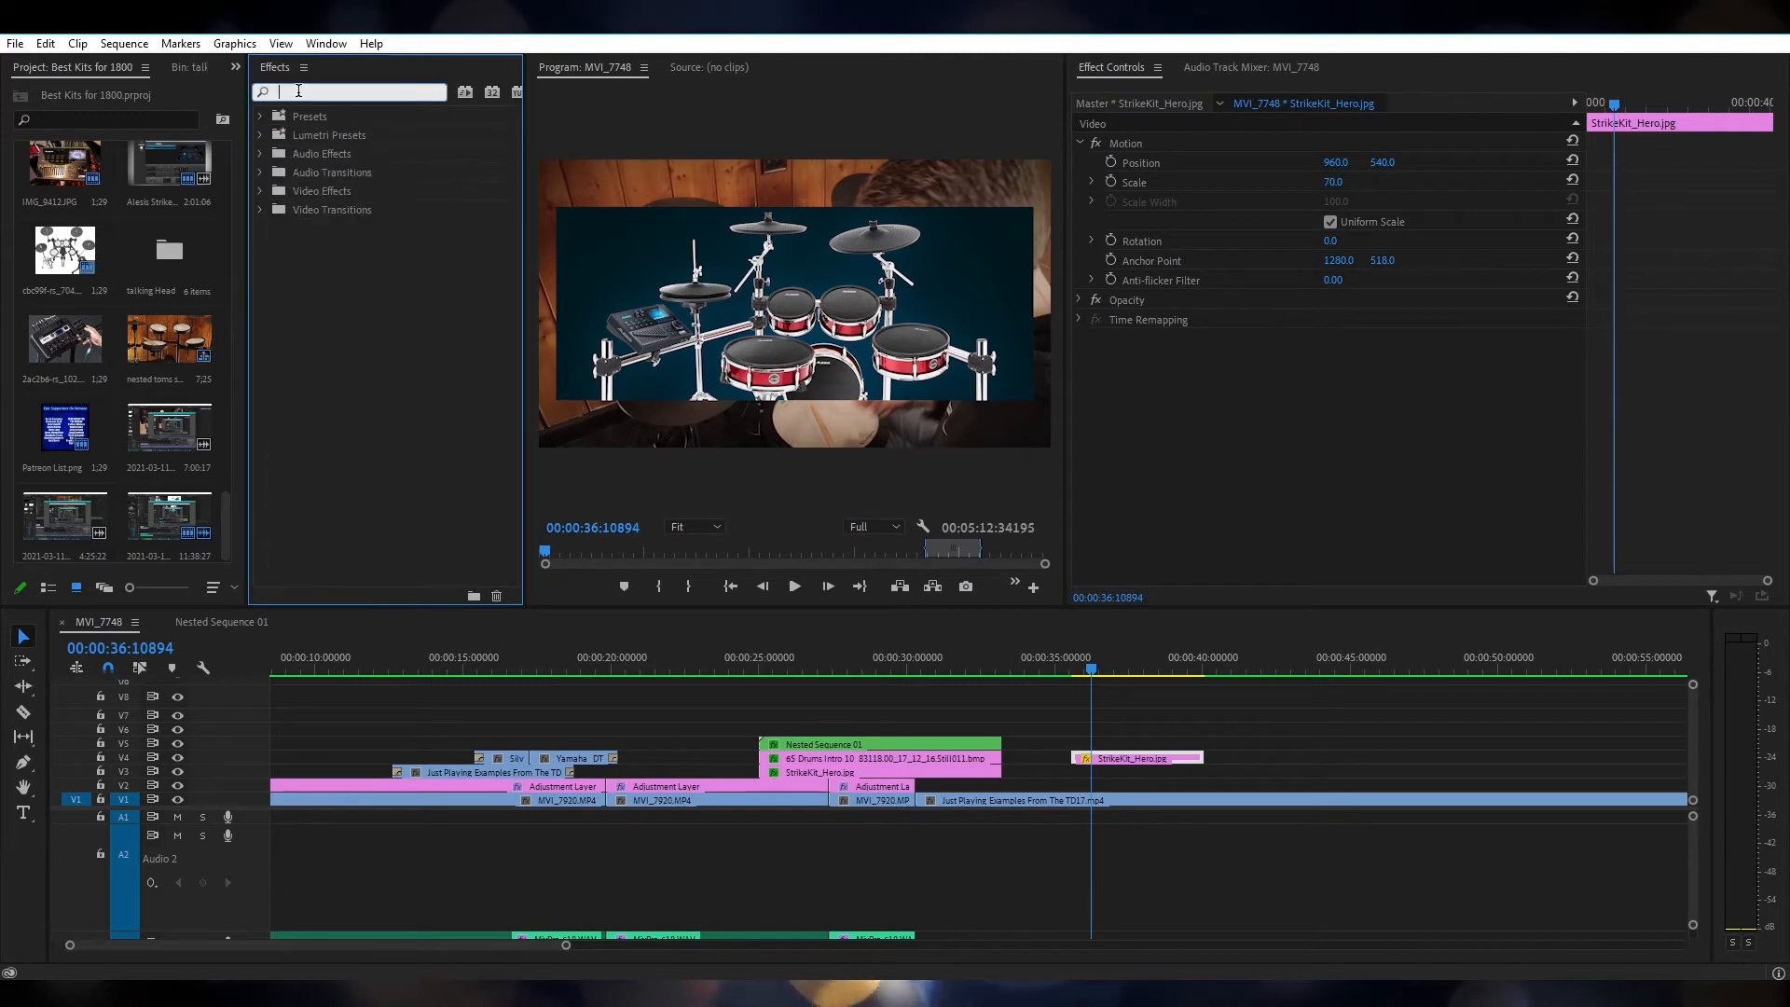
text(drop)
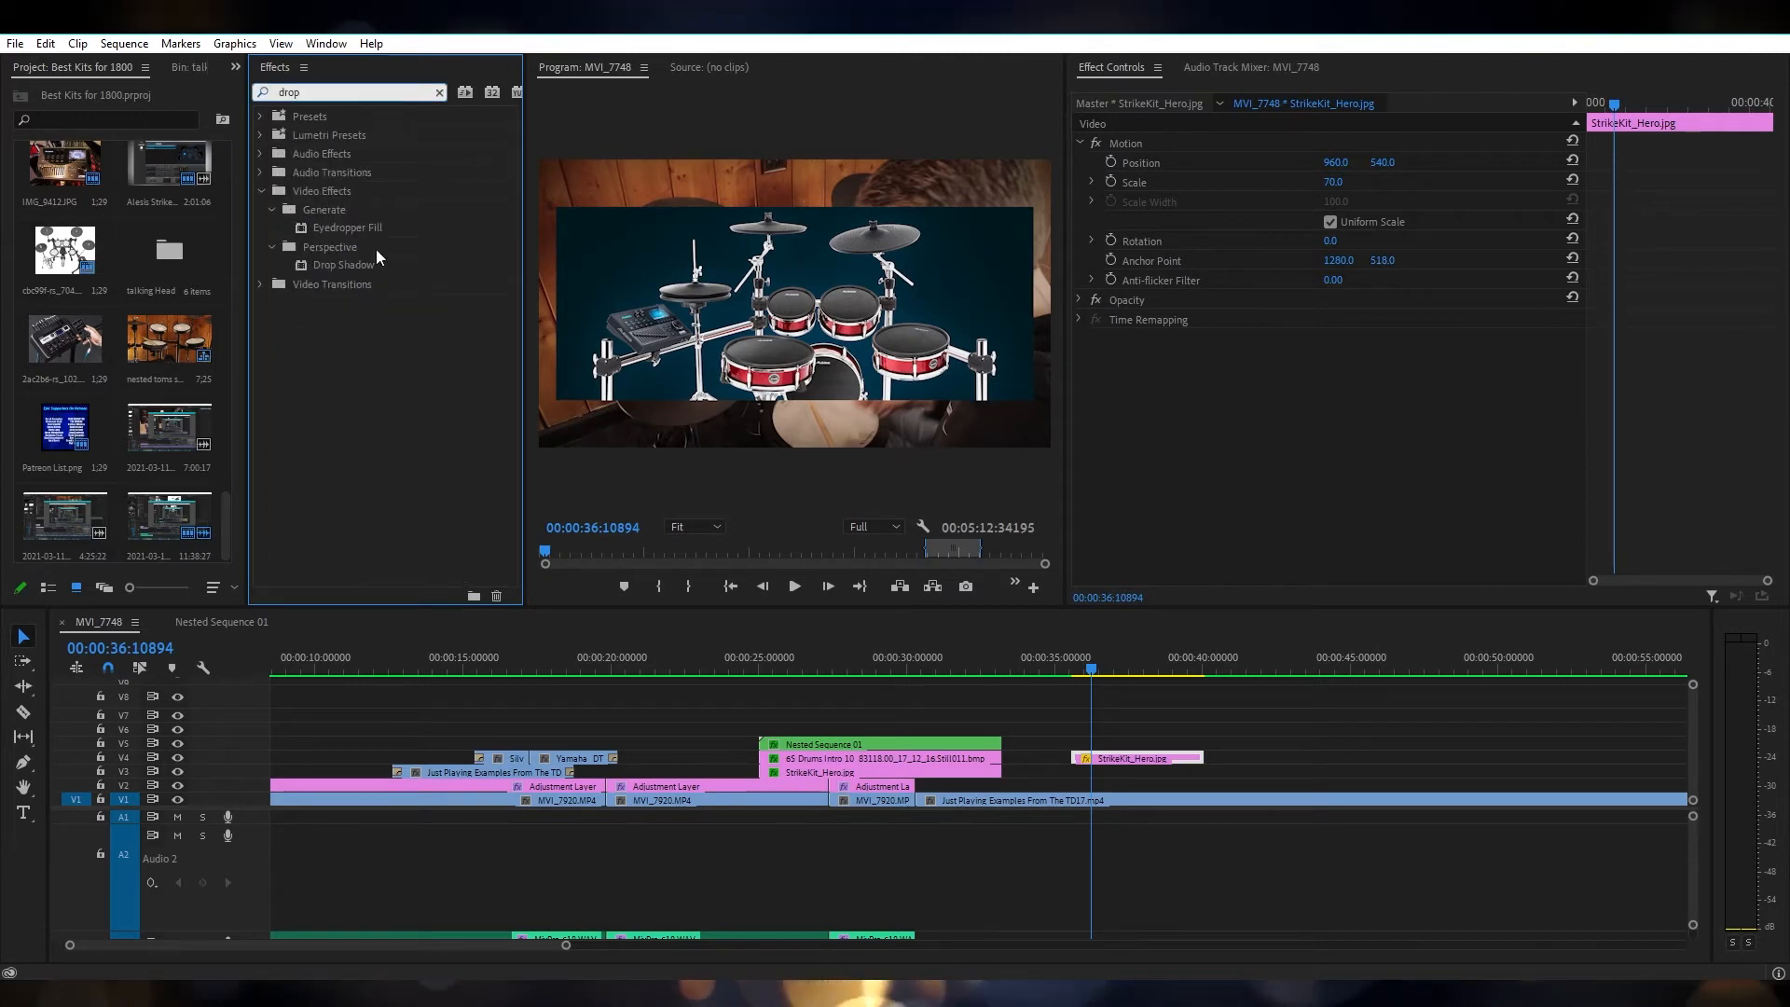
drag(343, 265, 839, 410)
drag(1139, 750, 1144, 756)
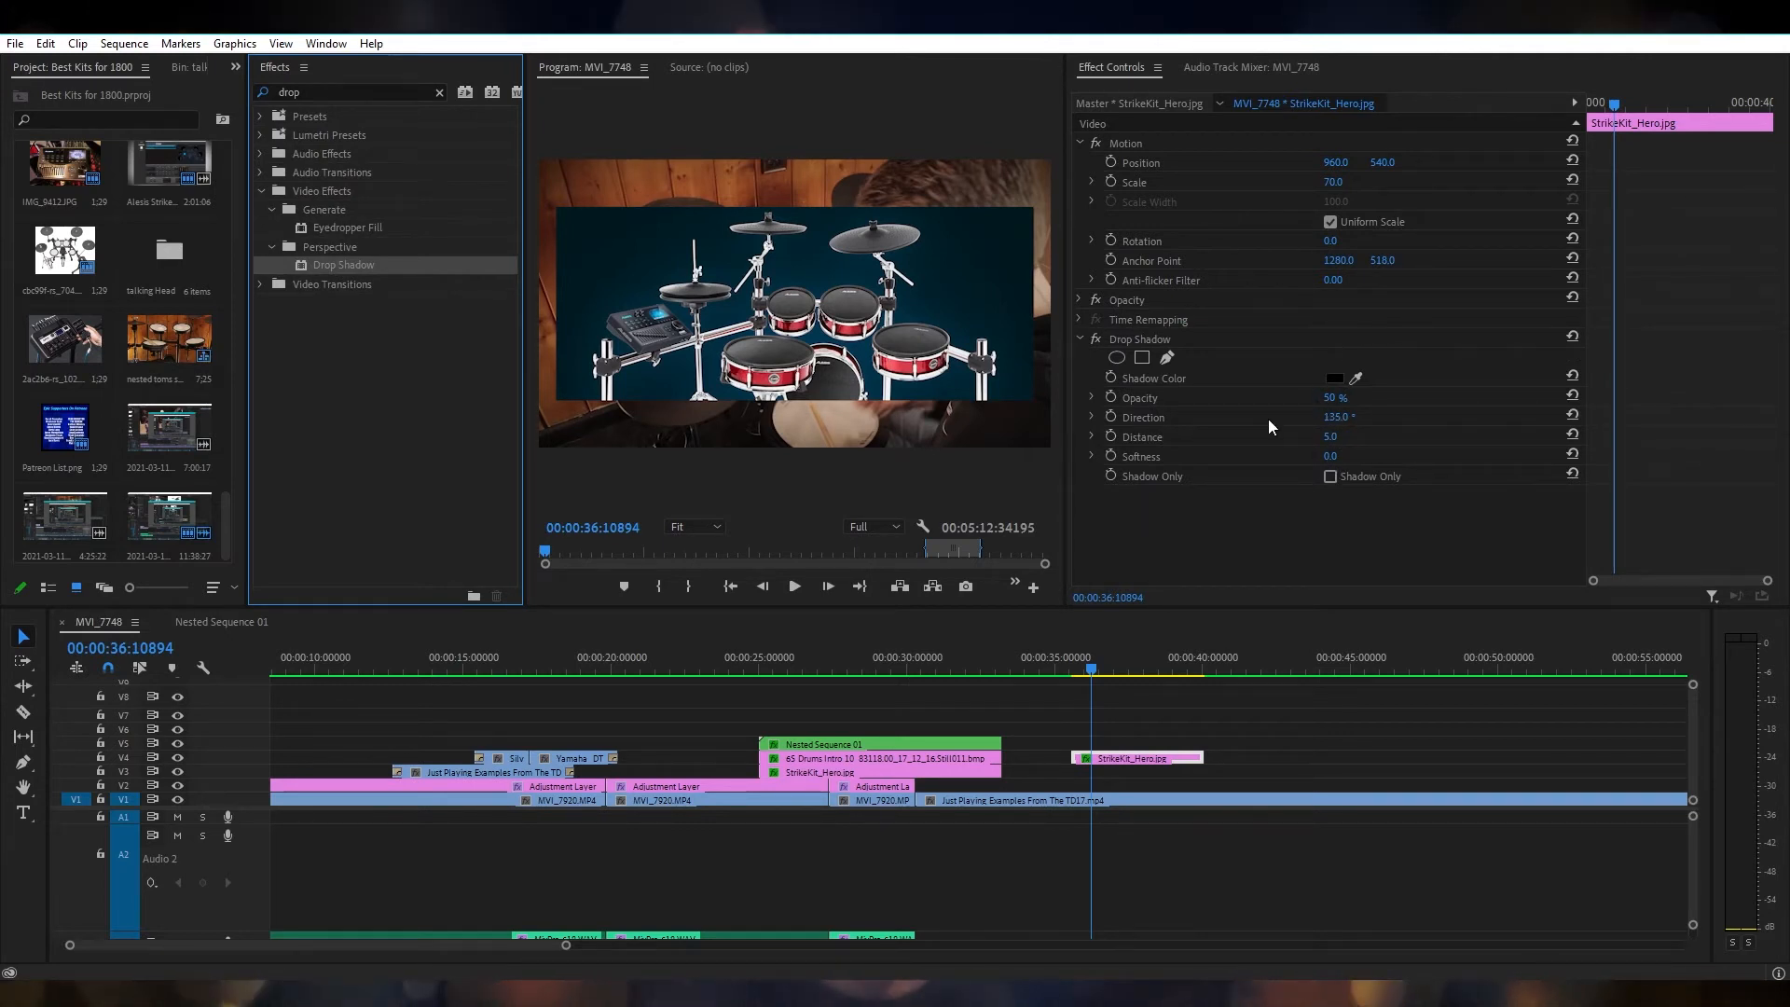
right_click(1249, 341)
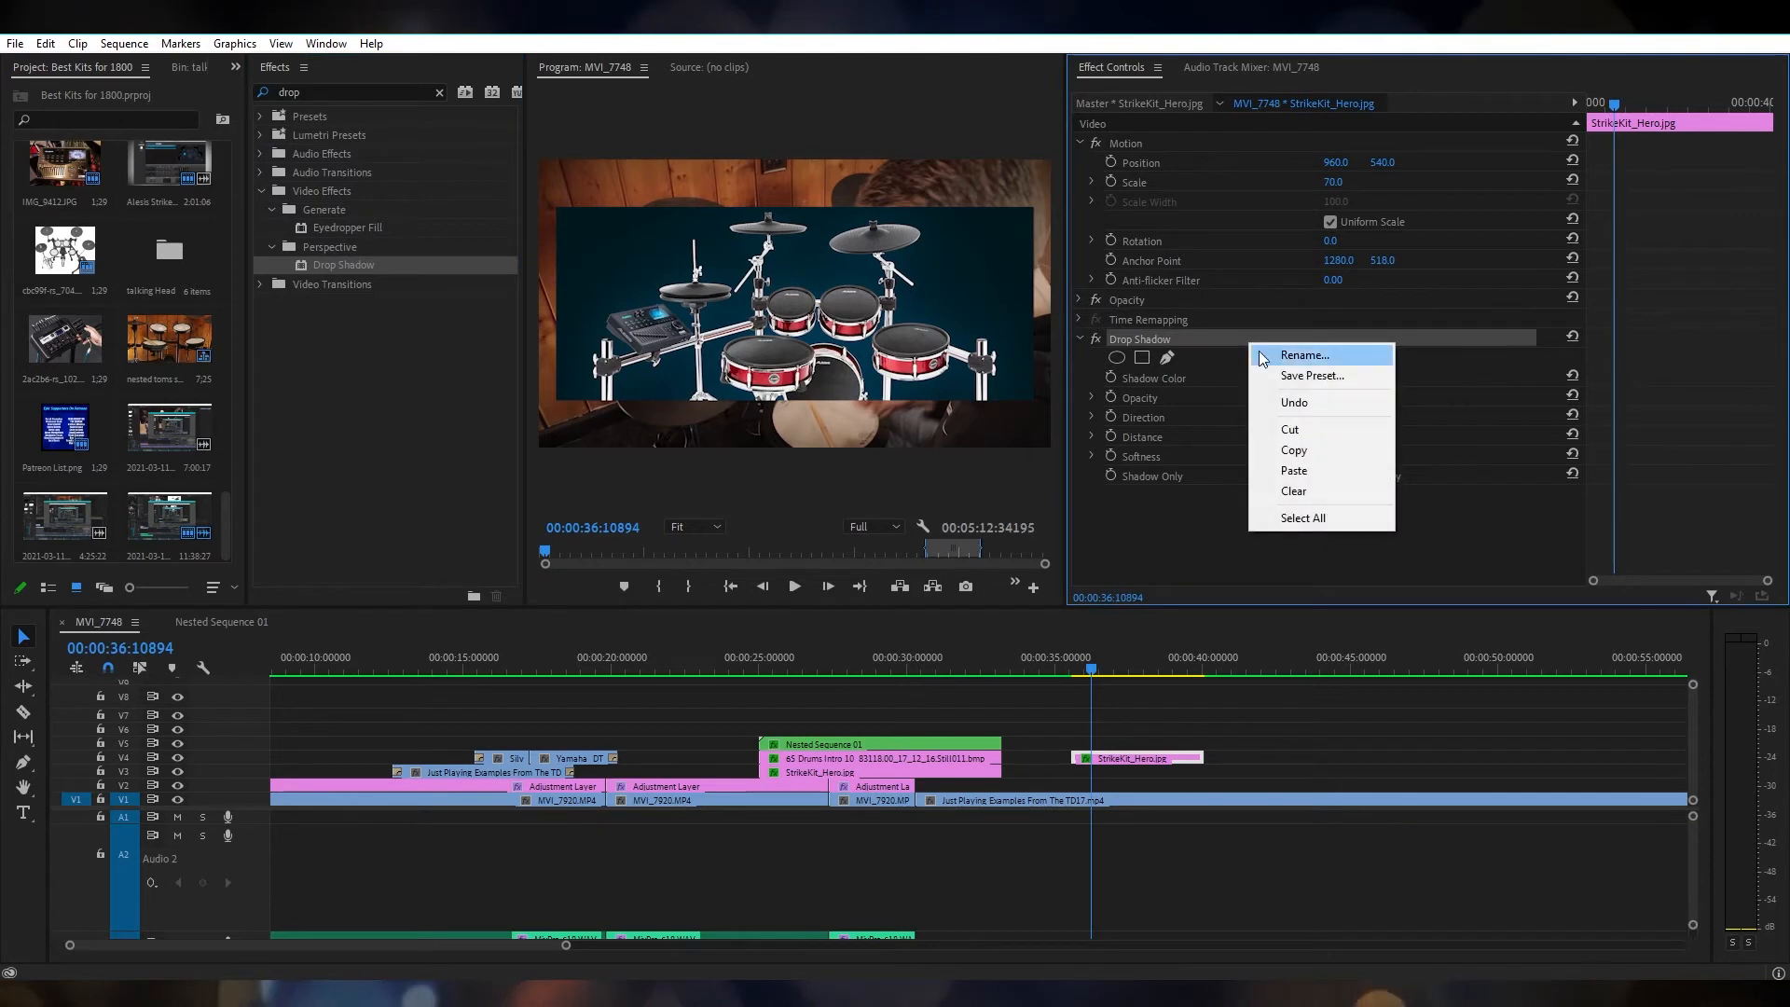
click(1289, 429)
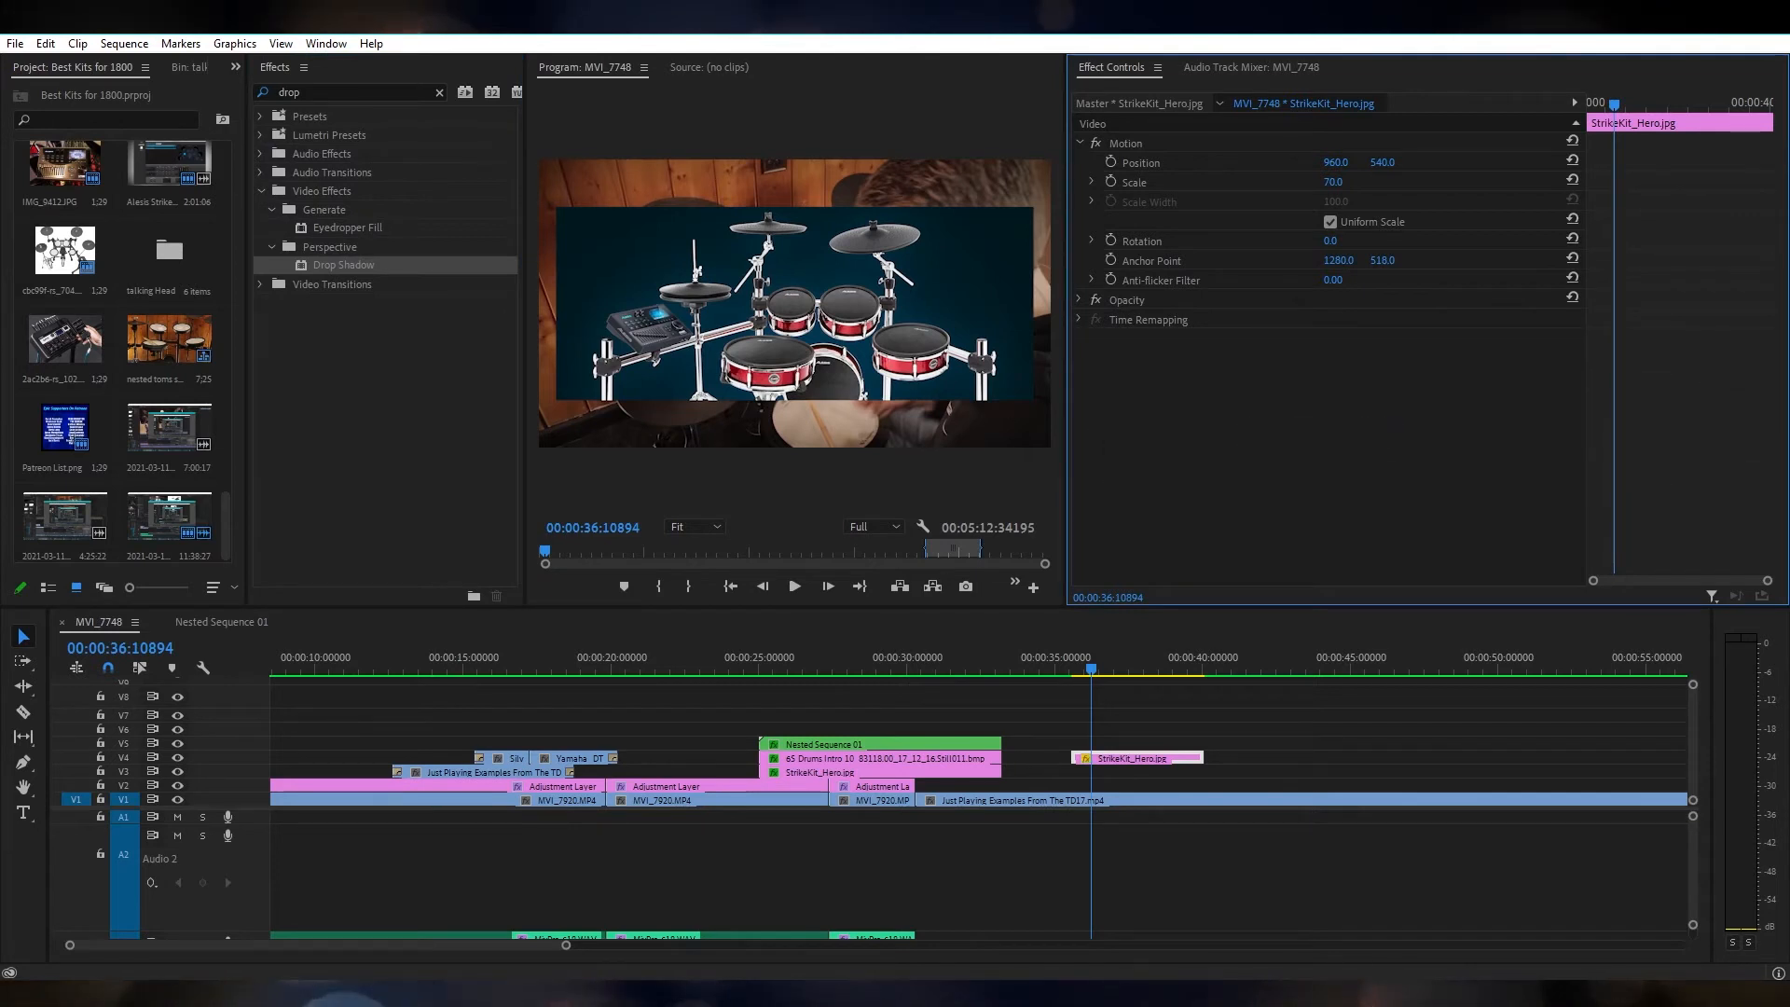
Step: Clear the effects search and apply the Photo Shadow 2 preset to the StrikeKit_Hero.jpg clip on V4
click(440, 94)
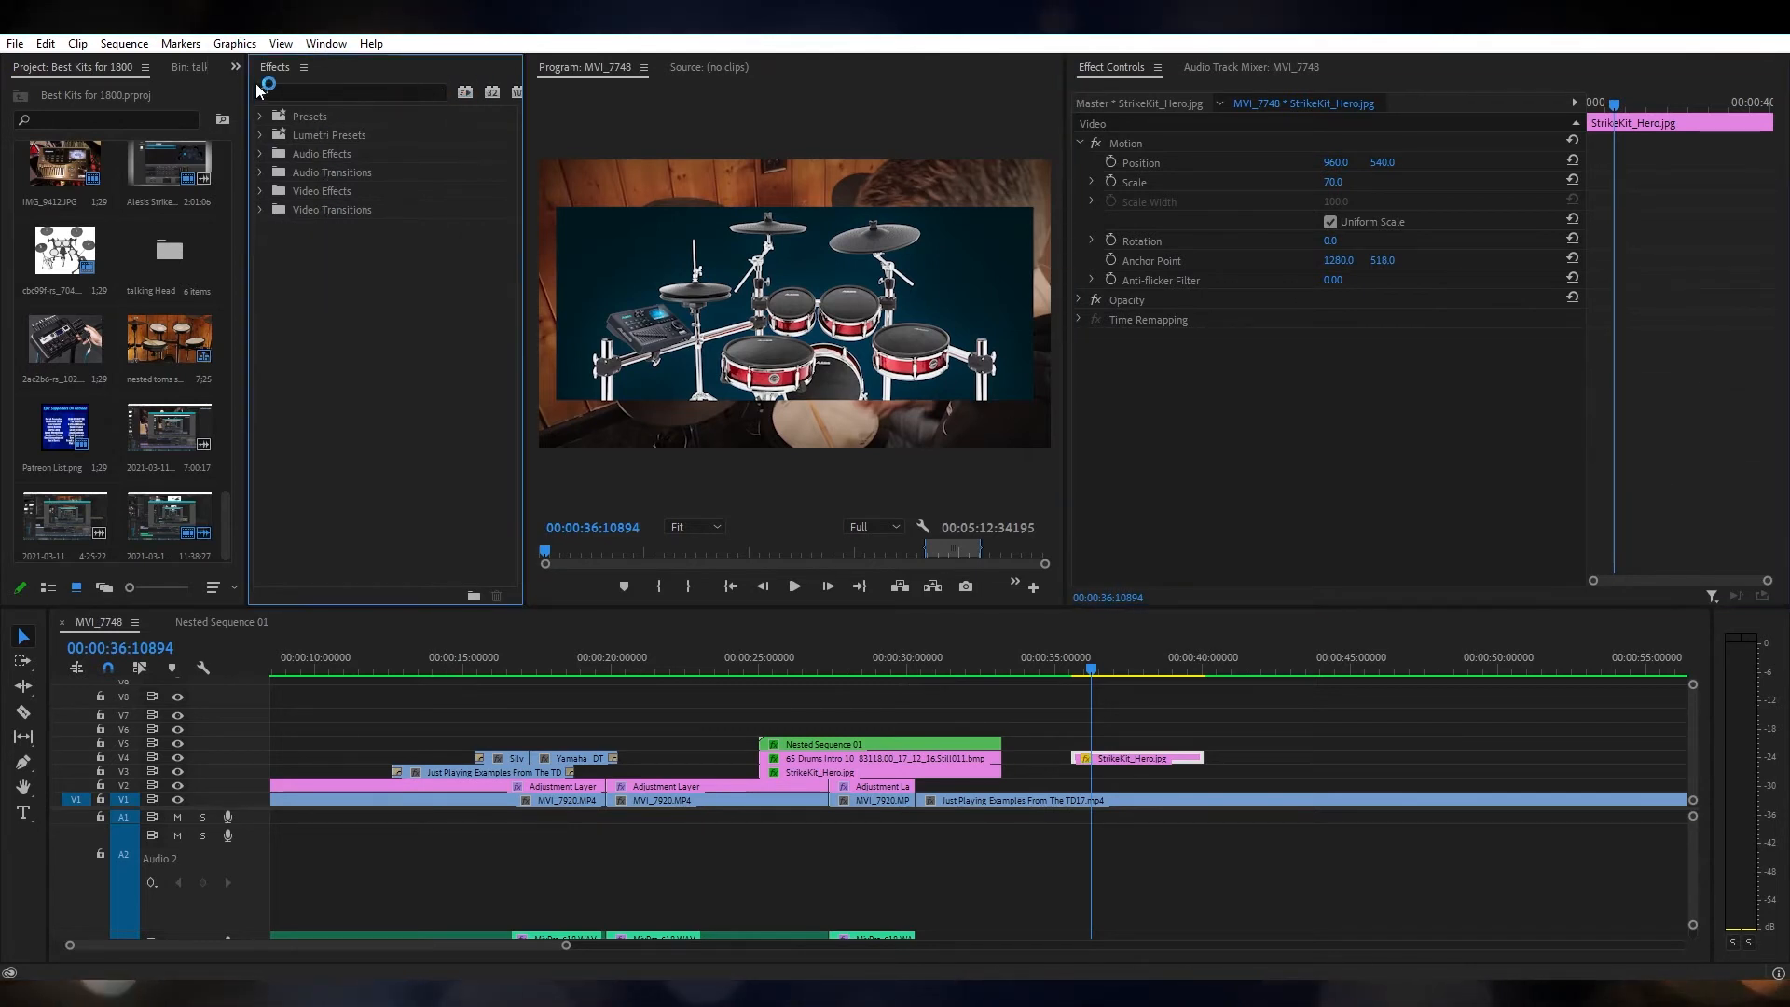
double_click(293, 117)
click(357, 268)
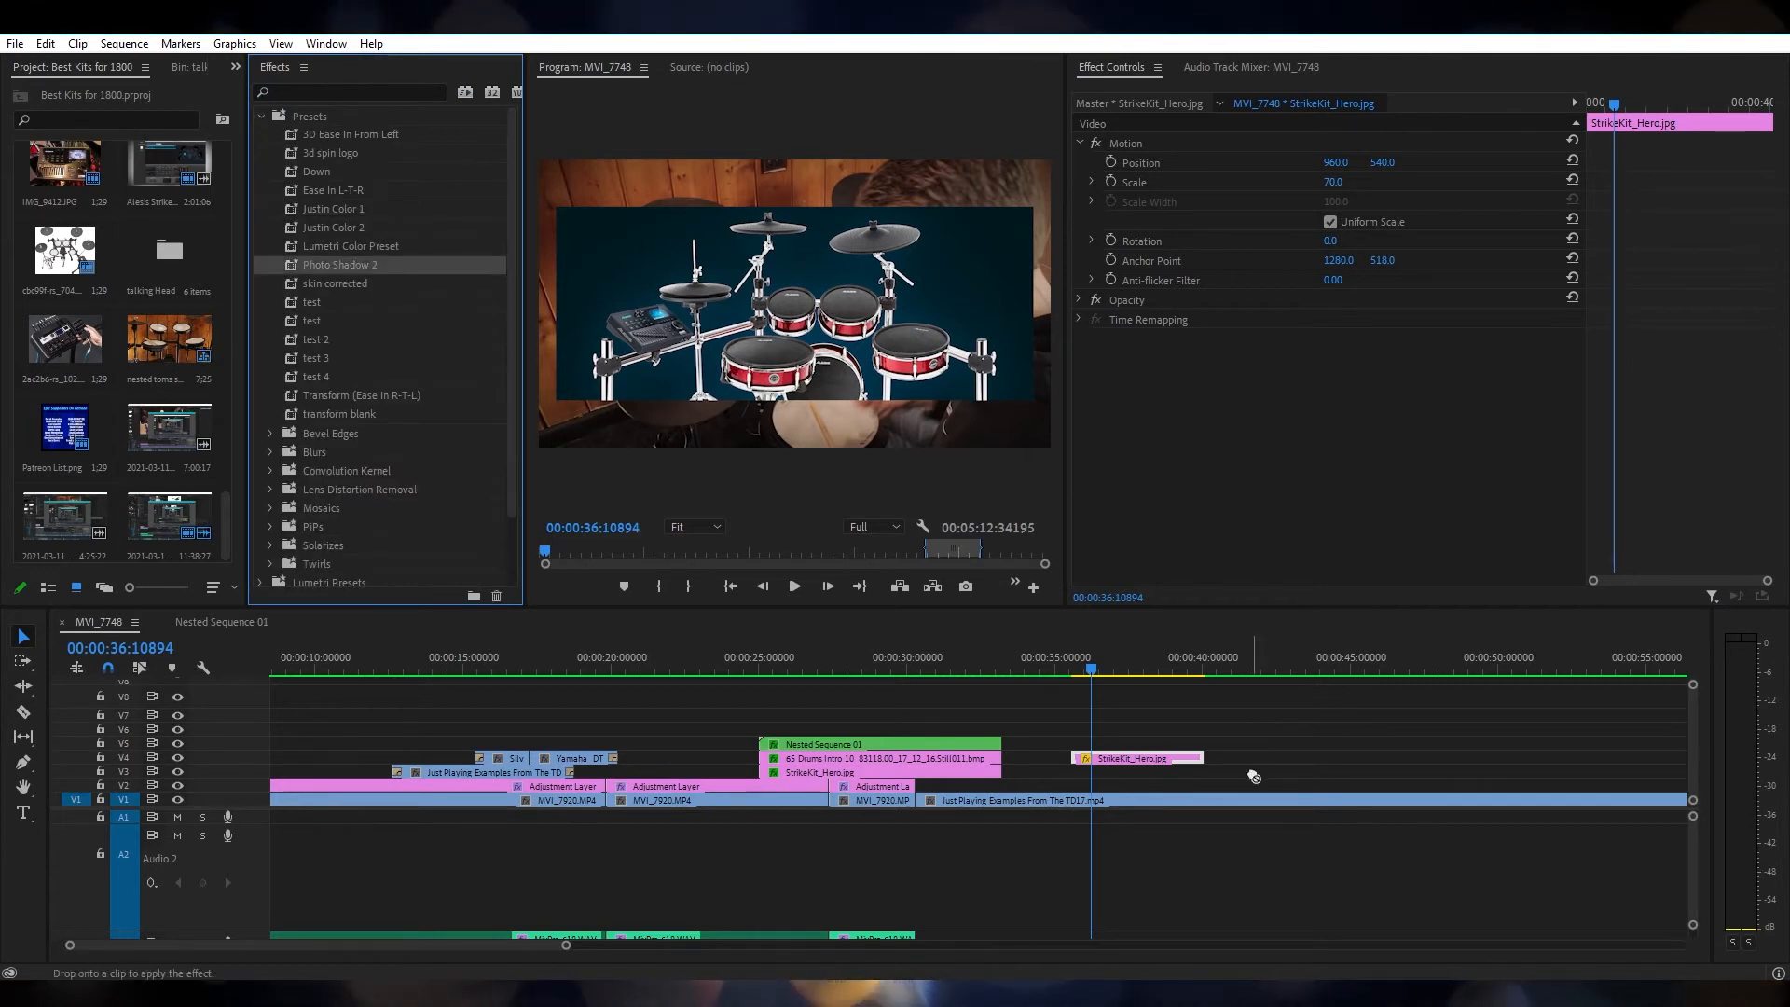
drag(1137, 760, 1137, 760)
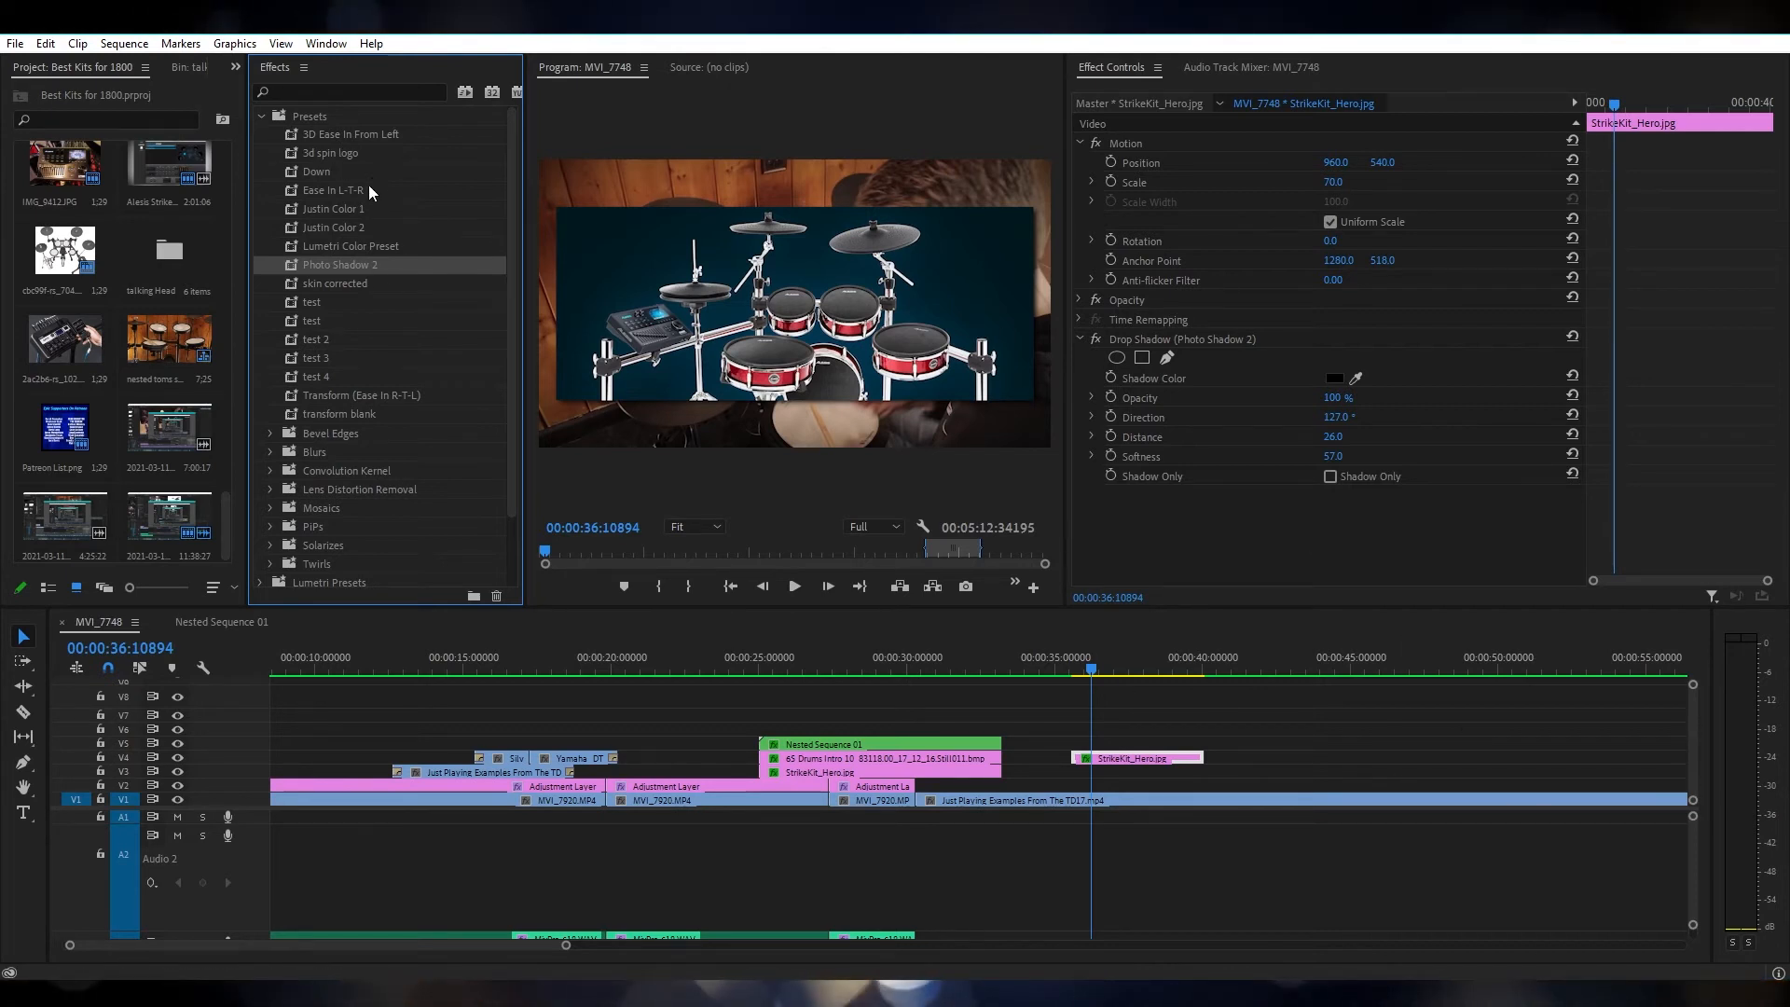
Step: Apply the 3d spin logo preset to the StrikeKit_Hero.jpg clip and move its ending Swivel and Tilt keyframes to about 00:00:37, previewing the spin
click(345, 158)
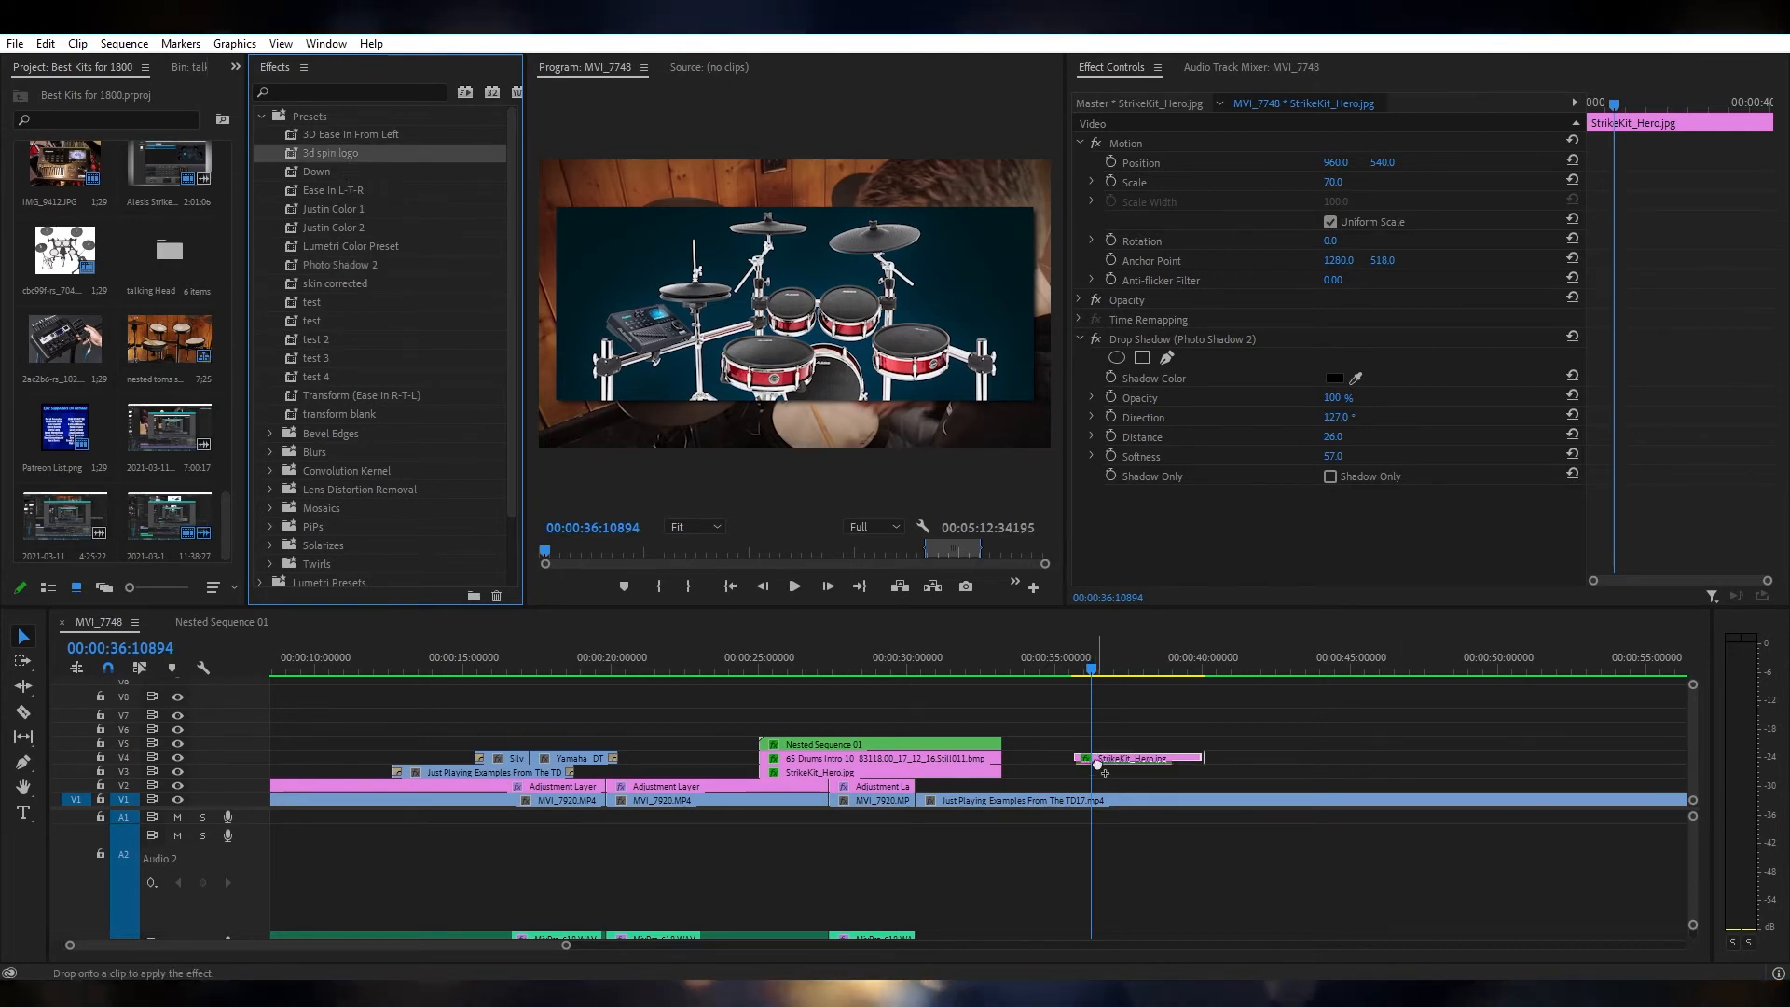
drag(1100, 759, 1118, 758)
scroll(1682, 421, down, 5)
click(1728, 423)
drag(1728, 423, 1725, 495)
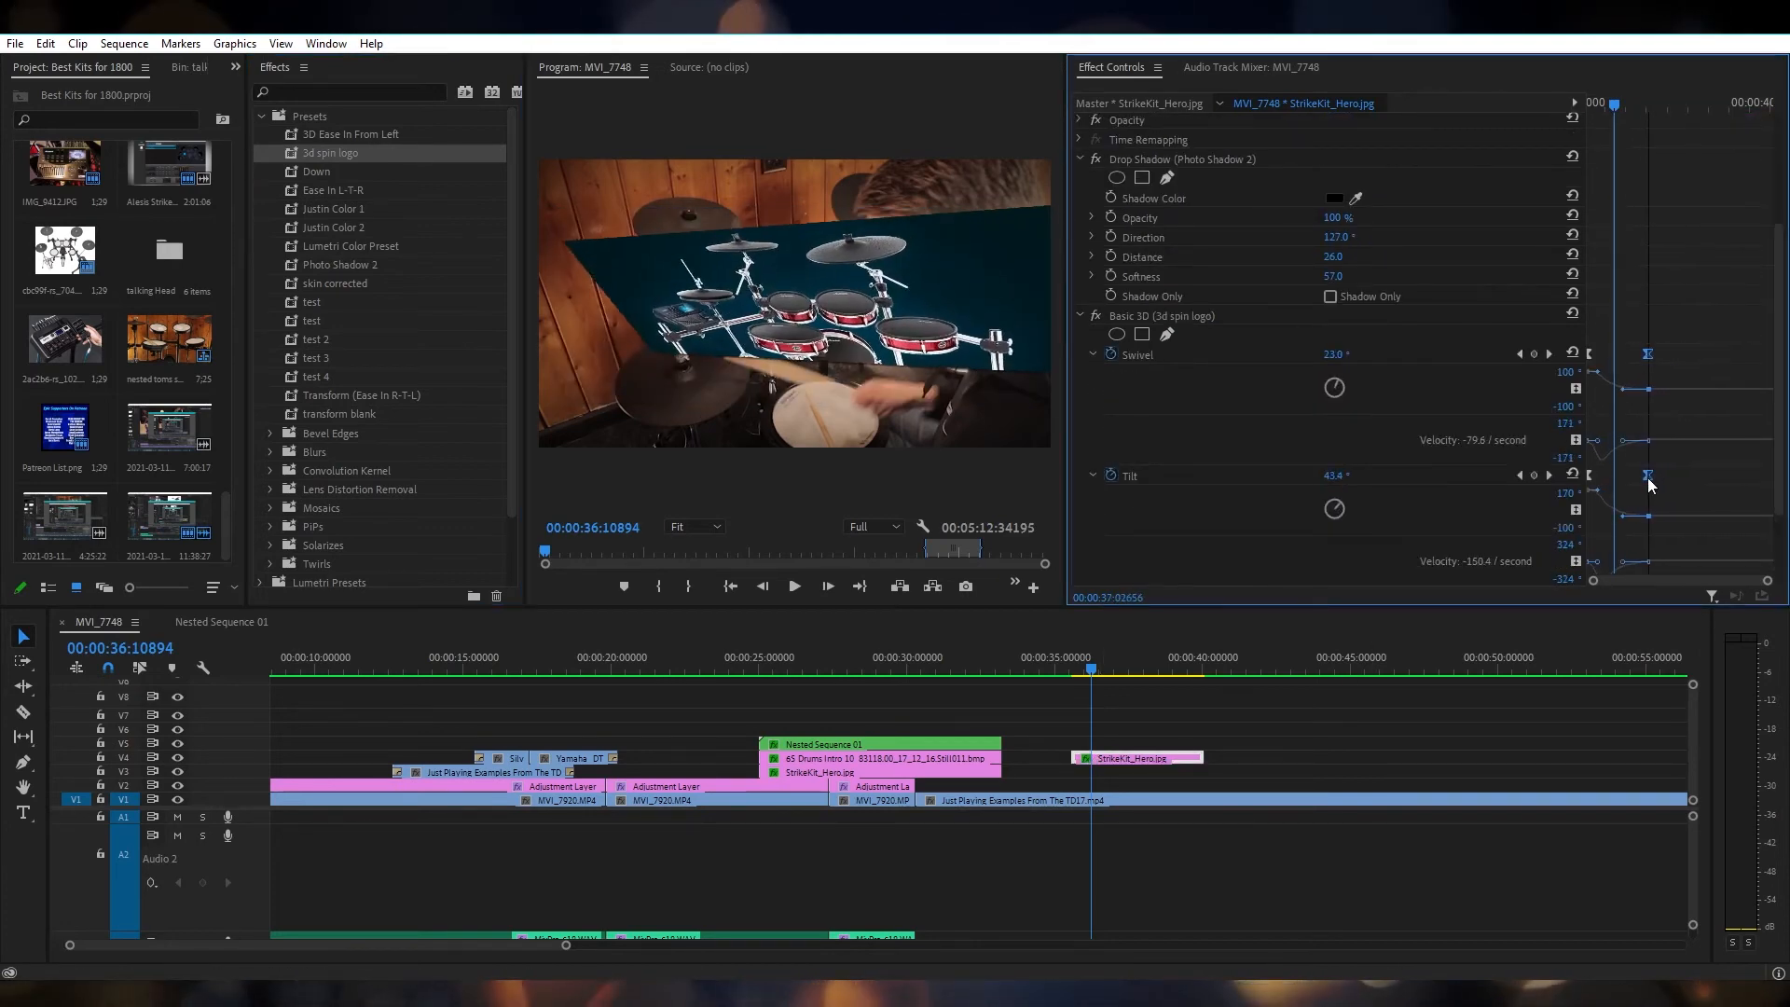
click(1071, 667)
key(space)
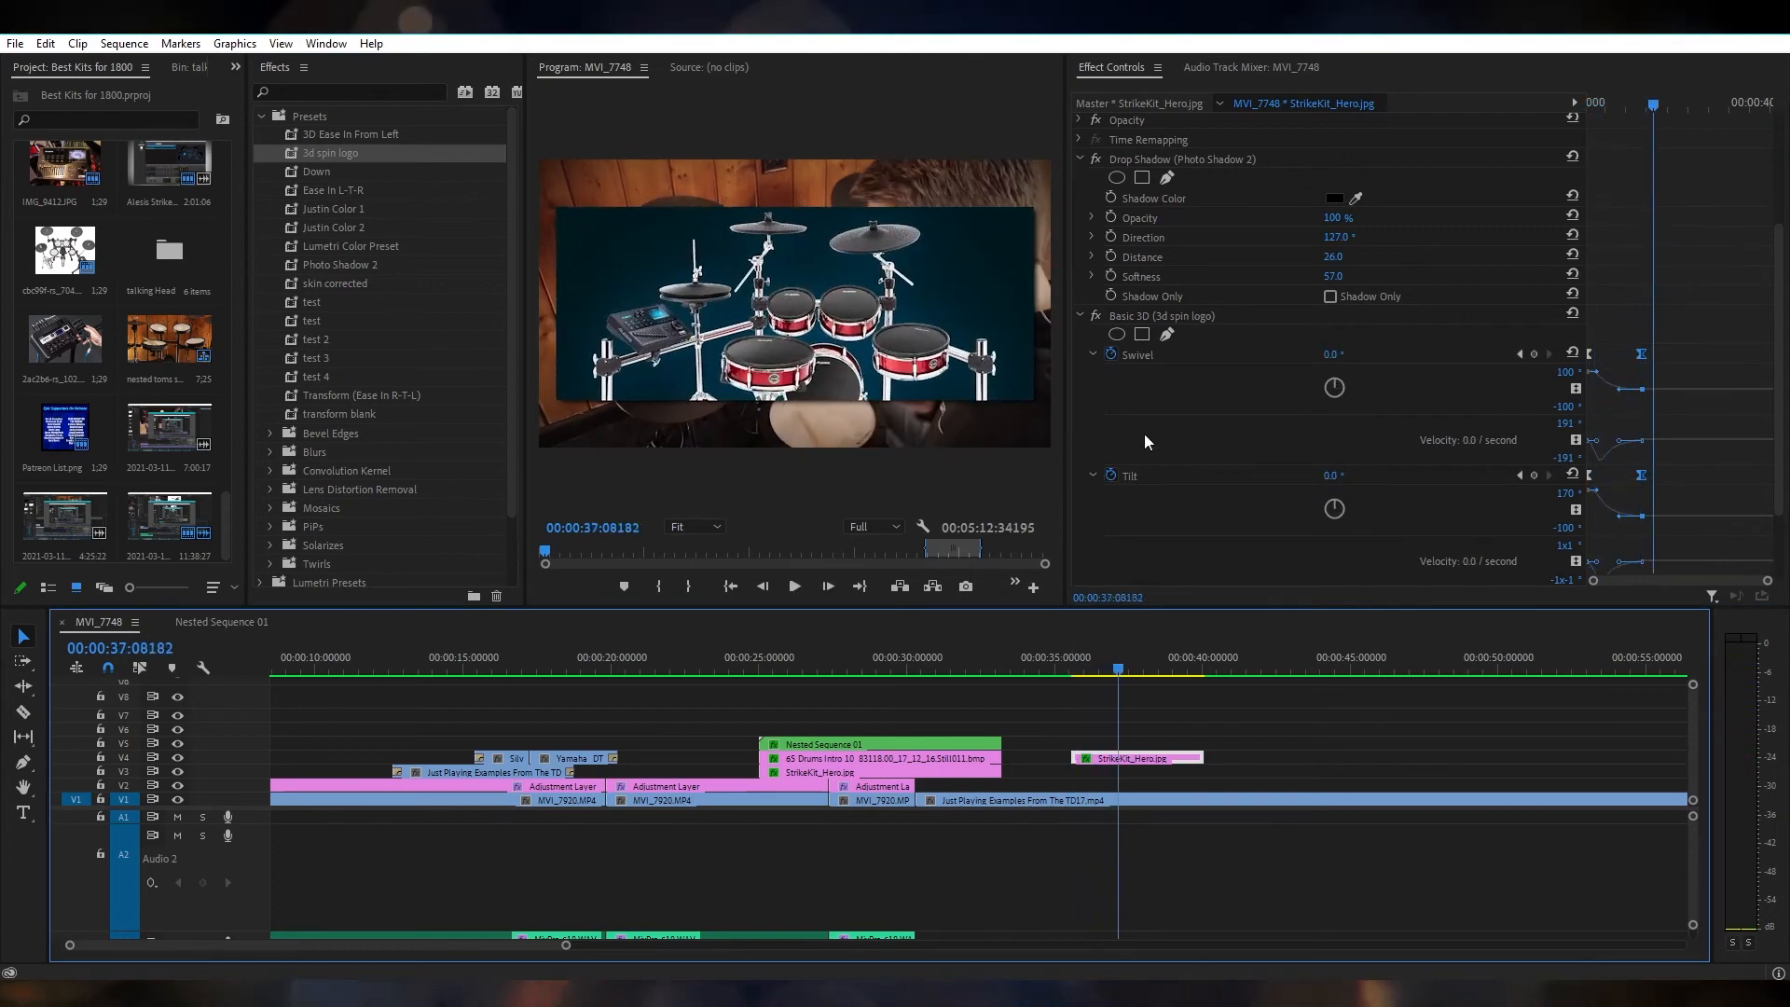
Step: Reorder the StrikeKit_Hero.jpg clip's effects so Basic 3D sits above Drop Shadow, and play back the spin from the clip's start
scroll(1165, 251, up, 2)
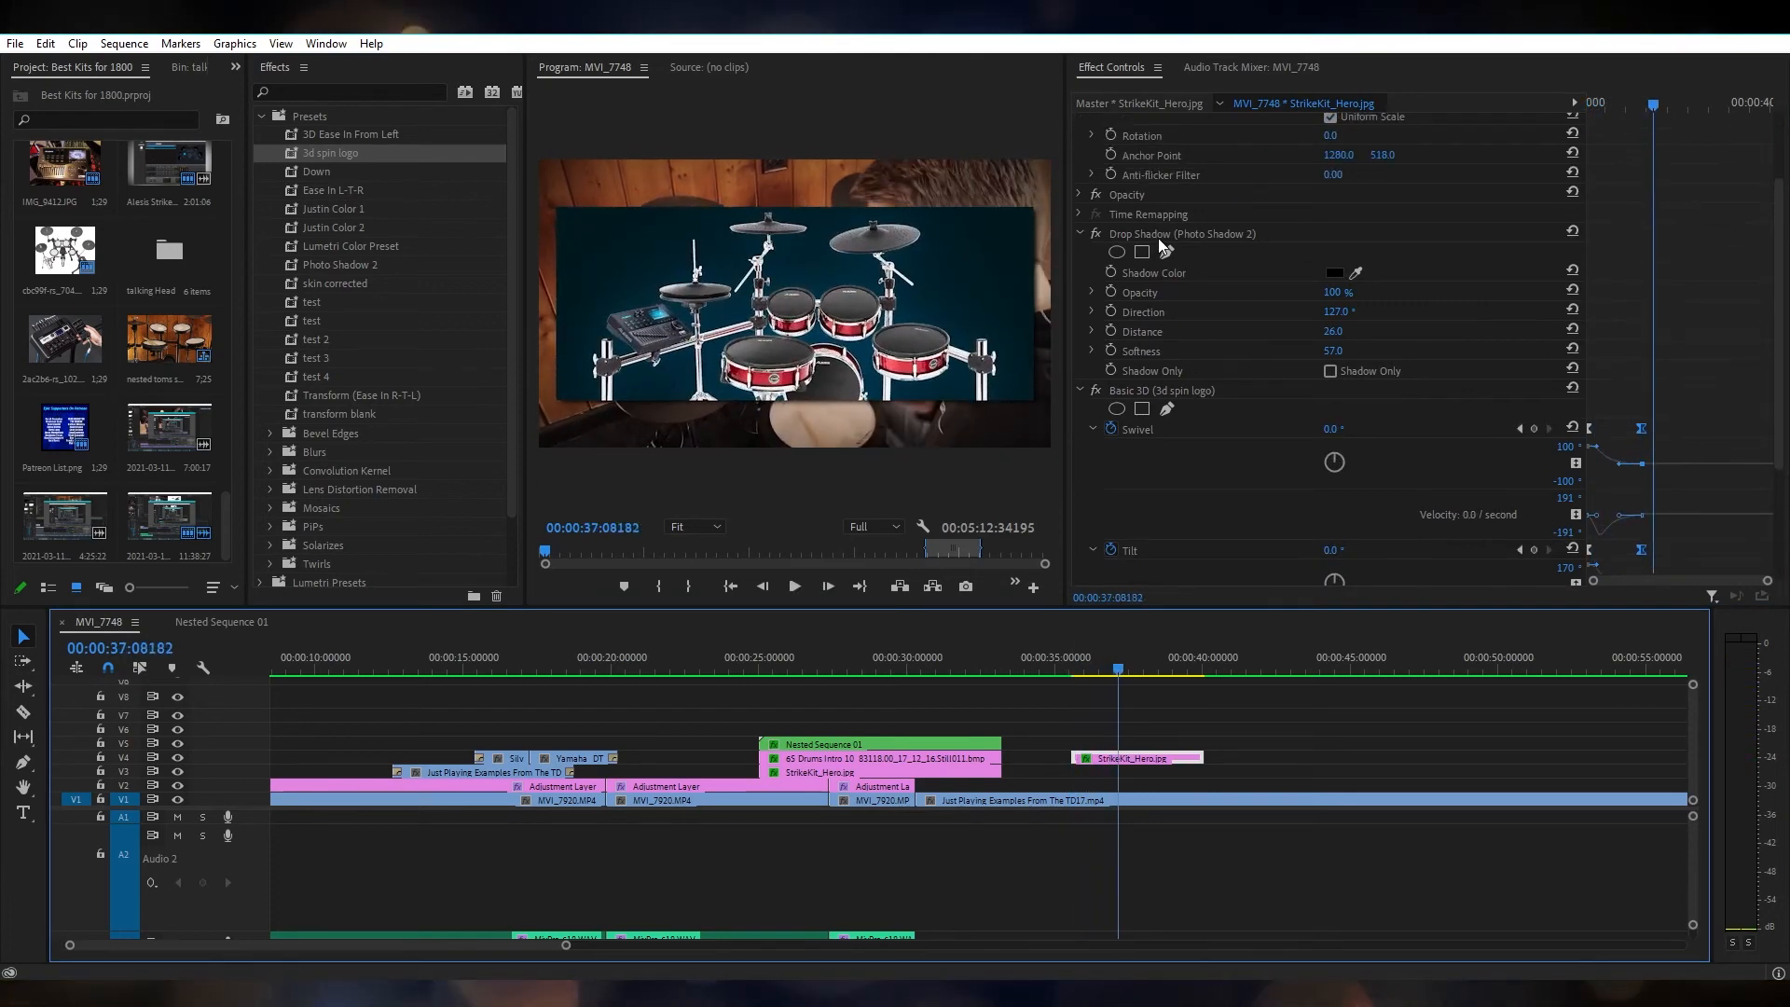
drag(1176, 387, 1129, 221)
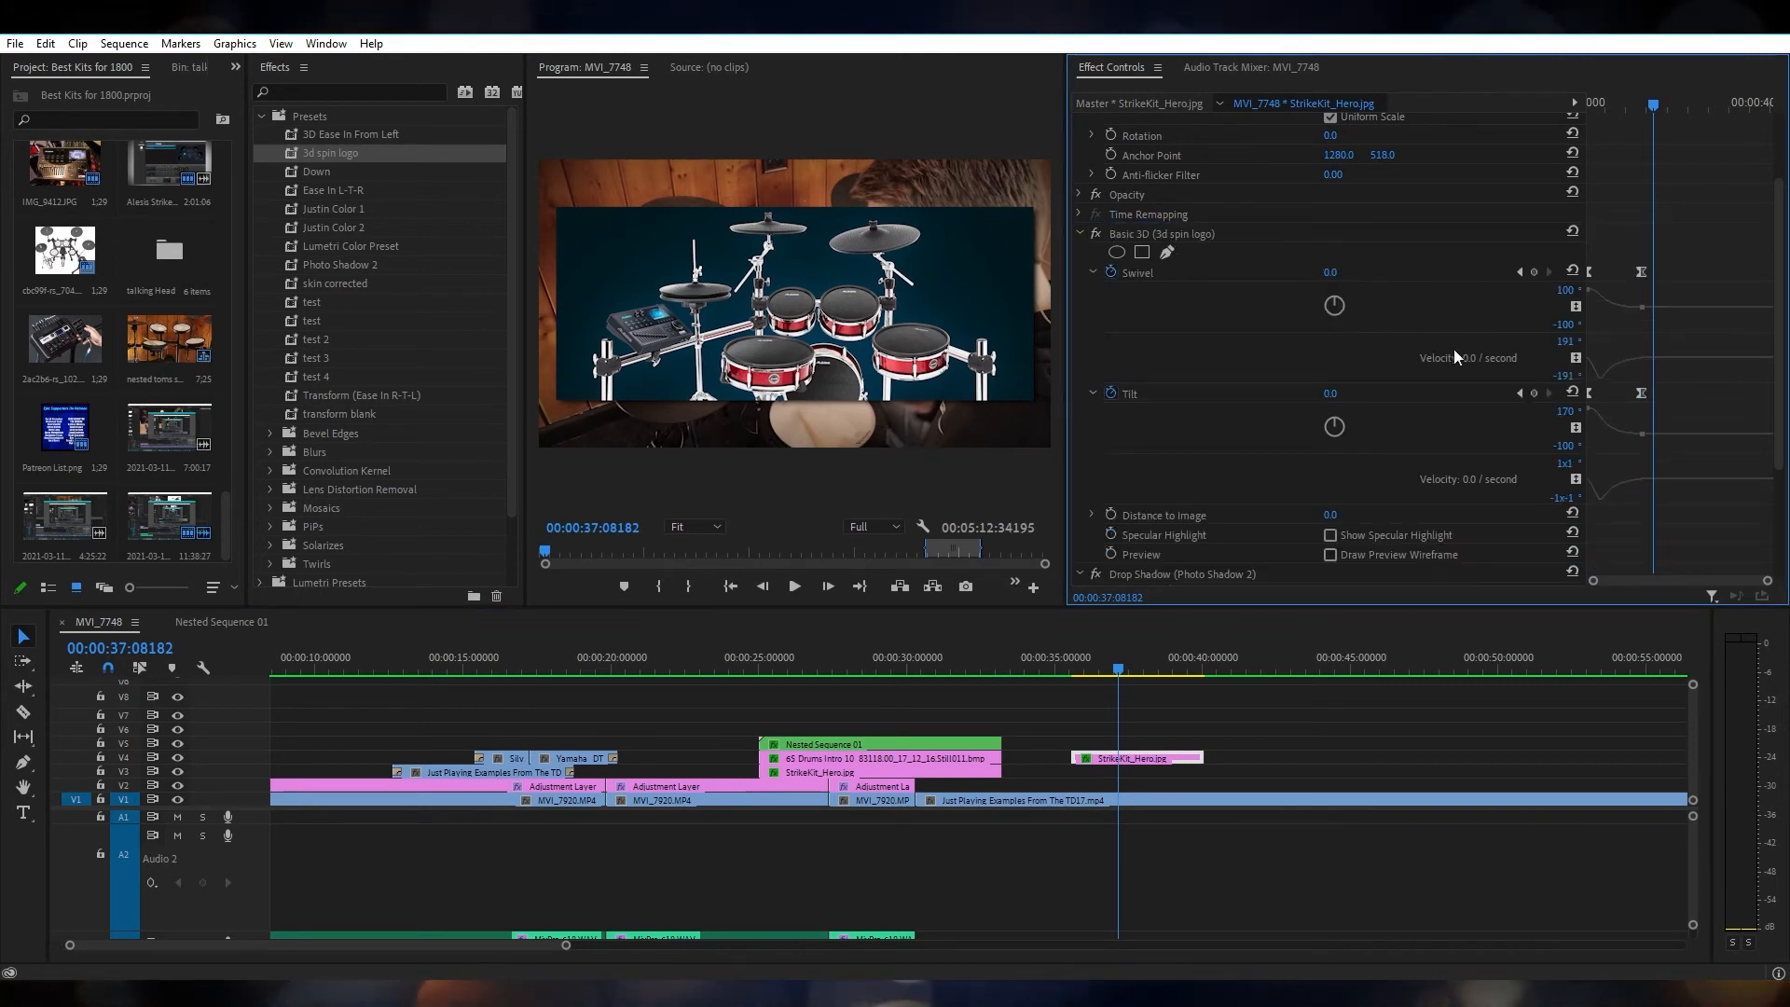
key(Up)
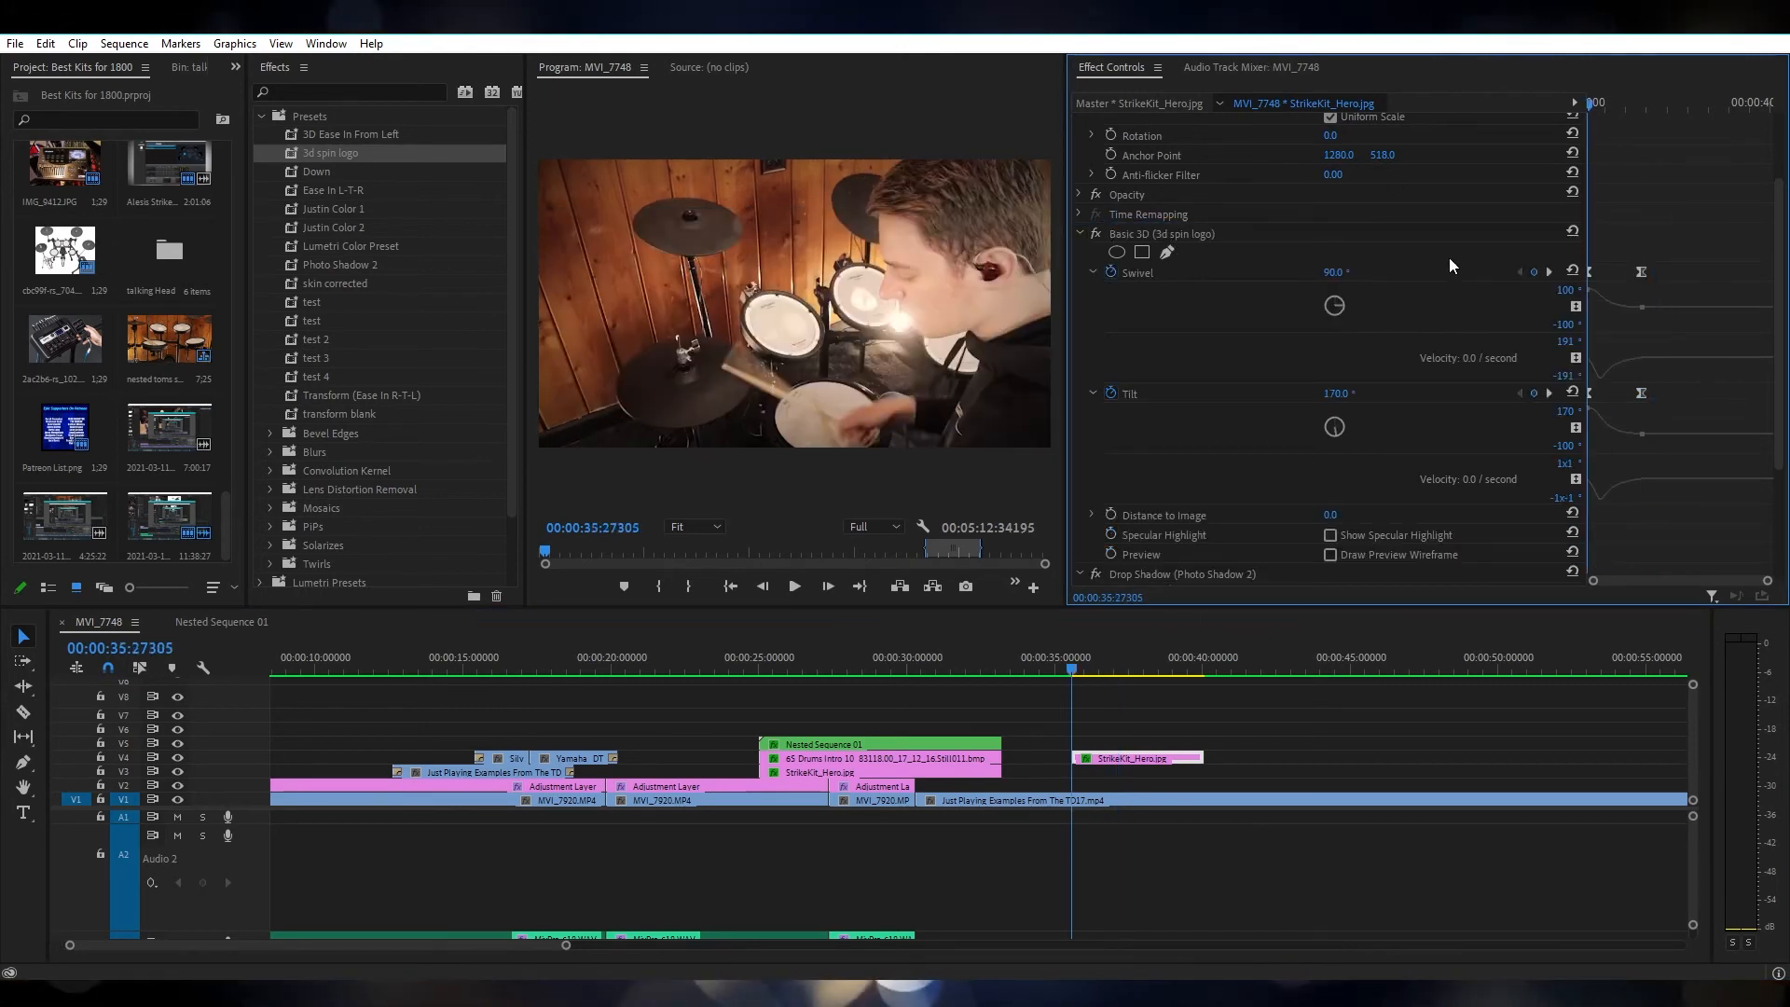
key(space)
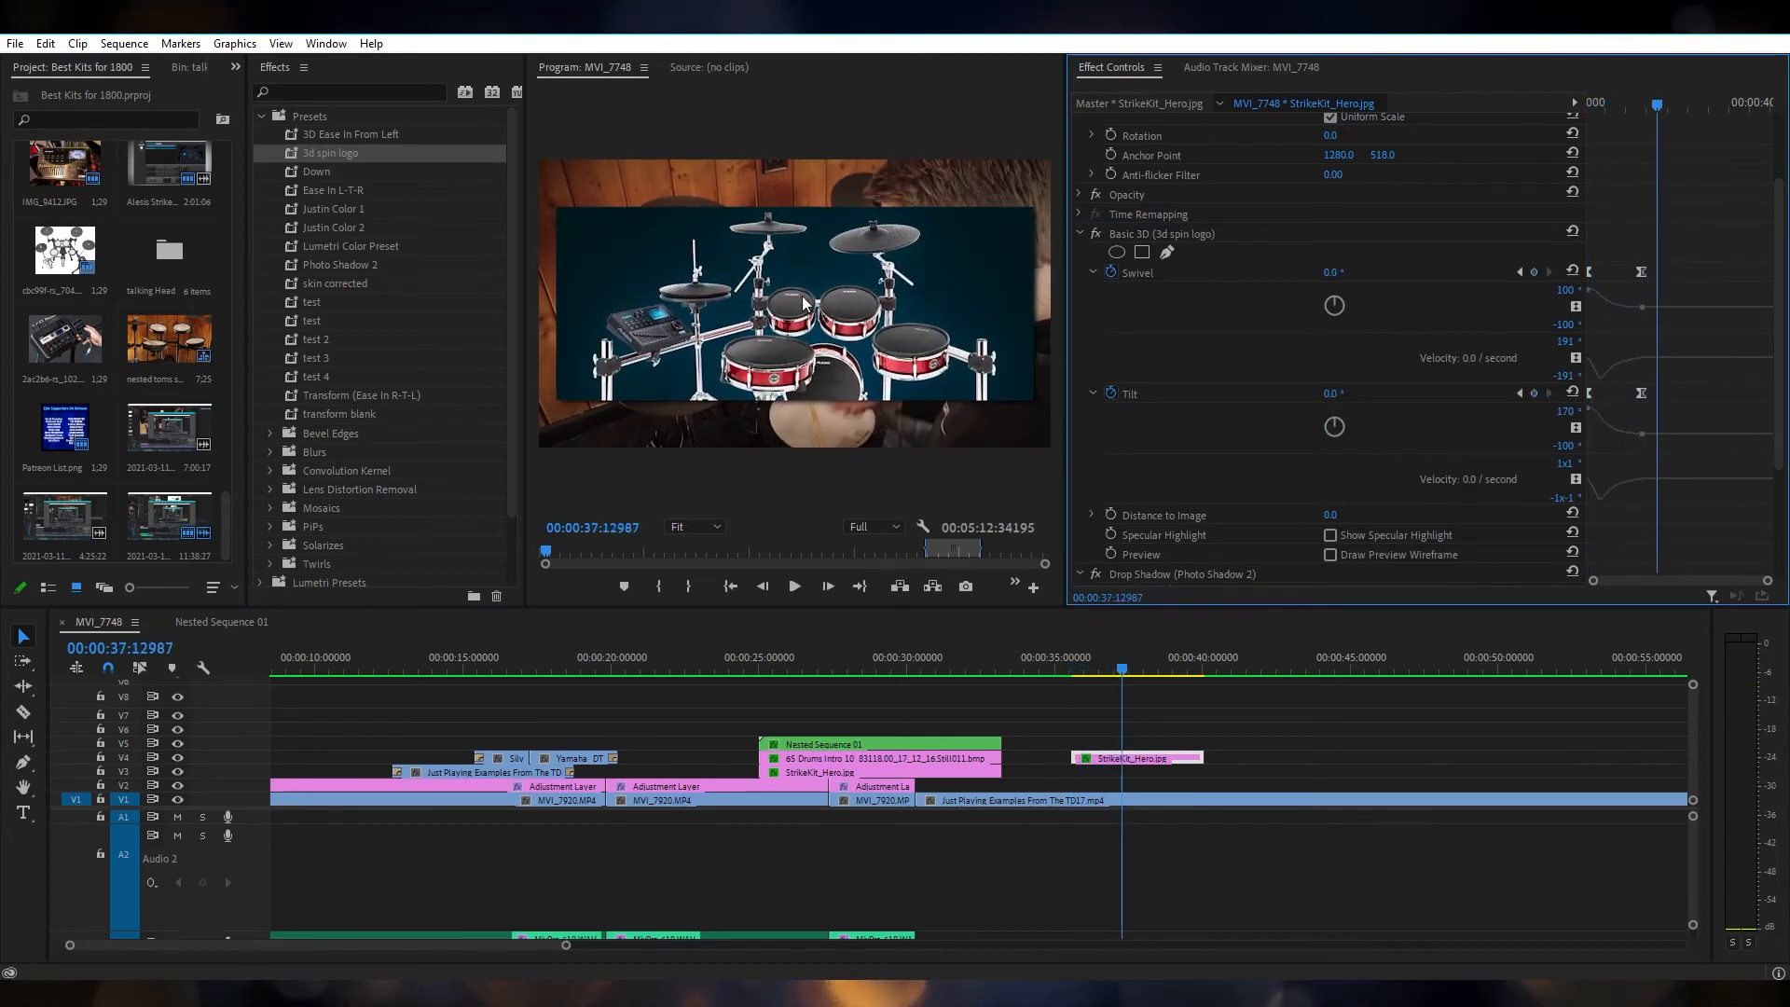
Step: Examine the Lumetri Color preset settings on the V2 adjustment layer at about 00:00:22
click(1049, 660)
drag(1048, 658, 684, 664)
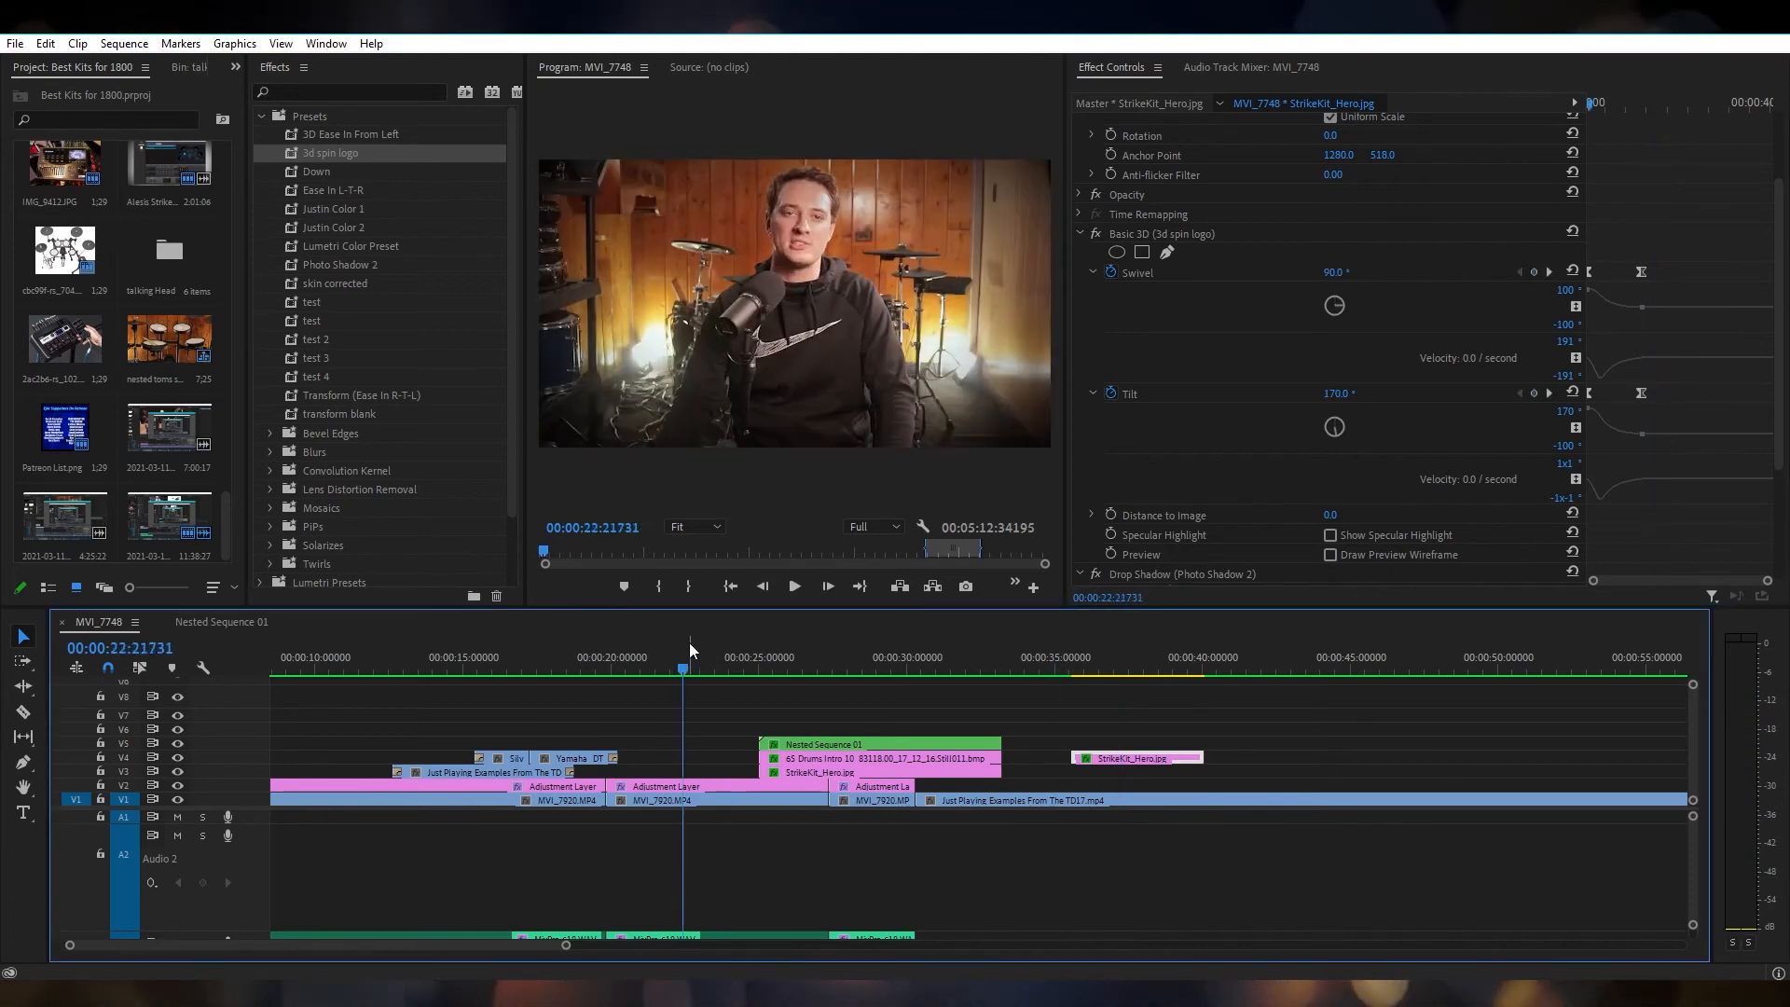
click(714, 785)
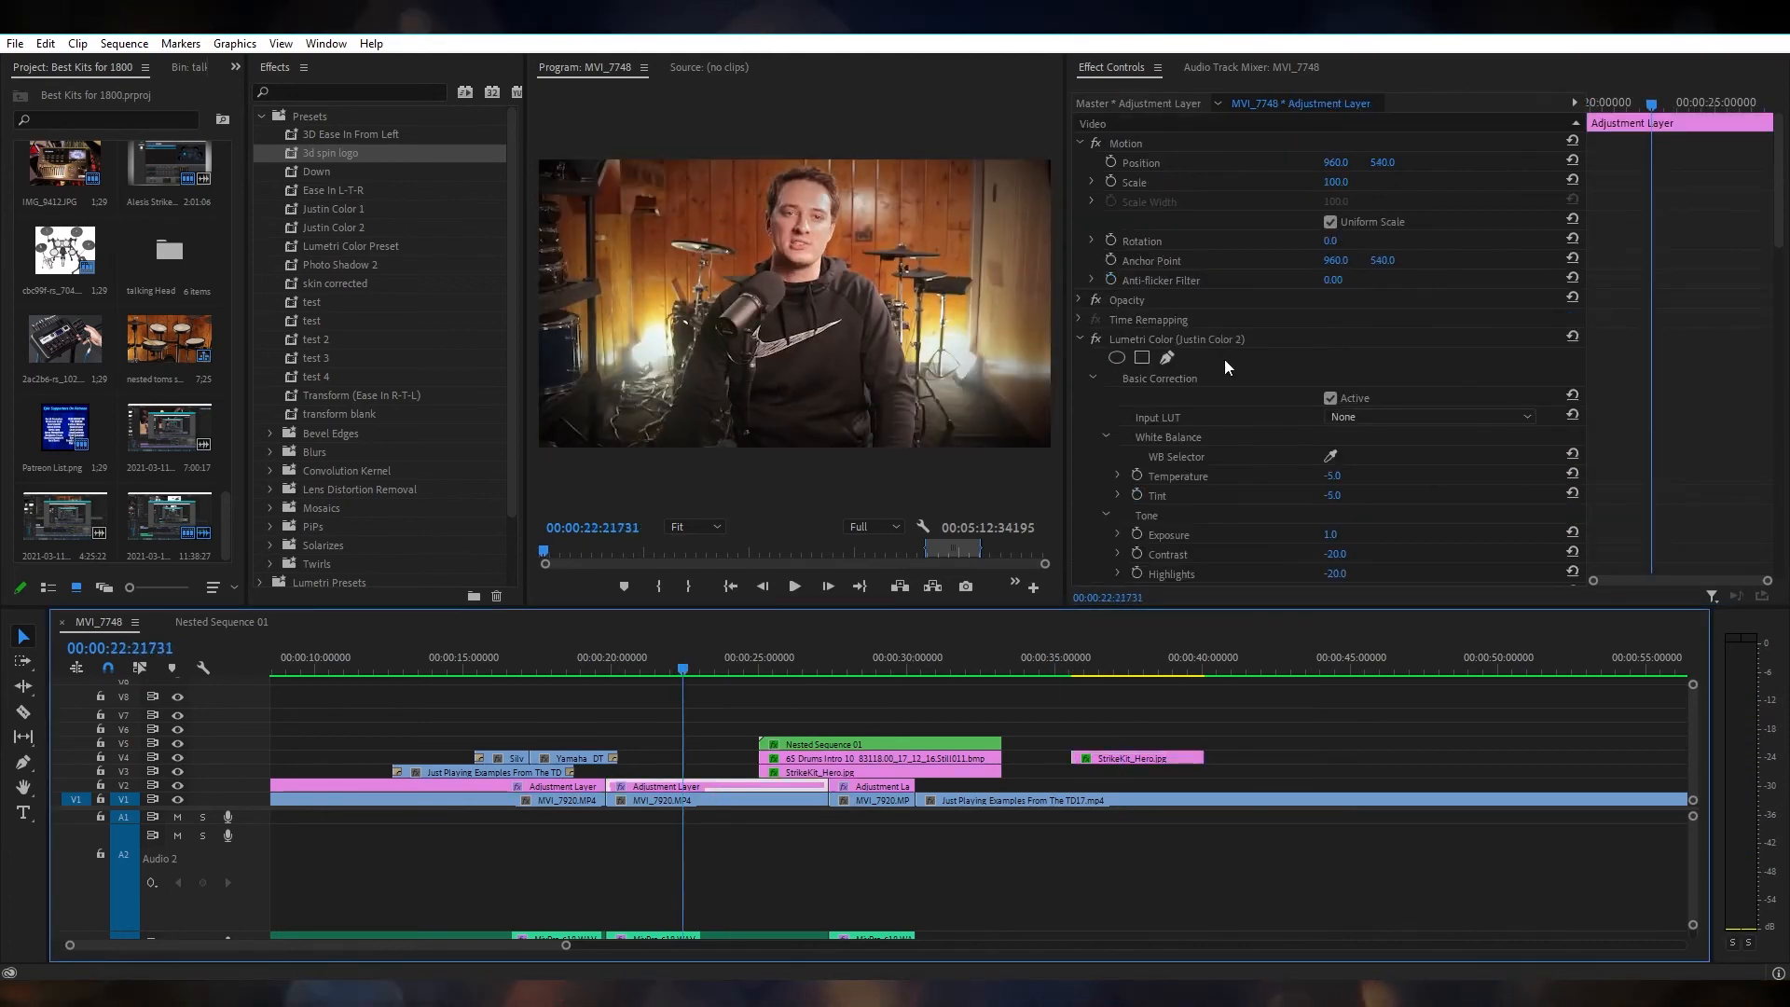
scroll(1277, 466, down, 3)
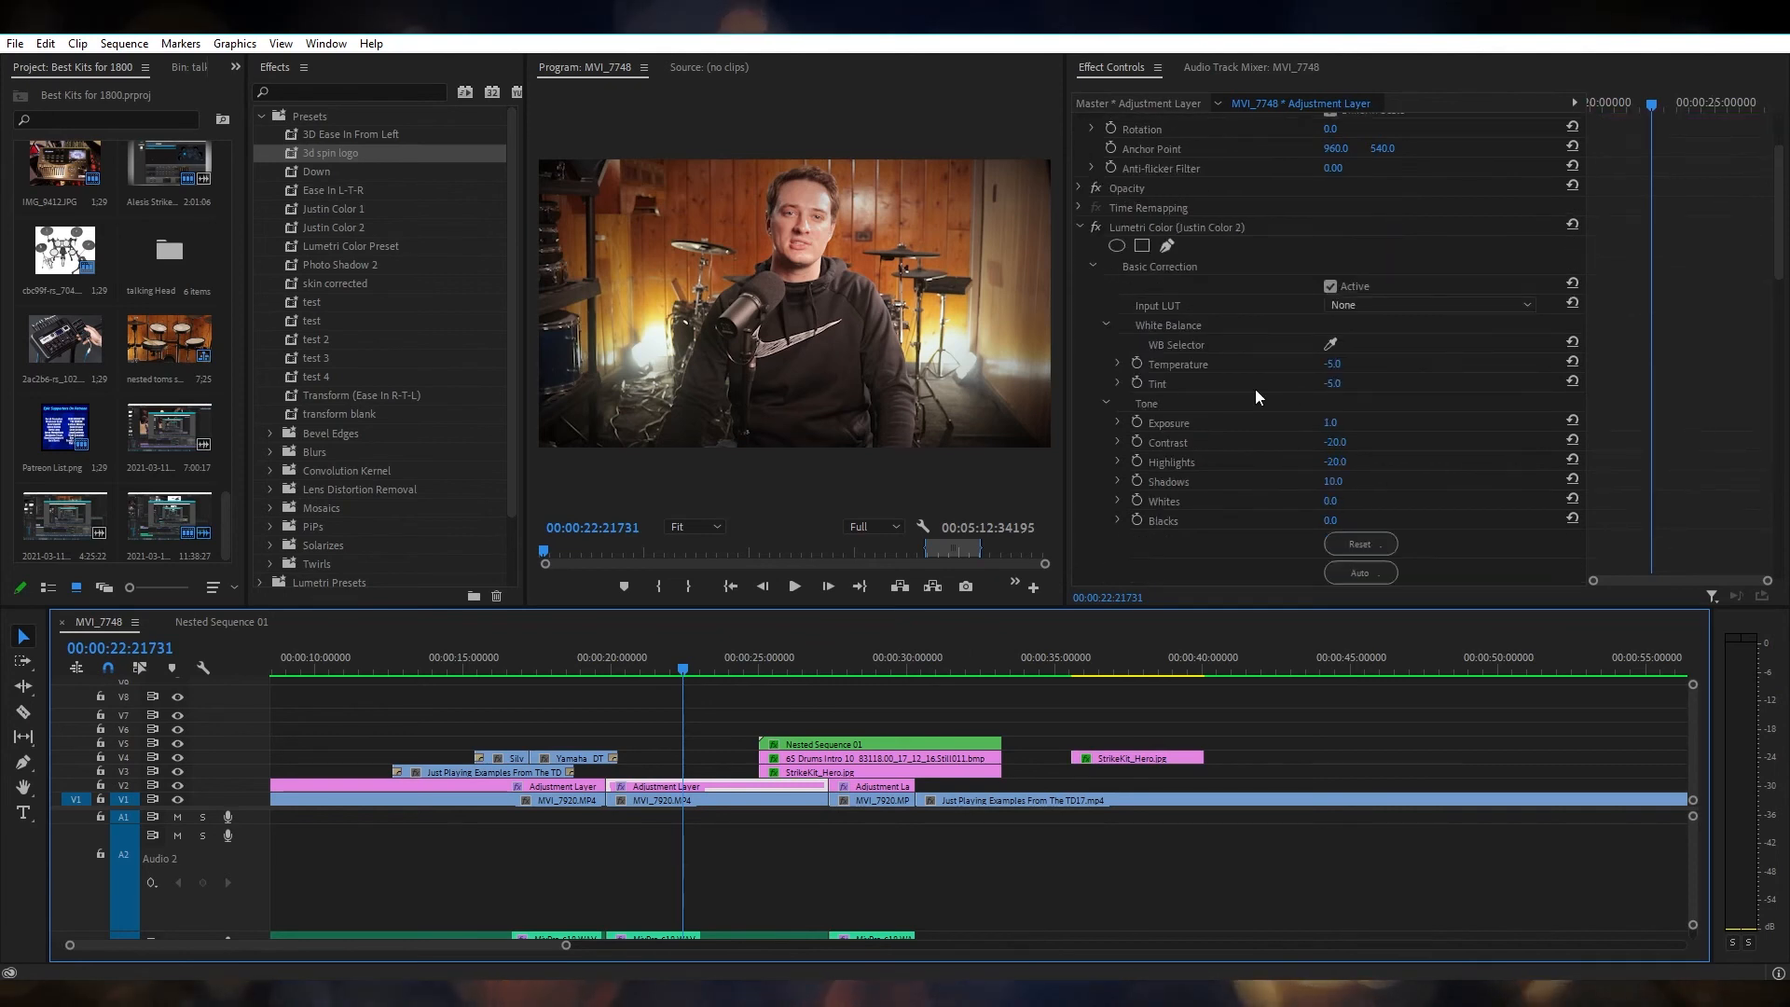
scroll(1268, 503, up, 3)
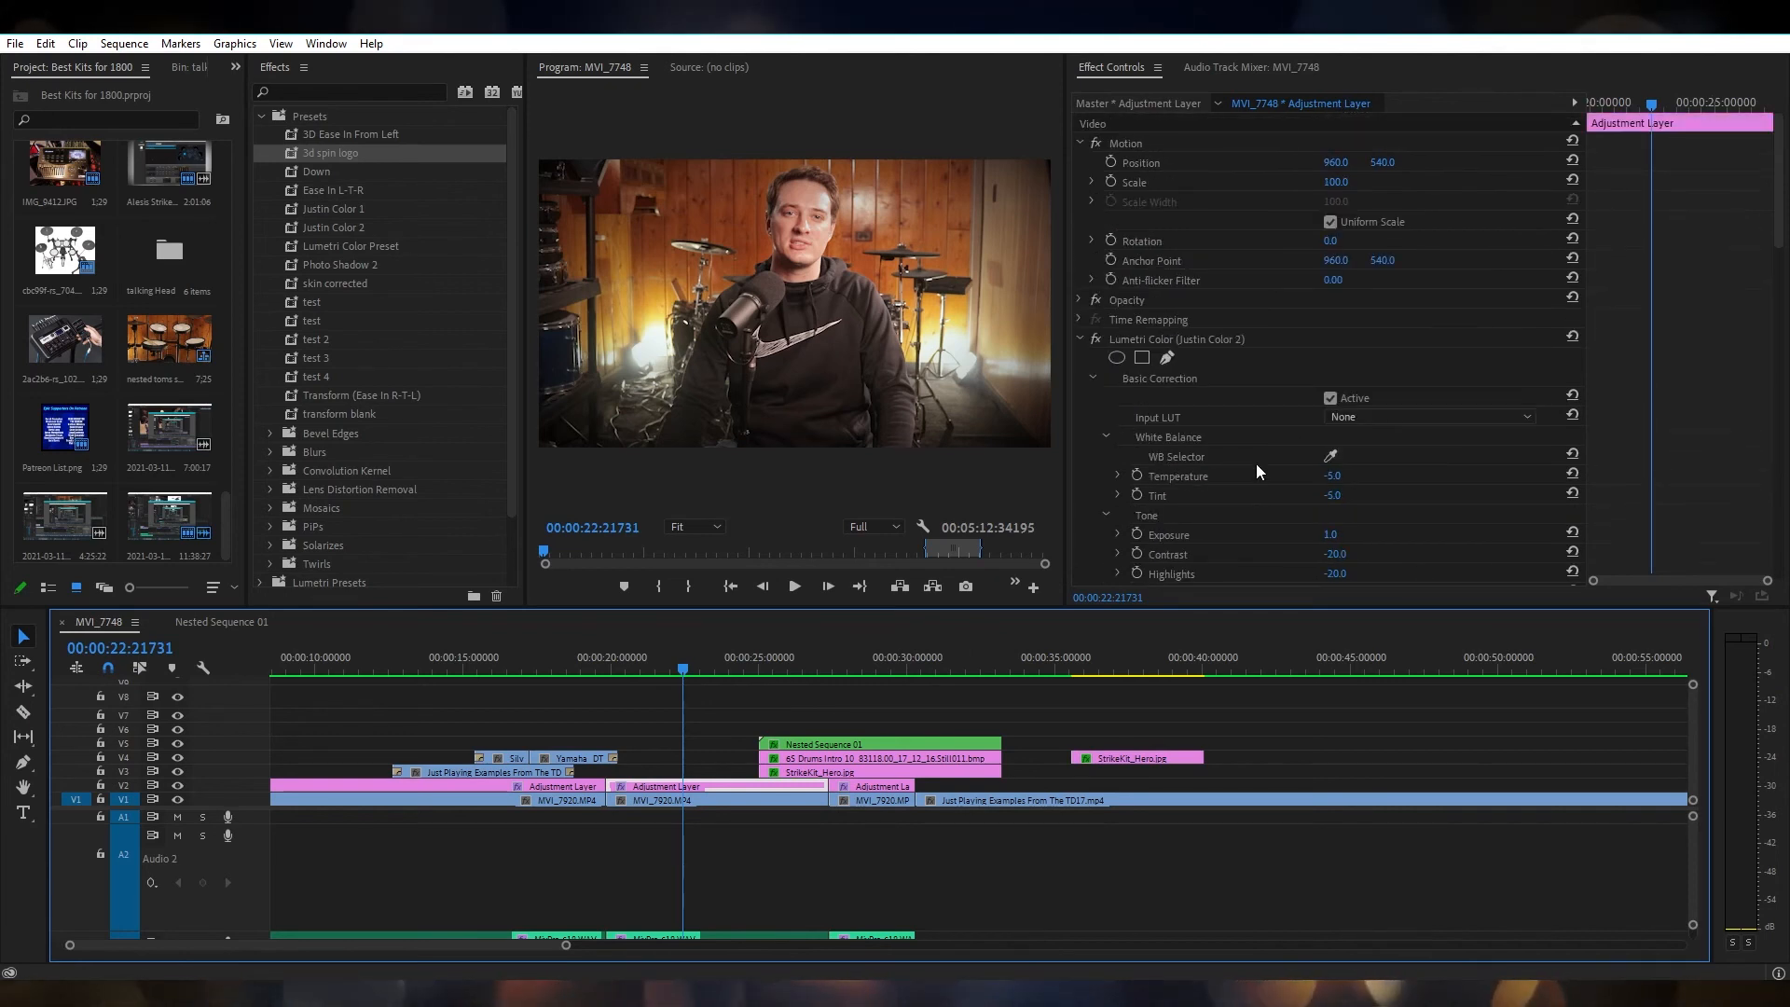
right_click(1213, 345)
click(1212, 343)
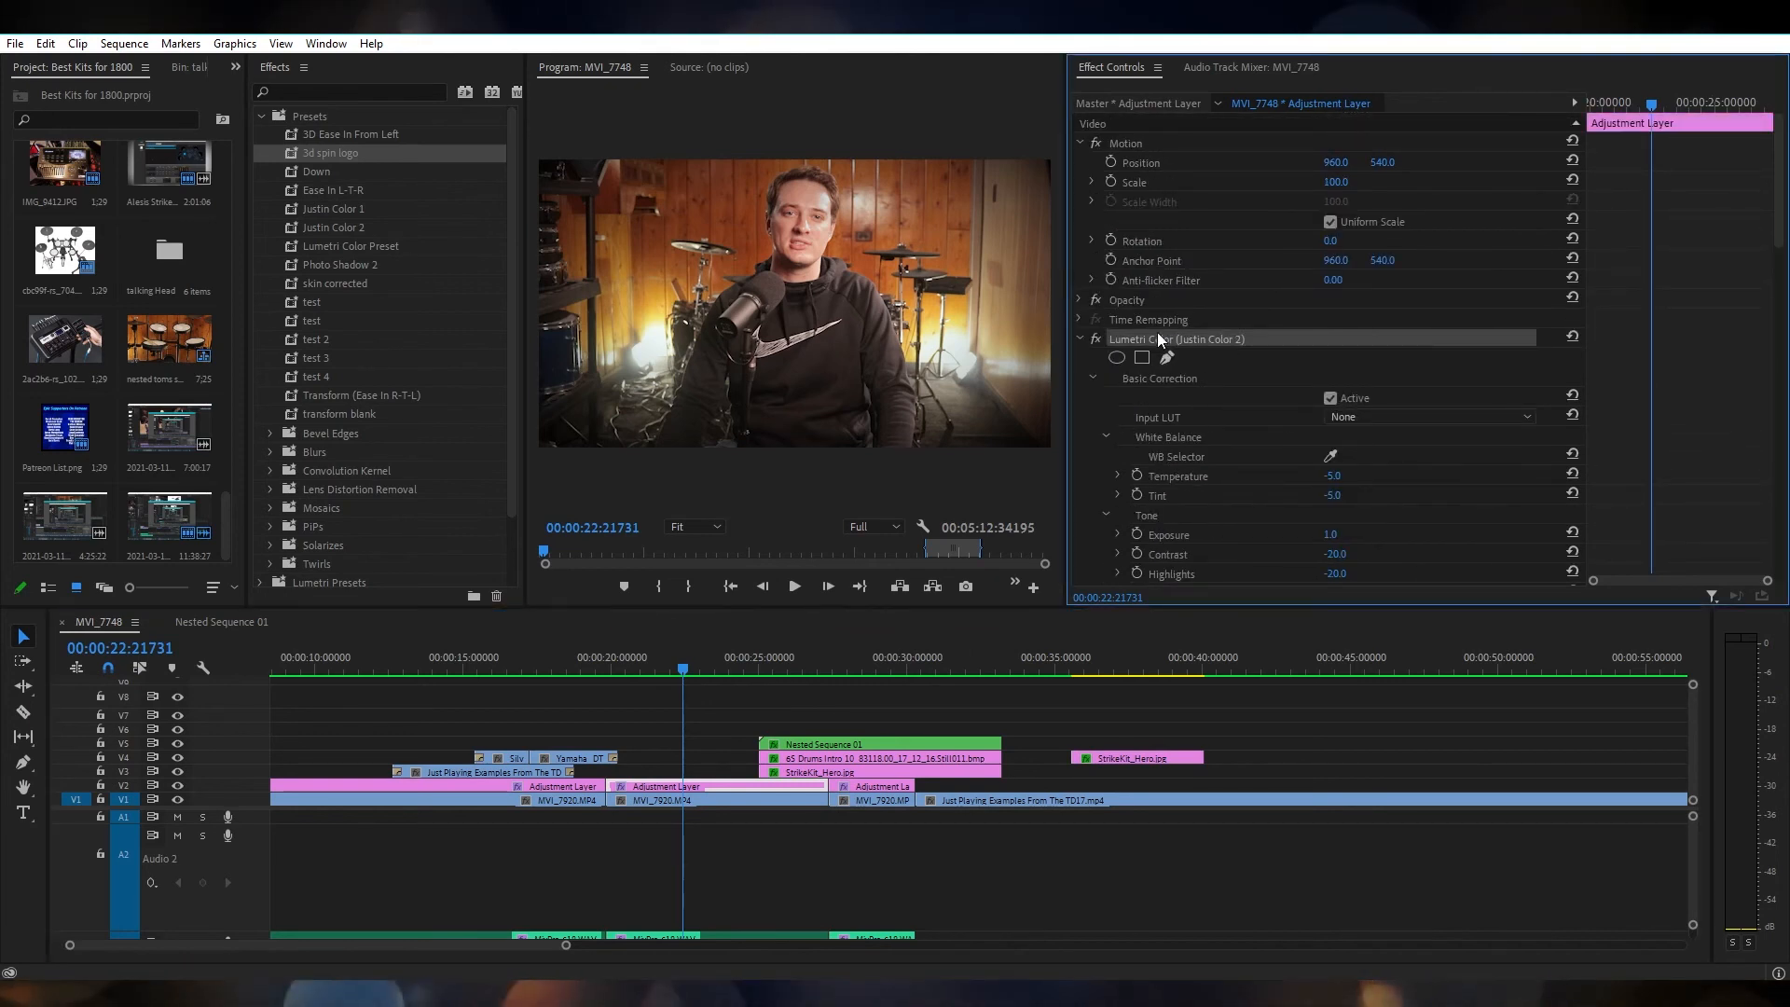